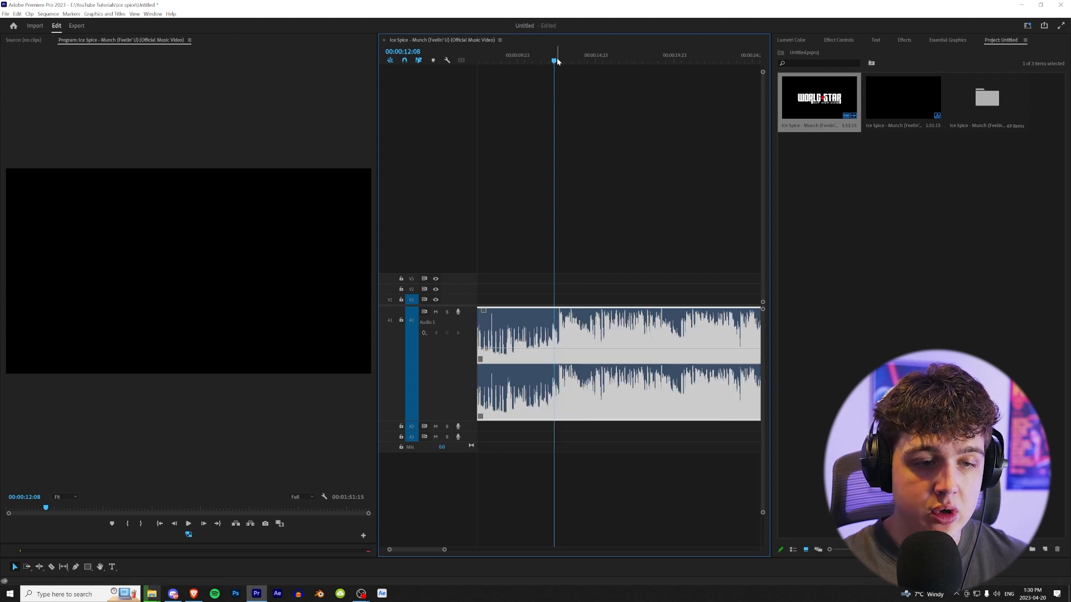
Step: Audition the song from the drop at 00:00:12:15 and split the audio clip at 00:00:18:10
{"action": "left_click_drag", "start_coordinate": [557, 62], "coordinate": [560, 62]}
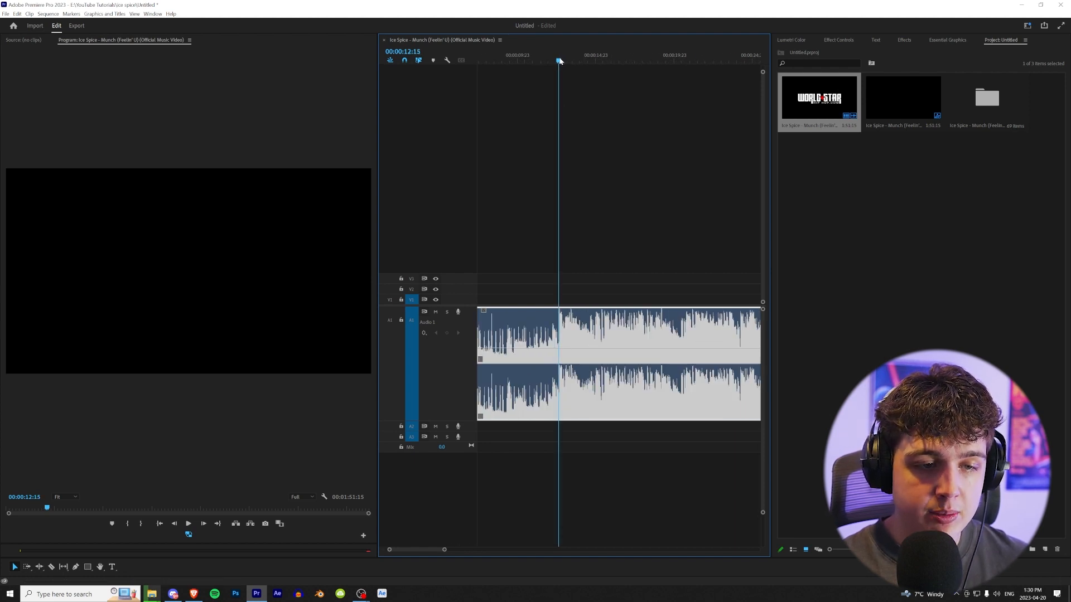
{"action": "key", "text": "space"}
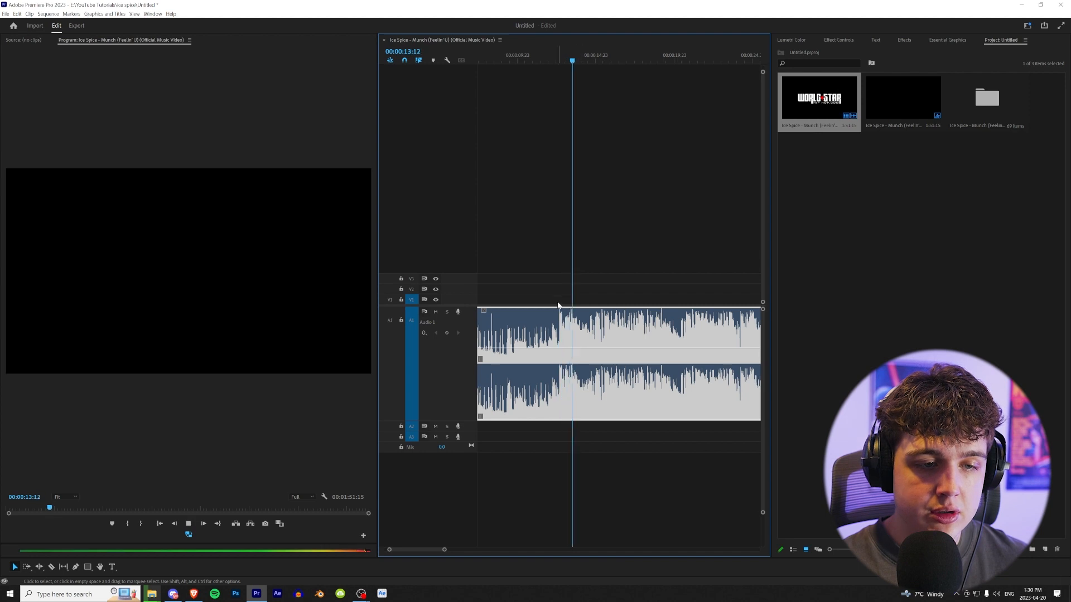
{"action": "scroll", "coordinate": [574, 336], "scroll_direction": "up", "scroll_amount": 1}
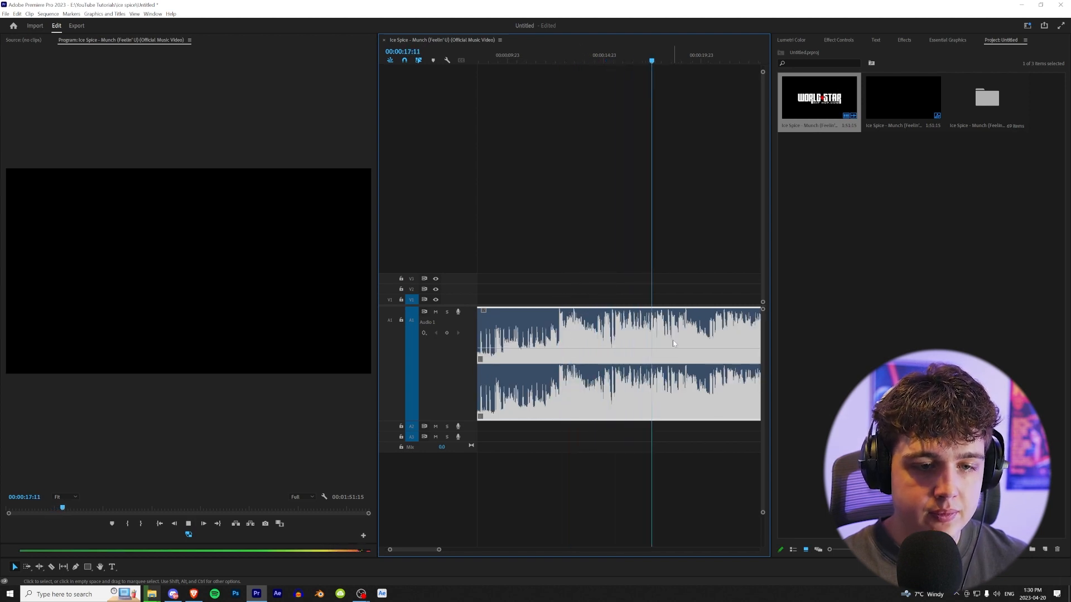
{"action": "key", "text": "space"}
{"action": "left_click", "coordinate": [670, 59]}
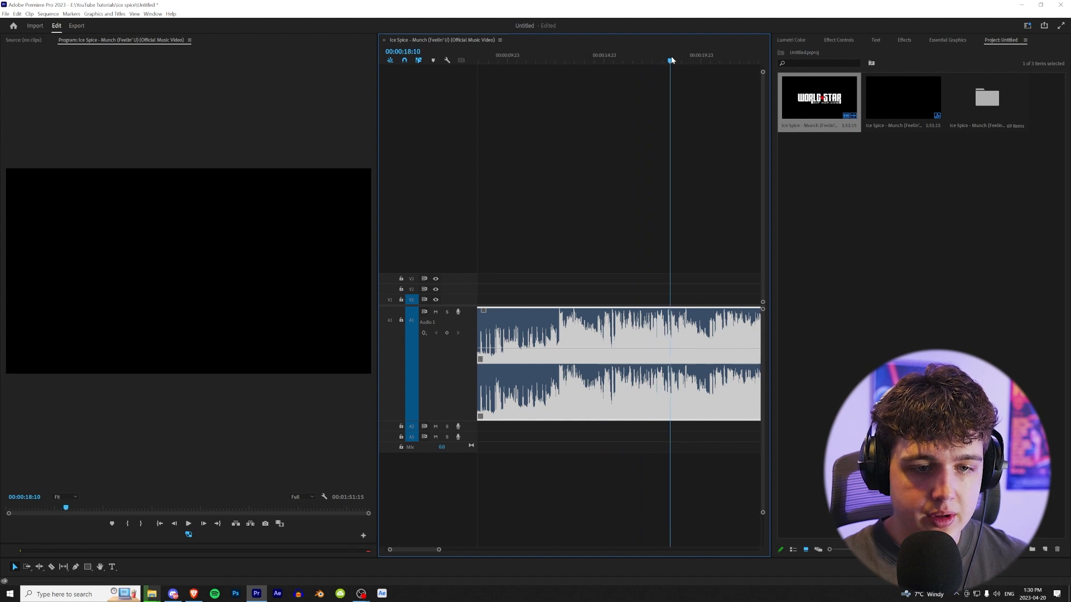
{"action": "left_click", "coordinate": [671, 351]}
{"action": "key", "text": "v"}
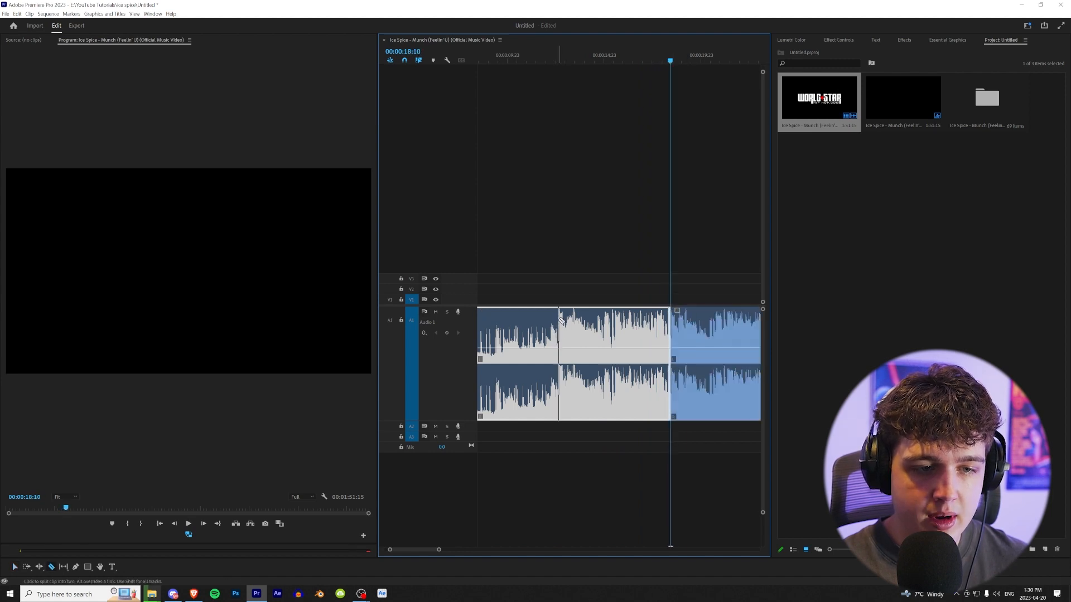
Step: Split the audio at the beat drop near 00:00:12:15 and delete the part before it
{"action": "left_click", "coordinate": [560, 320]}
{"action": "key", "text": "v"}
{"action": "left_click", "coordinate": [542, 323]}
{"action": "key", "text": "Delete"}
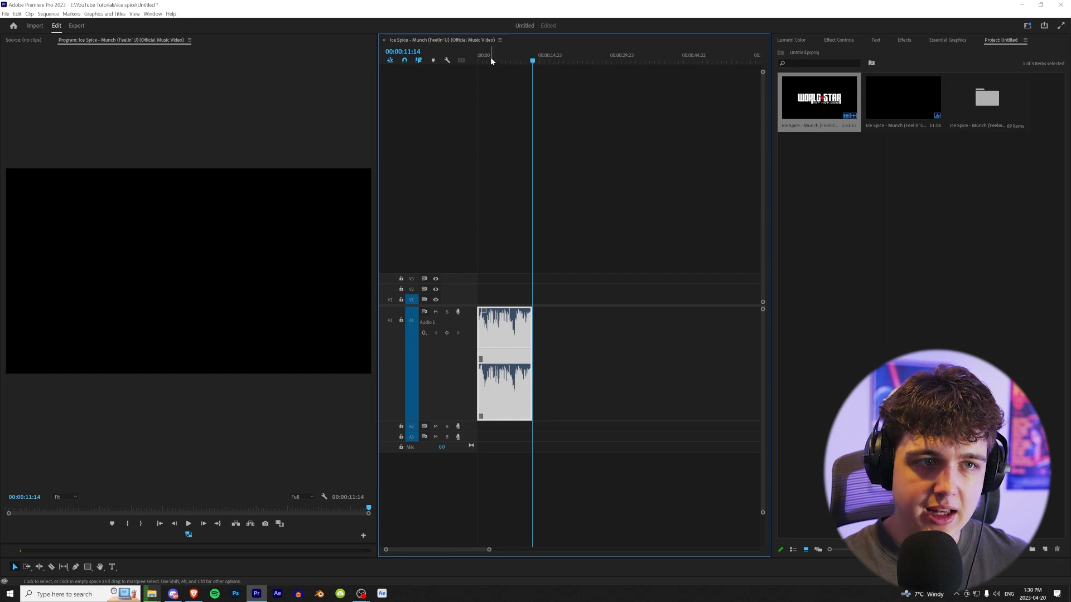
Step: Return to the start of the sequence and look through the subclips in the Scene Edit Detection bin
{"action": "key", "text": "Home"}
{"action": "double_click", "coordinate": [986, 108]}
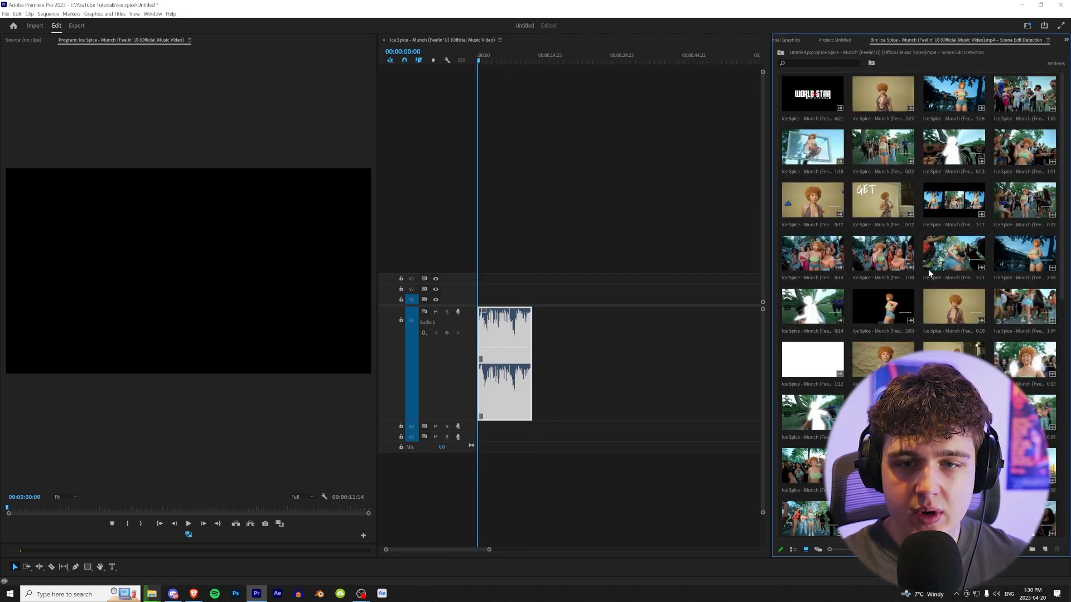
{"action": "scroll", "coordinate": [928, 268], "scroll_direction": "down", "scroll_amount": 4}
{"action": "scroll", "coordinate": [878, 269], "scroll_direction": "down", "scroll_amount": 4}
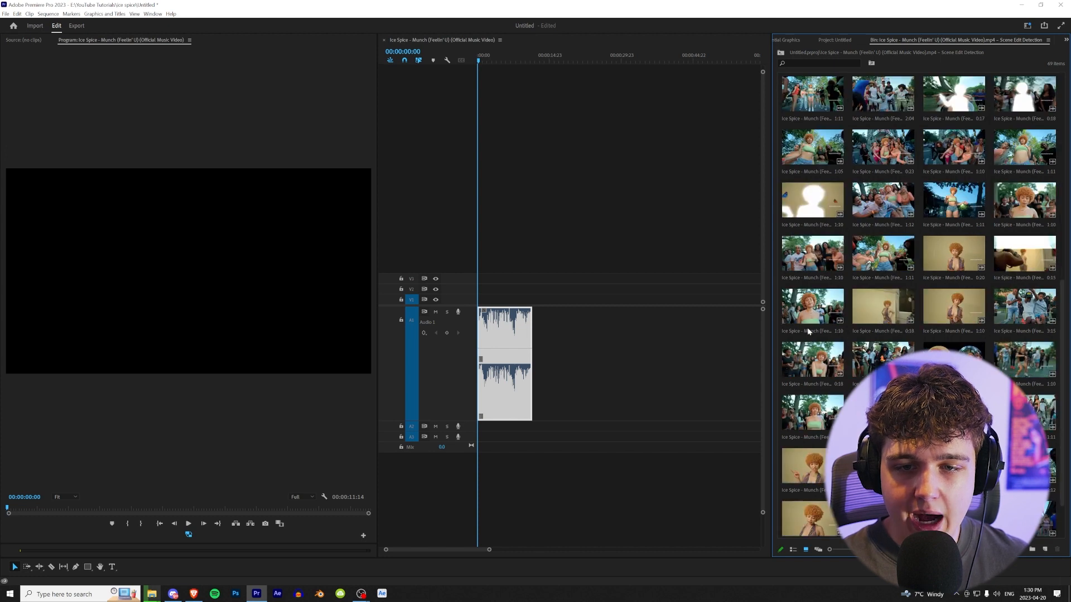
{"action": "scroll", "coordinate": [851, 111], "scroll_direction": "up", "scroll_amount": 3}
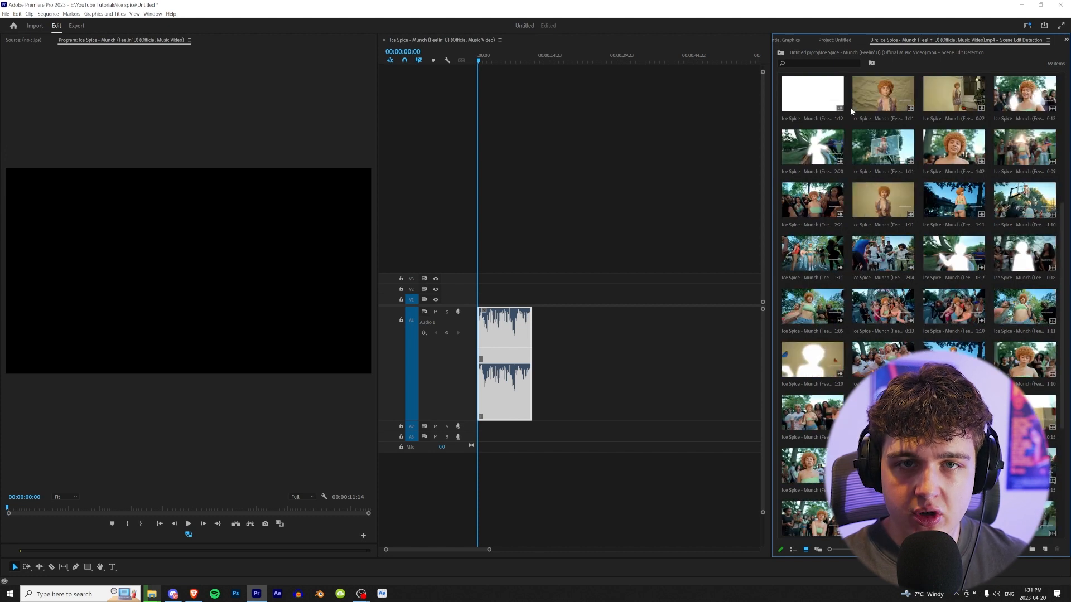
Step: Place the full music video after the trimmed audio and run Scene Edit Detection, applying a cut at each detected cut point
{"action": "left_click", "coordinate": [845, 41]}
{"action": "left_click_drag", "start_coordinate": [819, 99], "coordinate": [623, 333]}
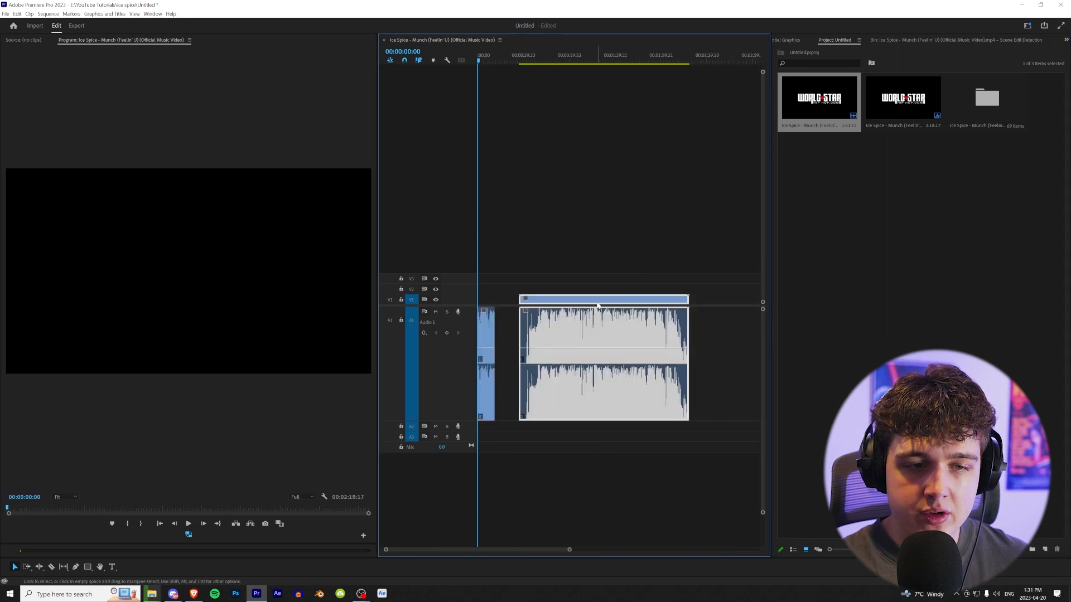
{"action": "right_click", "coordinate": [598, 313]}
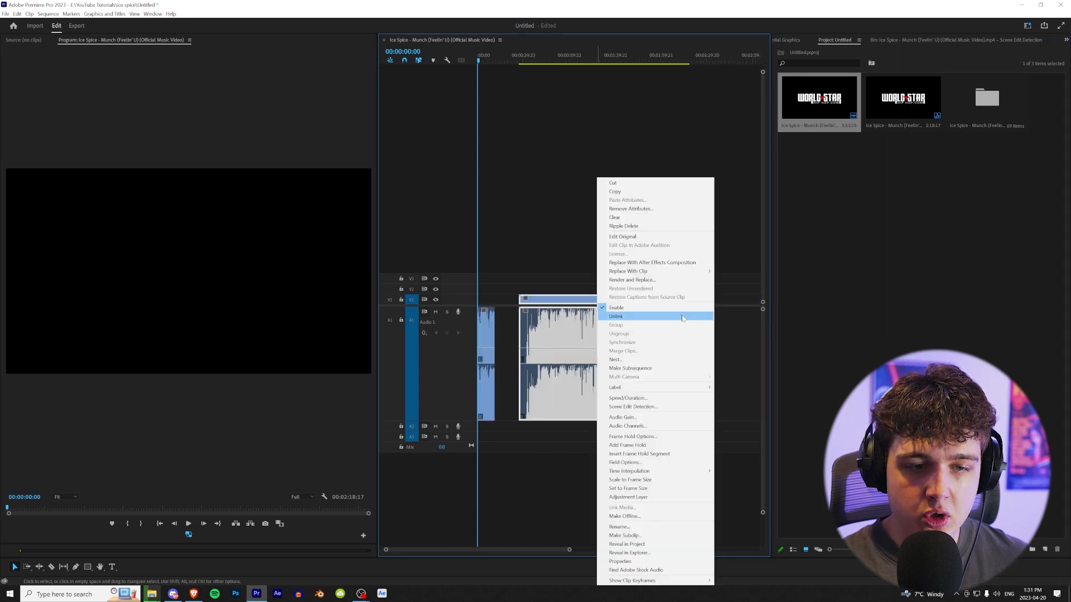
{"action": "left_click", "coordinate": [645, 407]}
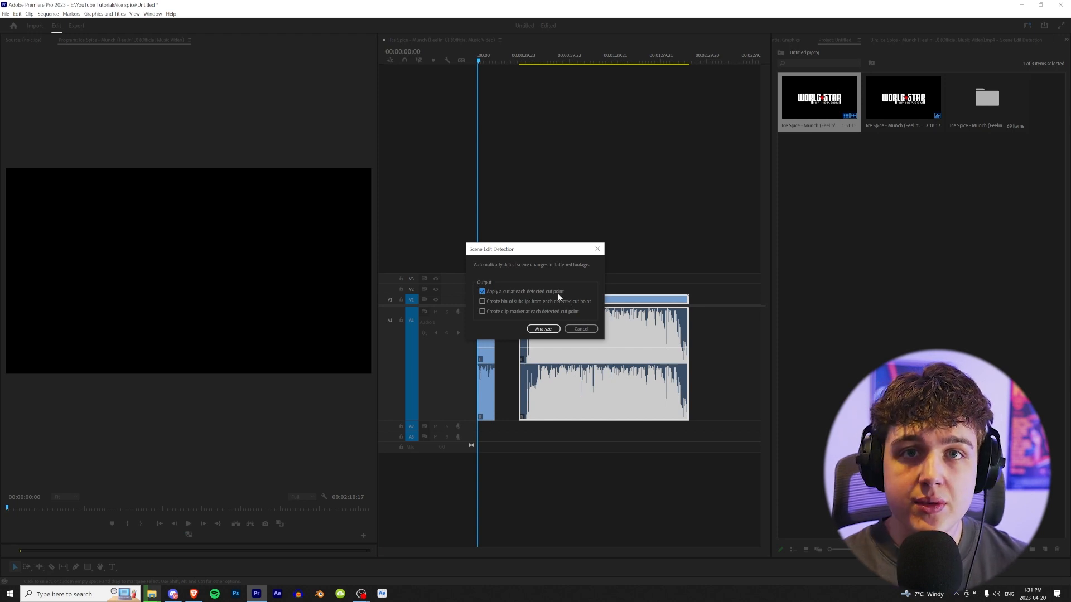
{"action": "left_click", "coordinate": [543, 330]}
Step: Delete the full music video from the timeline, keeping only the trimmed song
{"action": "left_click_drag", "start_coordinate": [529, 59], "coordinate": [554, 59]}
{"action": "left_click_drag", "start_coordinate": [590, 289], "coordinate": [520, 304]}
{"action": "key", "text": "Delete"}
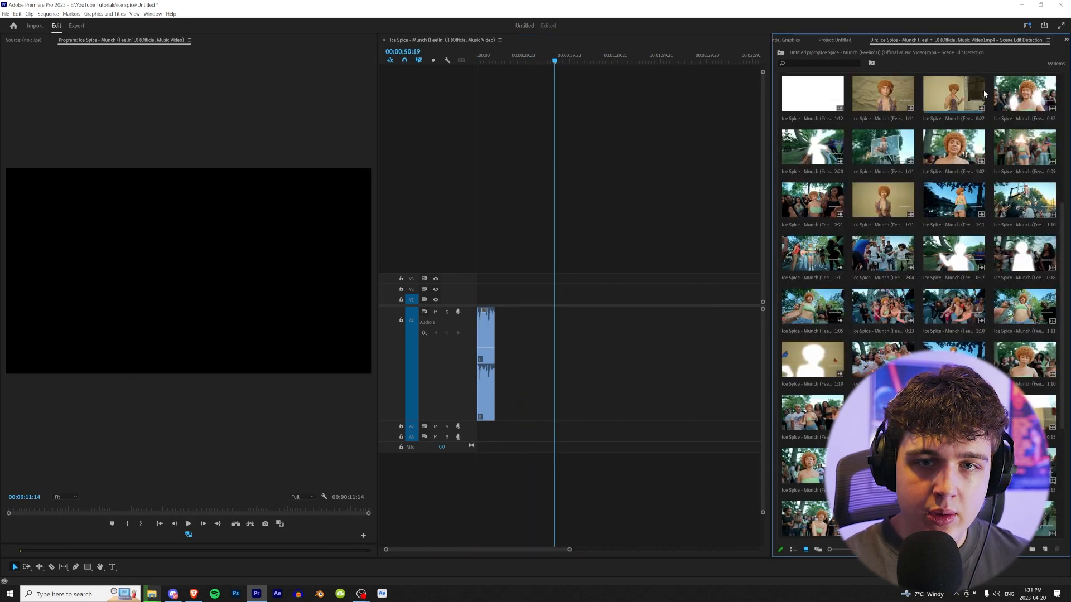
Step: Enlarge the subclip bin and move the street group subclip on V1 to start at 00:00:02:02
{"action": "left_click_drag", "start_coordinate": [771, 126], "coordinate": [622, 179]}
{"action": "left_click_drag", "start_coordinate": [488, 551], "coordinate": [447, 551]}
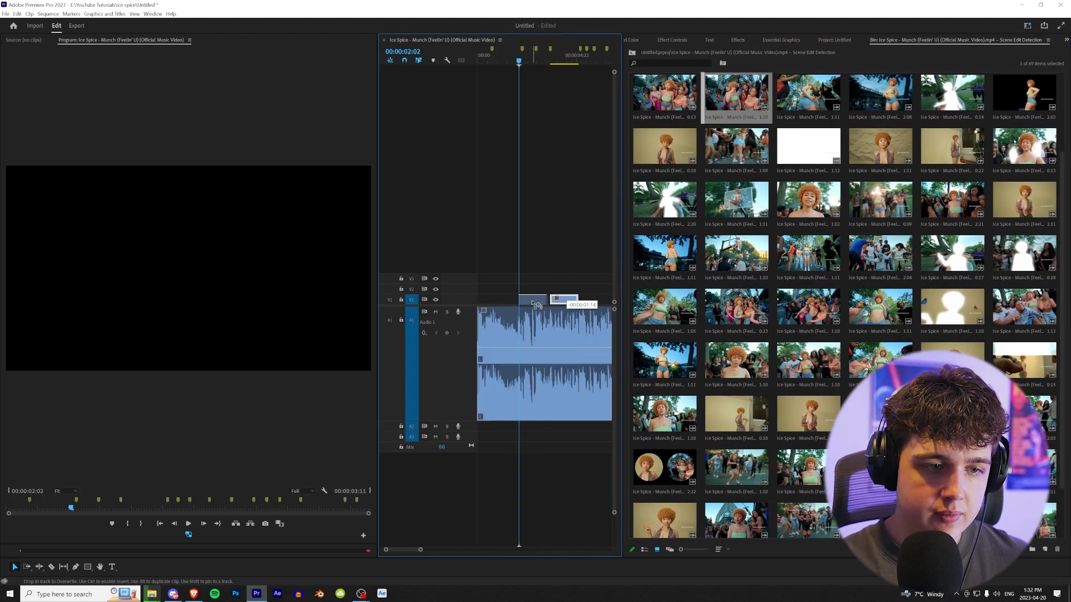
{"action": "left_click_drag", "start_coordinate": [562, 299], "coordinate": [532, 299]}
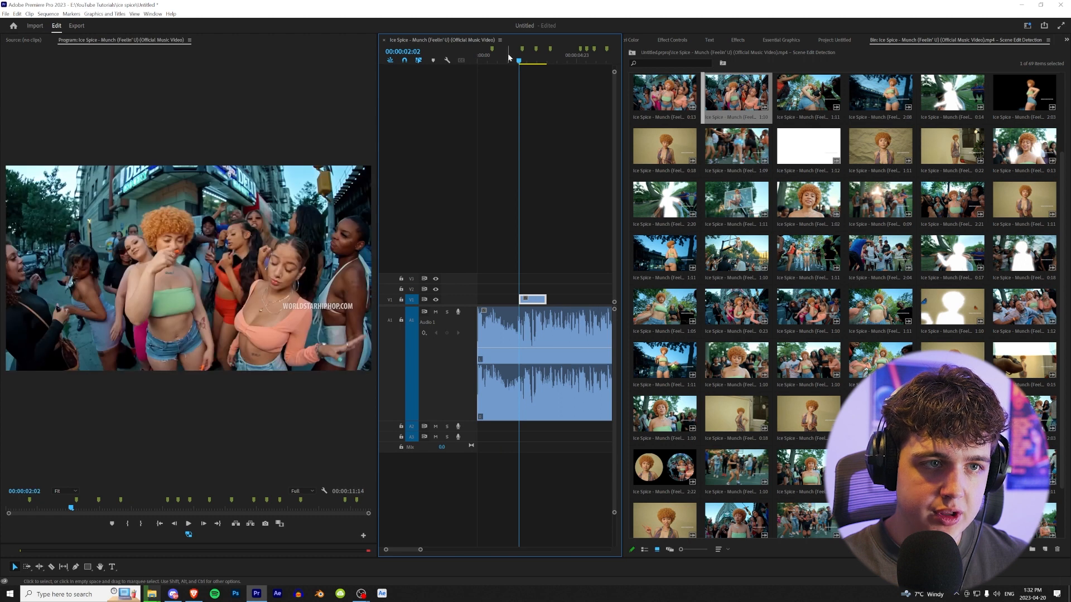
Step: Play the edit around the street group clip and split that clip at 00:00:02:13
{"action": "left_click", "coordinate": [507, 62]}
{"action": "left_click", "coordinate": [556, 371]}
{"action": "key", "text": "space"}
{"action": "left_click", "coordinate": [516, 84]}
{"action": "key", "text": "space"}
{"action": "left_click", "coordinate": [546, 299]}
{"action": "key", "text": "c"}
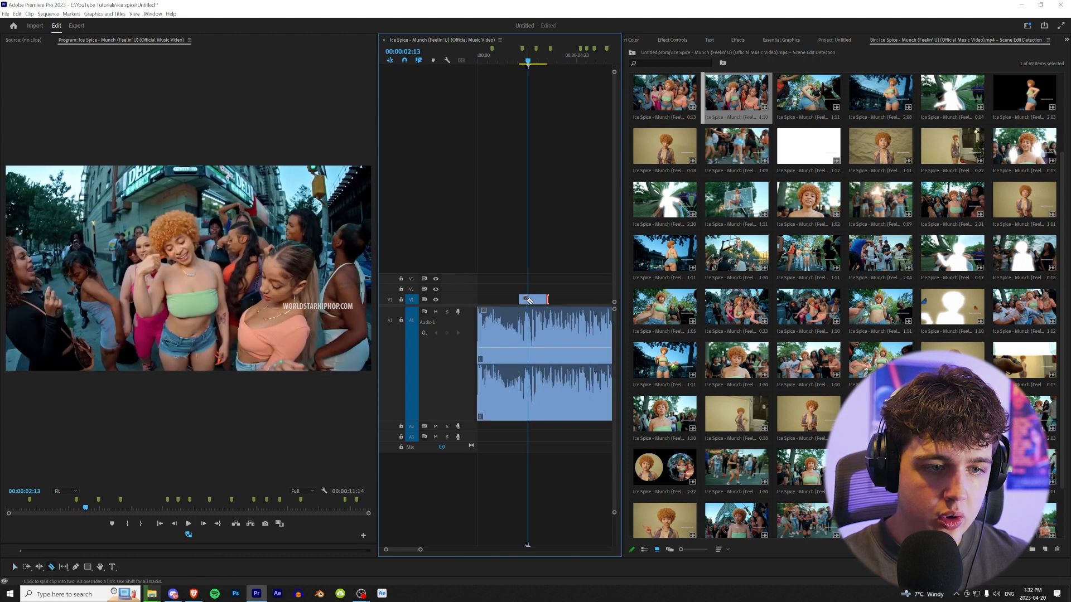
Step: Set the speed of the split clip's second part to 20% and play back the result
{"action": "right_click", "coordinate": [541, 306]}
{"action": "left_click", "coordinate": [557, 435]}
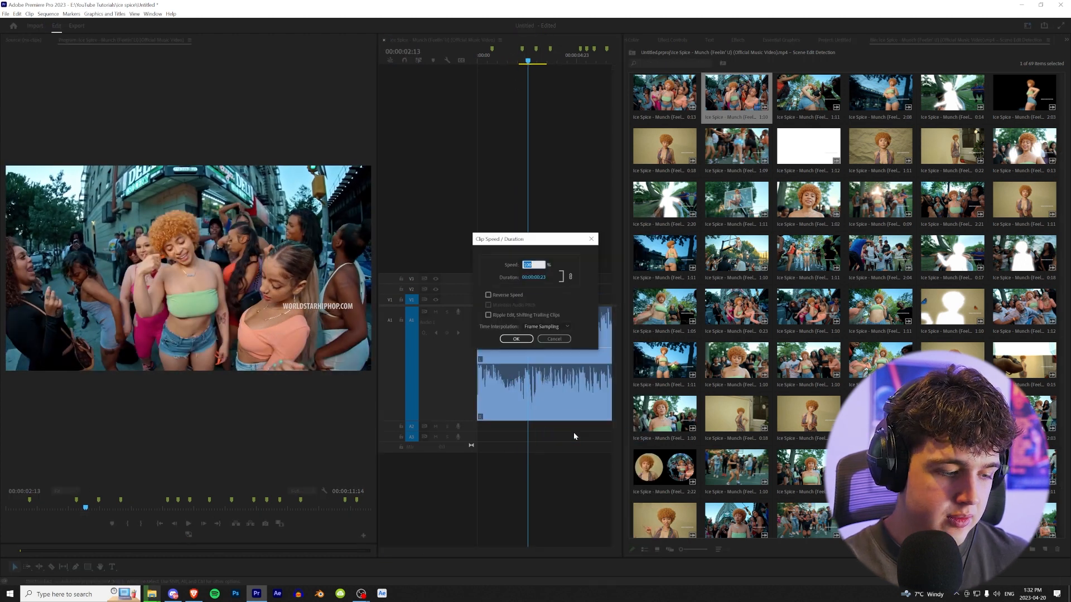
{"action": "type", "text": "20"}
{"action": "key", "text": "Return"}
{"action": "left_click", "coordinate": [516, 59]}
{"action": "key", "text": "space"}
{"action": "left_click", "coordinate": [516, 59]}
{"action": "key", "text": "space"}
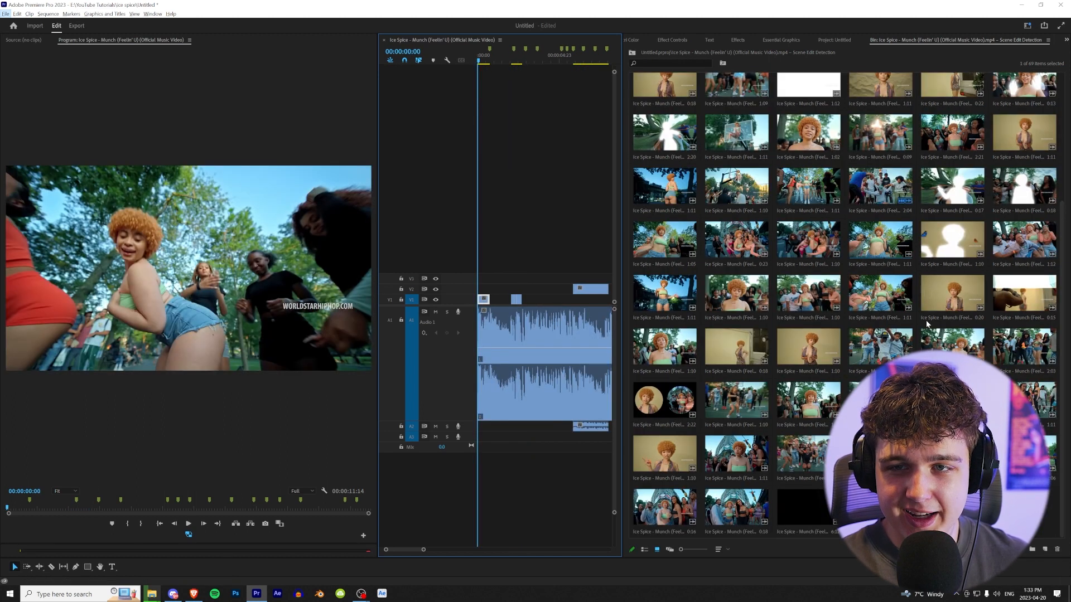
Step: Add a park group subclip from the bin to V2 after the V1 street clip and unlink its audio
{"action": "left_click", "coordinate": [927, 323]}
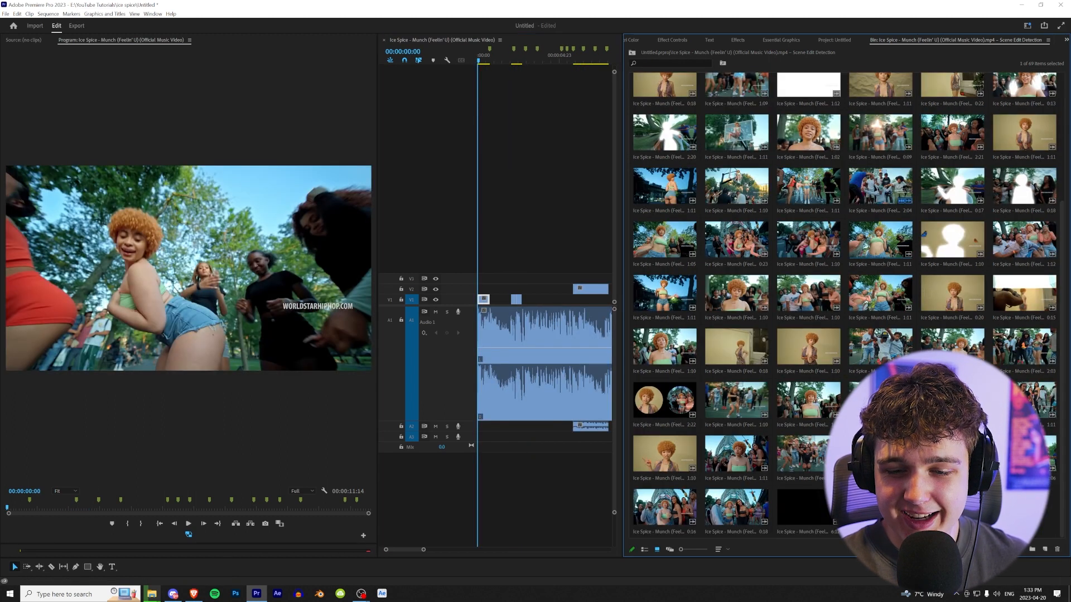
{"action": "scroll", "coordinate": [927, 323], "scroll_direction": "up", "scroll_amount": 5}
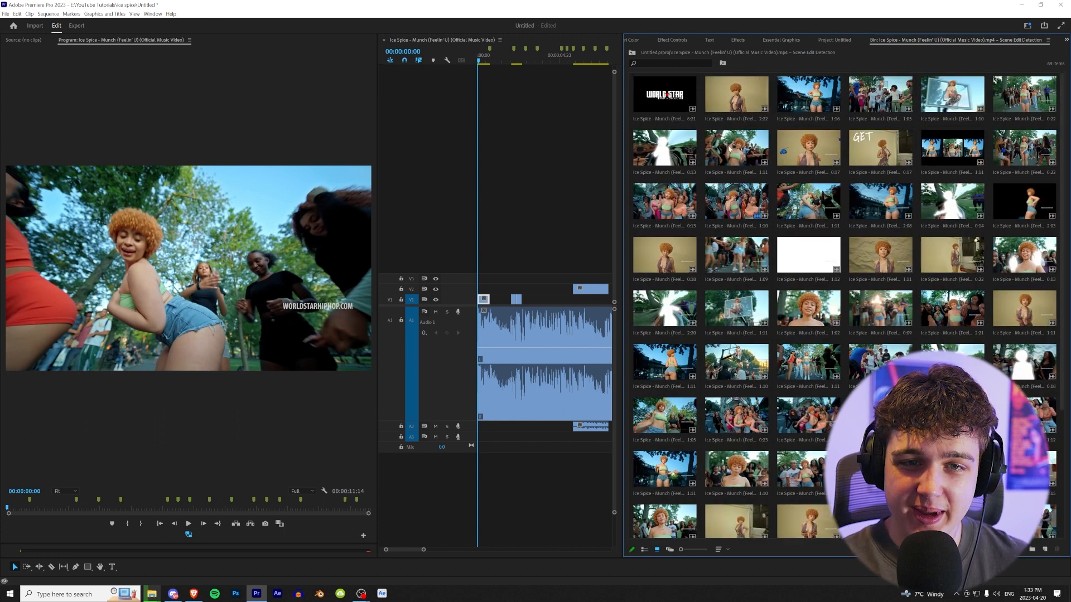
{"action": "left_click_drag", "start_coordinate": [734, 152], "coordinate": [527, 289]}
{"action": "right_click", "coordinate": [535, 289]}
{"action": "left_click", "coordinate": [556, 316]}
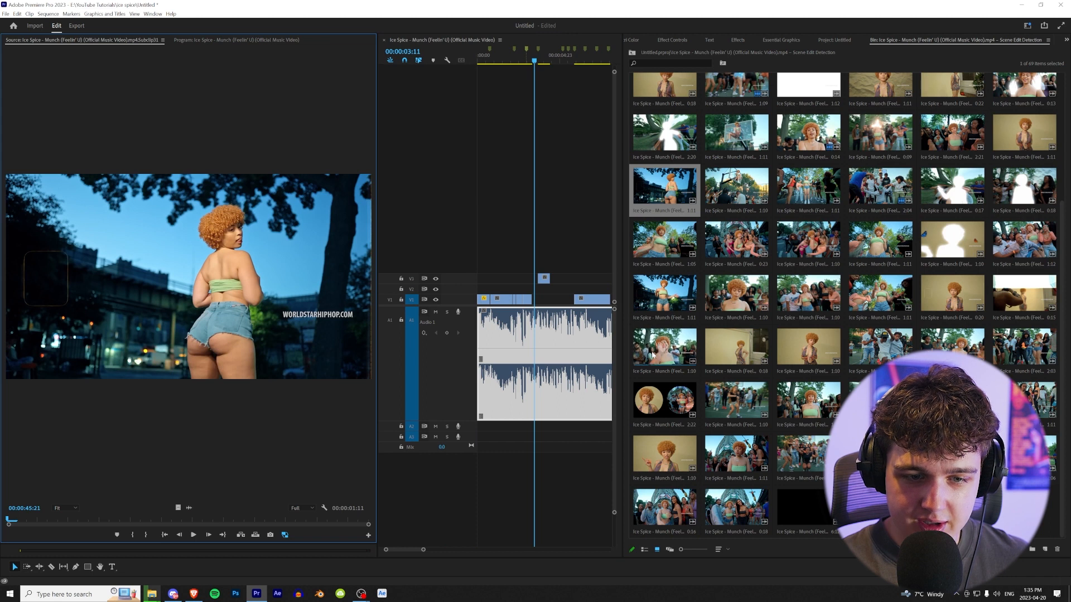
Step: Preview another subclip and the cuts near 00:00:04:04, and unlink the audio of the V2 clip starting at 00:00:04:18
{"action": "double_click", "coordinate": [665, 346]}
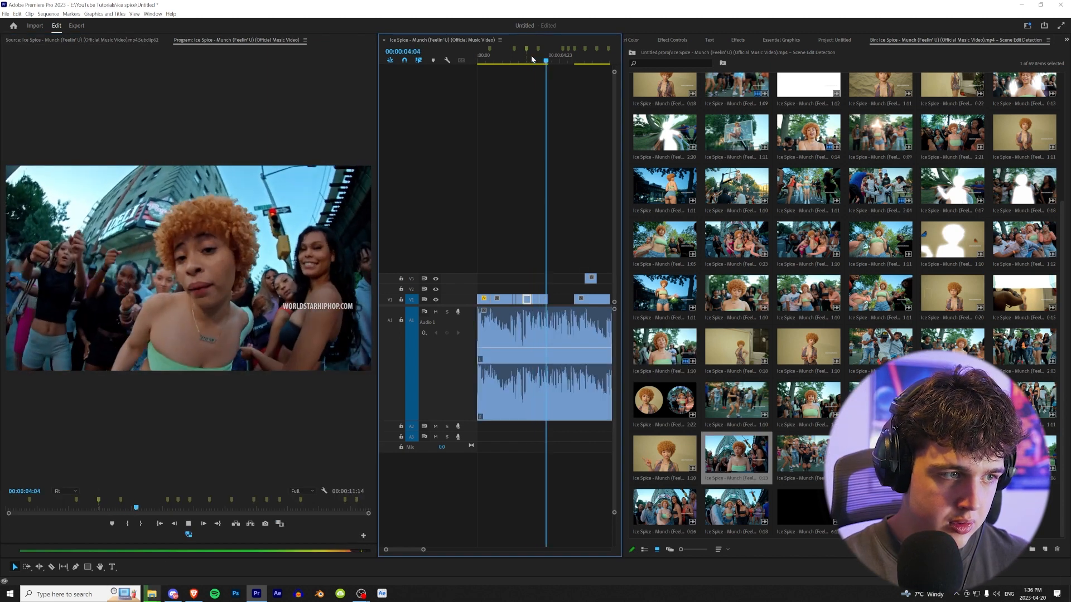
{"action": "left_click", "coordinate": [529, 59]}
{"action": "key", "text": "space"}
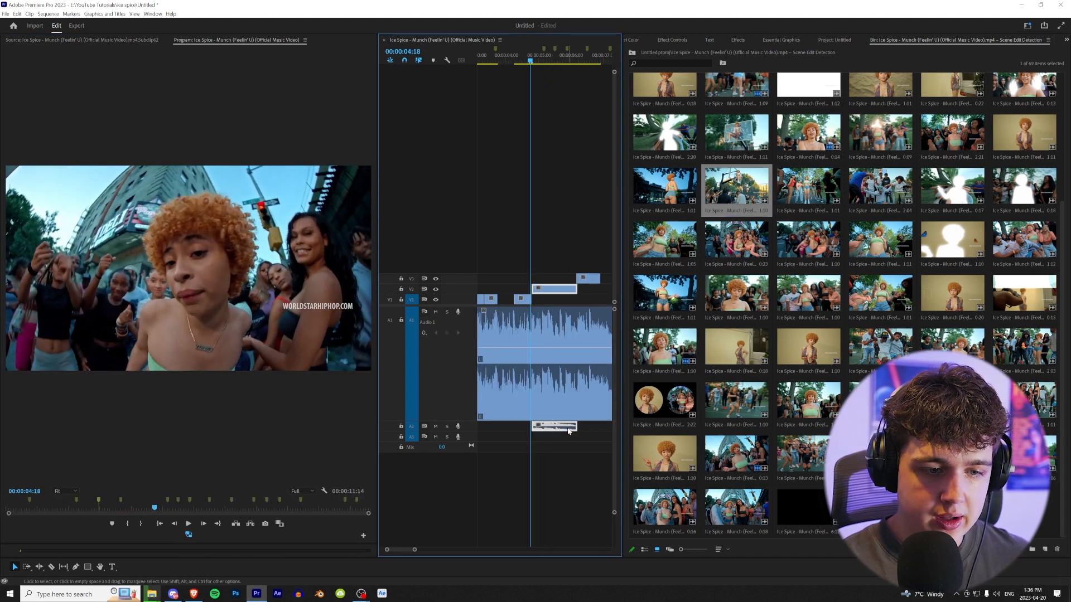
{"action": "key", "text": "ctrl+l"}
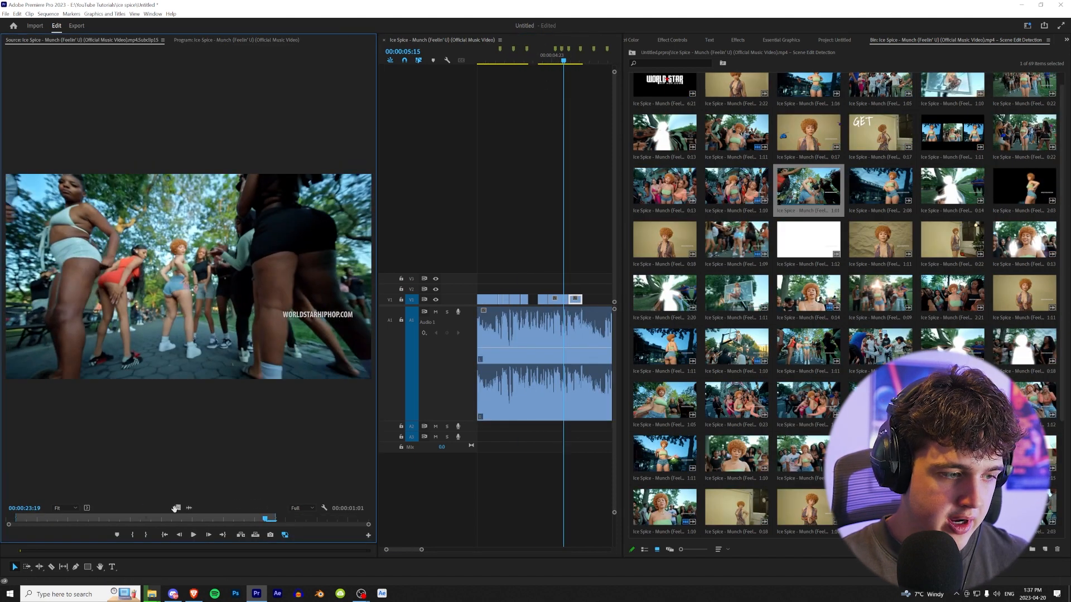
Step: Add only the video of the previewed park dance scene to the timeline and play the edit from near its start
{"action": "left_click_drag", "start_coordinate": [175, 508], "coordinate": [578, 297]}
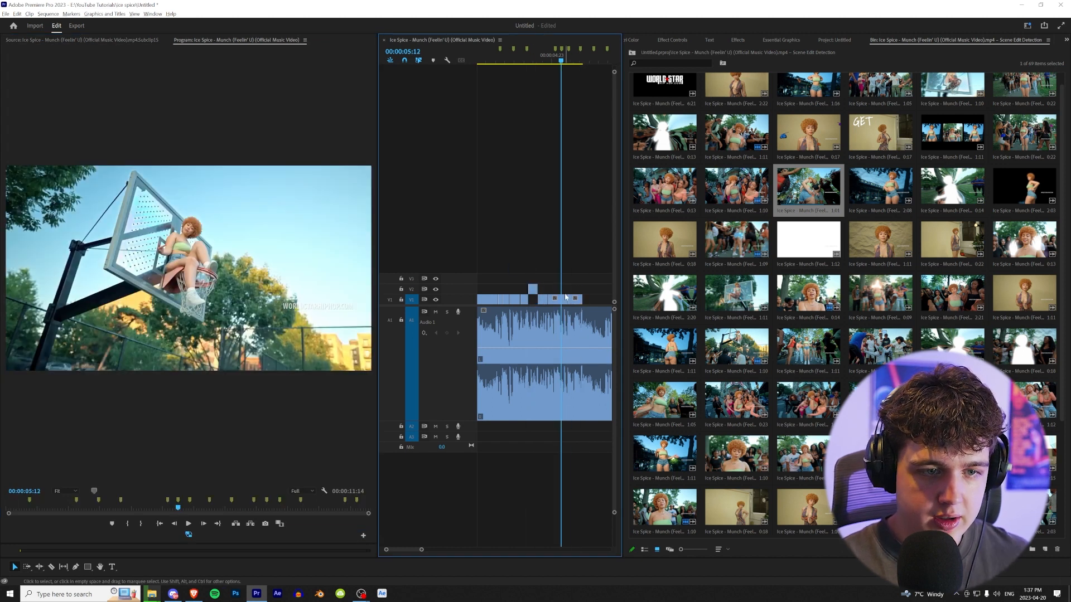
{"action": "key", "text": "minus"}
{"action": "key", "text": "minus"}
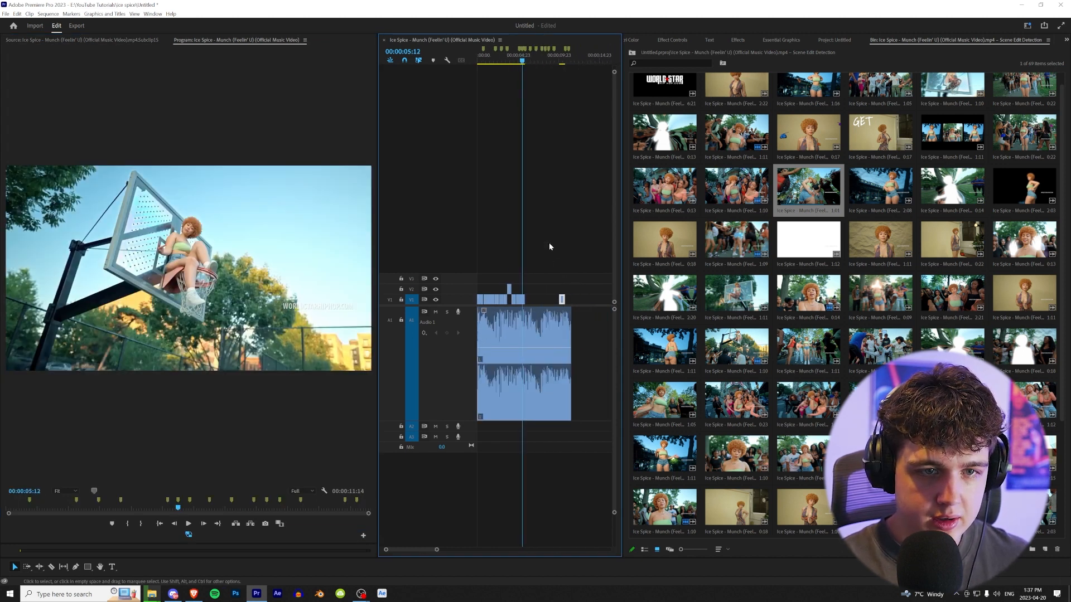
{"action": "left_click", "coordinate": [486, 65]}
{"action": "key", "text": "space"}
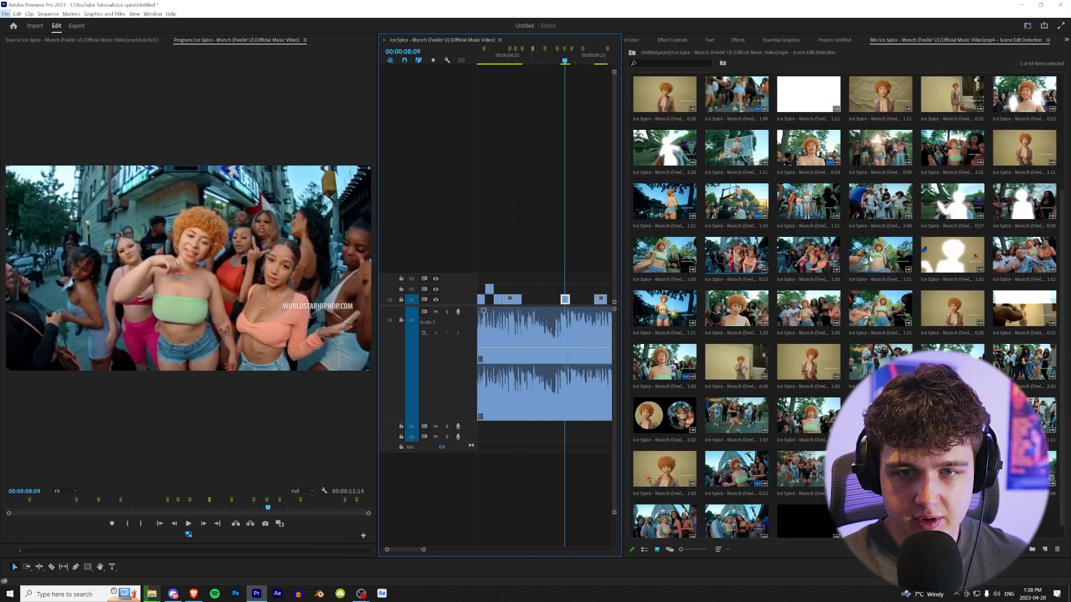
Step: Add only the video of the green-top park subclip to V1 after the basketball hoop shot and play the transition
{"action": "left_click", "coordinate": [880, 260]}
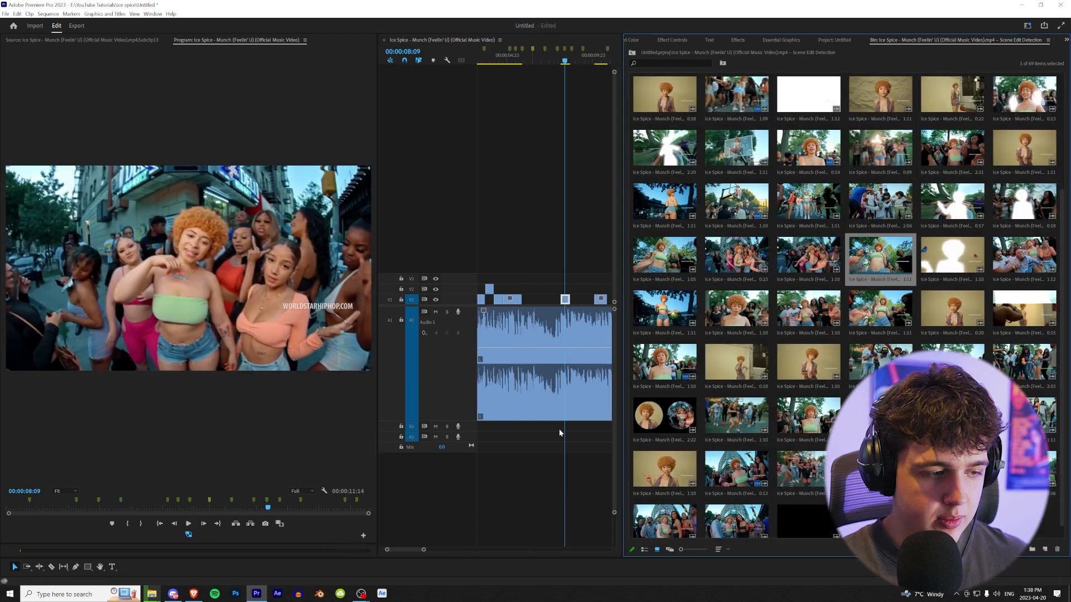
{"action": "double_click", "coordinate": [853, 269]}
{"action": "left_click_drag", "start_coordinate": [178, 507], "coordinate": [535, 299]}
{"action": "left_click", "coordinate": [517, 59]}
{"action": "key", "text": "space"}
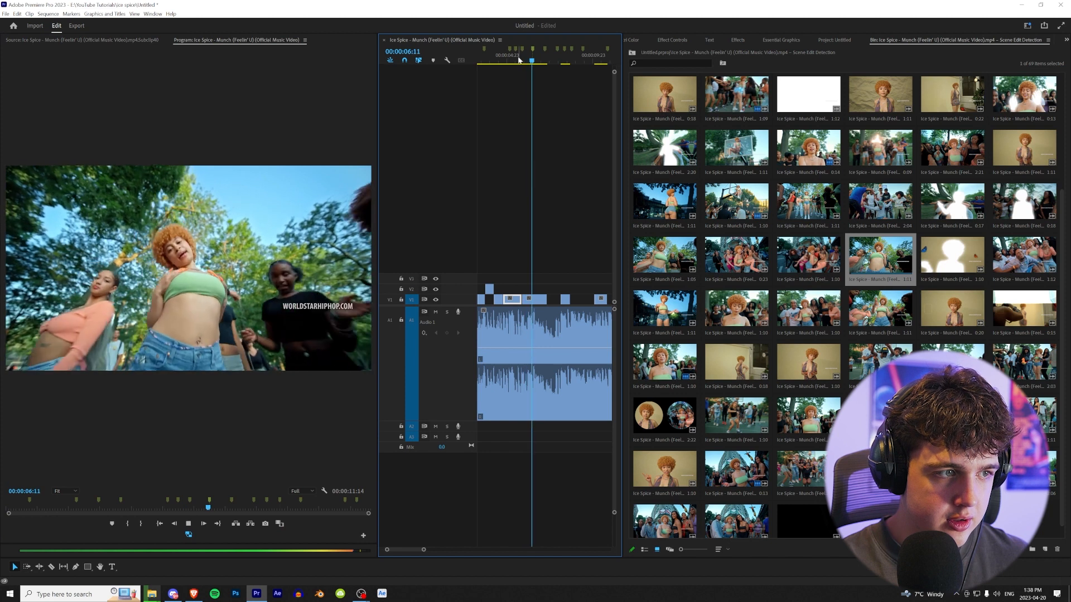
Step: Place another park group subclip on V2 above the newly added green-top clip and play back that section
{"action": "left_click", "coordinate": [534, 299]}
{"action": "left_click_drag", "start_coordinate": [879, 363], "coordinate": [537, 291]}
{"action": "left_click", "coordinate": [523, 60]}
{"action": "key", "text": "space"}
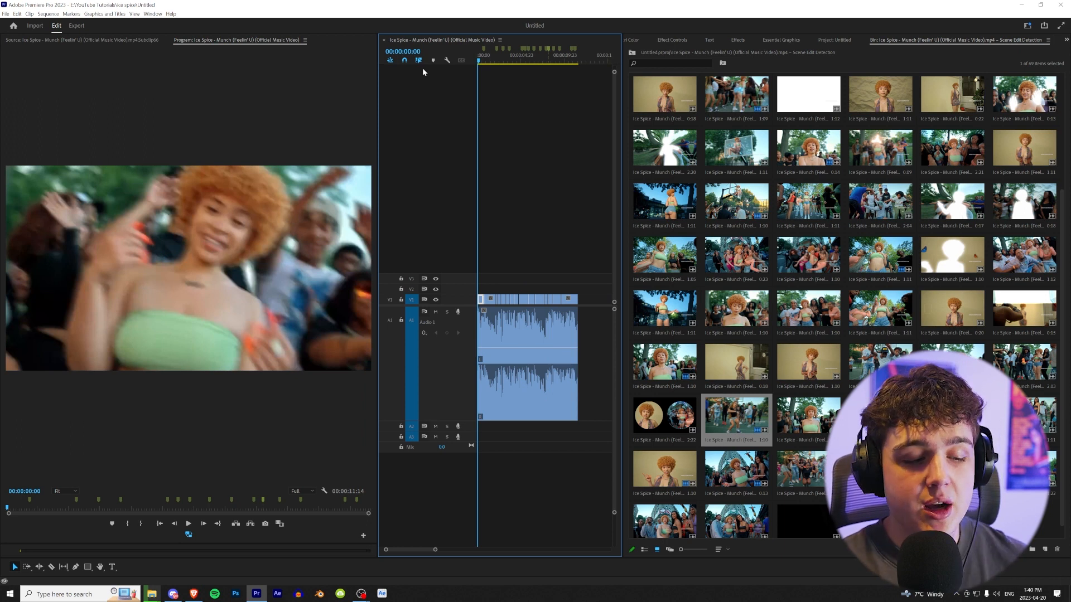
Step: Play the completed edit from the beginning to about 00:00:11:00 and return to its start
{"action": "key", "text": "space"}
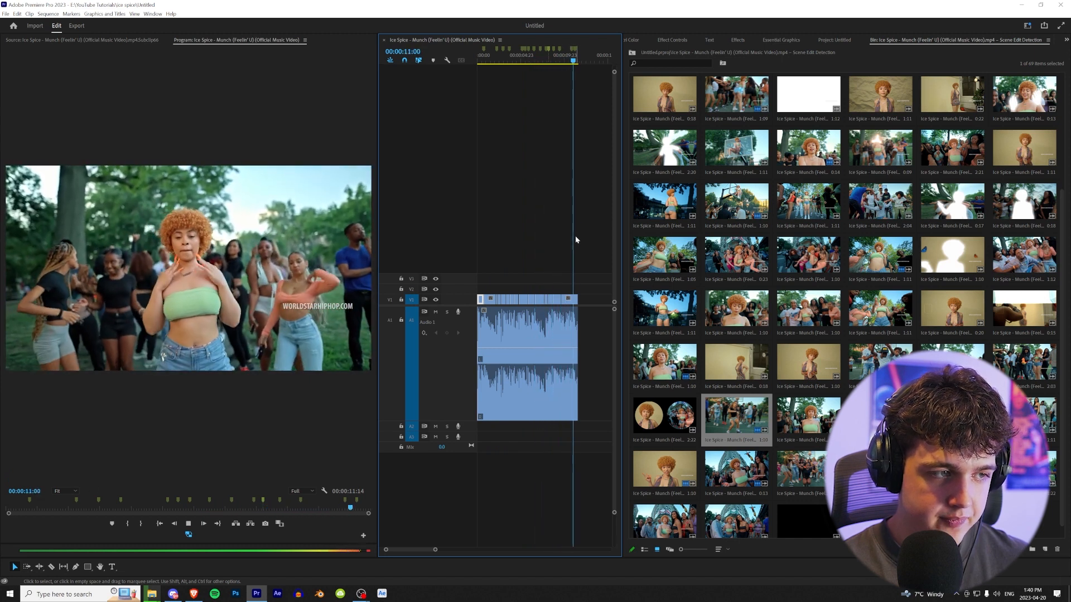
{"action": "key", "text": "space"}
{"action": "key", "text": "Home"}
Step: Widen the timeline area so the whole edit fits, and show the Lumetri Color controls
{"action": "key", "text": "minus"}
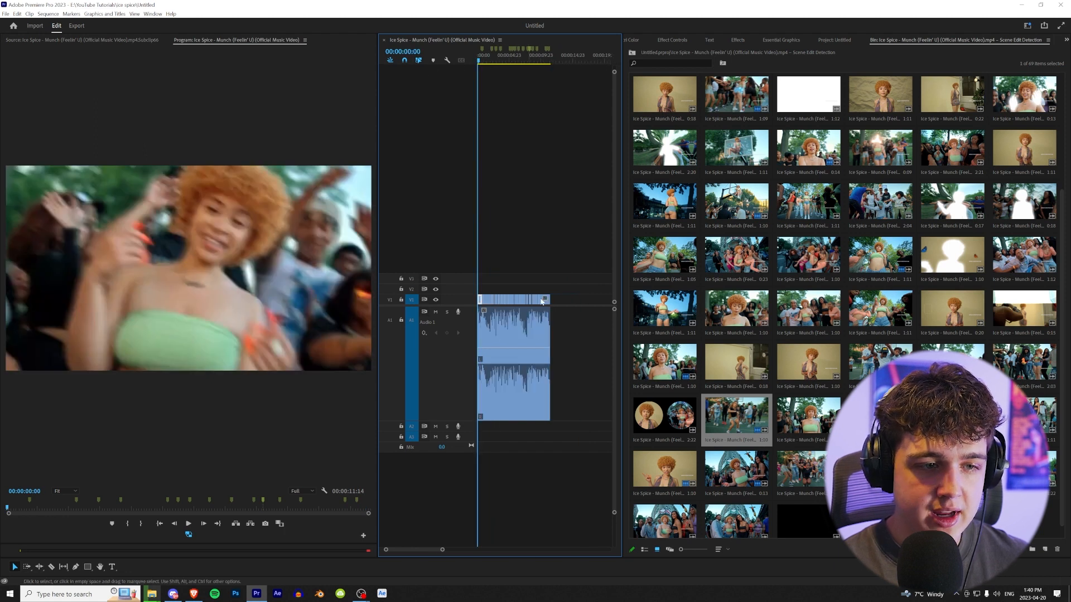
{"action": "left_click_drag", "start_coordinate": [443, 550], "coordinate": [427, 551]}
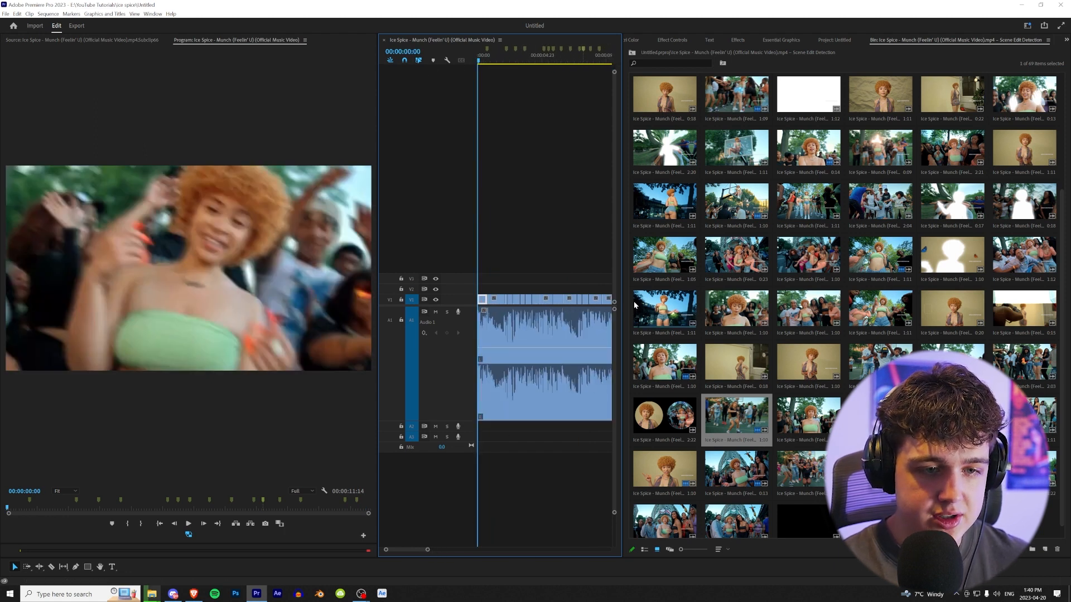
{"action": "left_click_drag", "start_coordinate": [623, 305], "coordinate": [862, 305]}
{"action": "left_click_drag", "start_coordinate": [463, 553], "coordinate": [432, 551]}
{"action": "left_click_drag", "start_coordinate": [859, 262], "coordinate": [838, 262]}
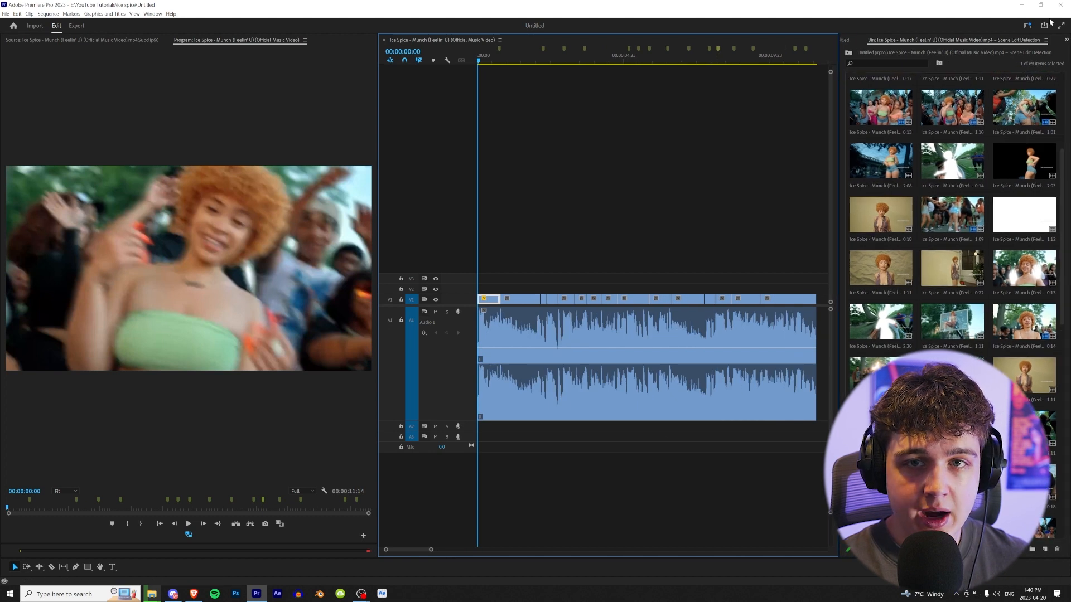
{"action": "left_click", "coordinate": [1065, 40]}
{"action": "left_click", "coordinate": [1061, 50]}
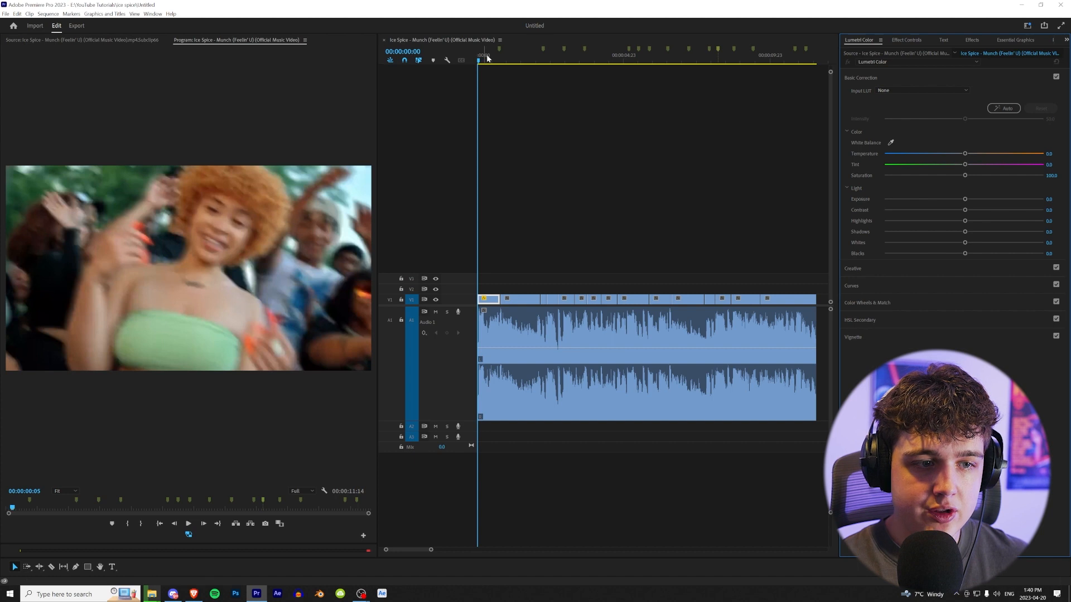
Step: On the first clip, set saturation to 60, contrast to -100, highlights to about 35.4 and shadows to about 54.9, and compare before and after
{"action": "left_click_drag", "start_coordinate": [486, 58], "coordinate": [489, 59]}
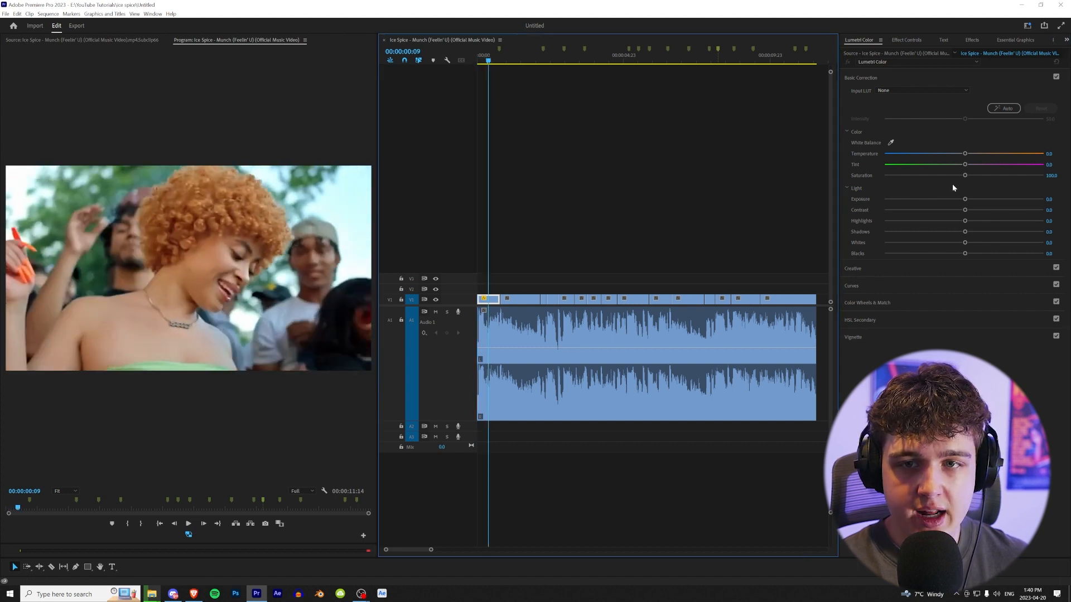
{"action": "left_click", "coordinate": [1057, 176]}
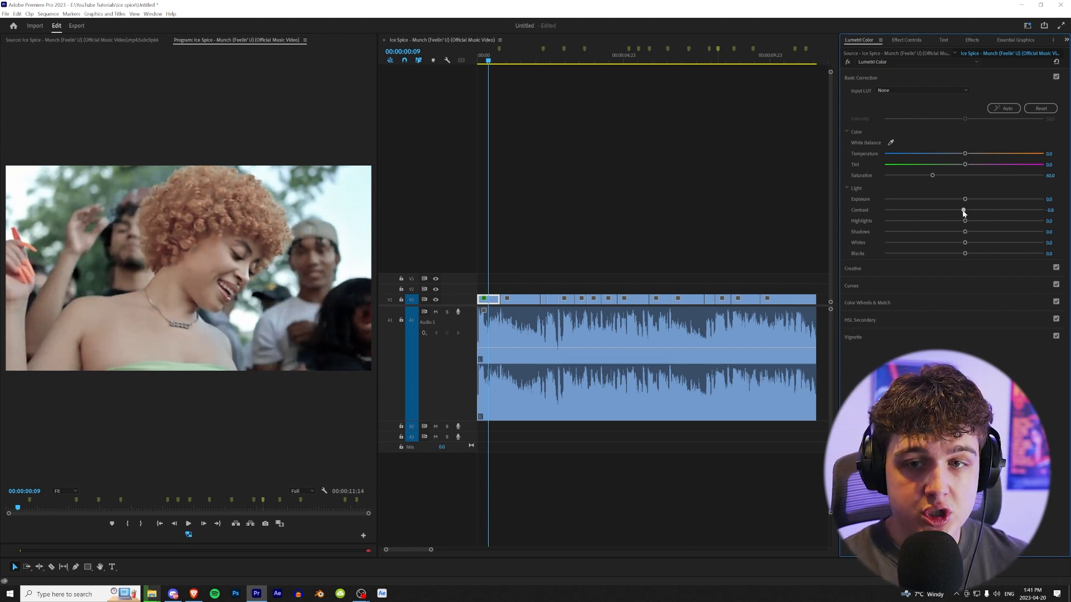
{"action": "left_click_drag", "start_coordinate": [962, 212], "coordinate": [888, 216]}
{"action": "left_click_drag", "start_coordinate": [965, 221], "coordinate": [996, 232]}
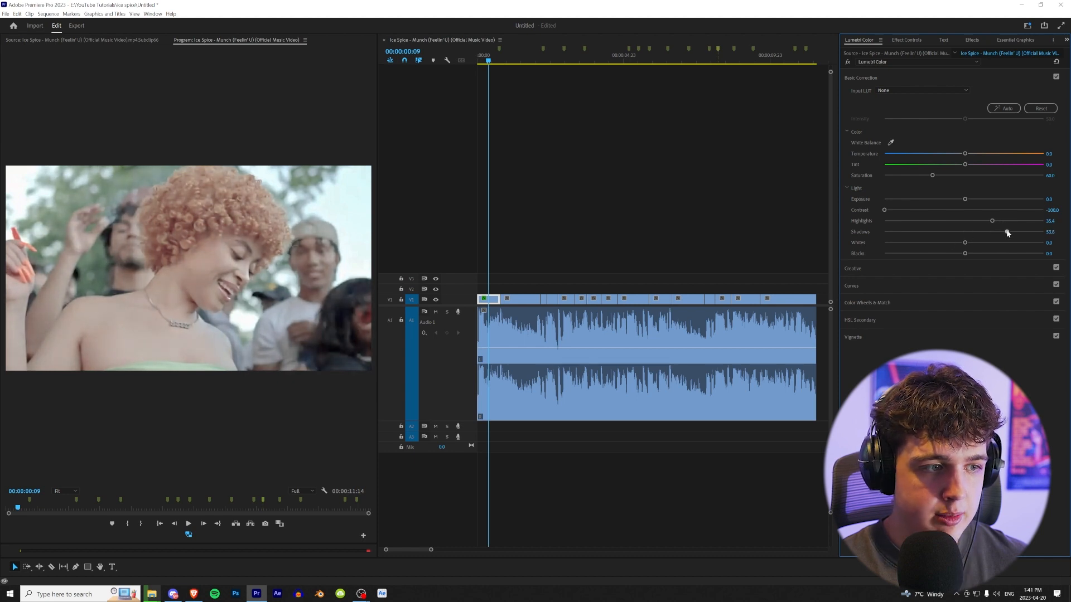
{"action": "left_click_drag", "start_coordinate": [485, 59], "coordinate": [484, 60]}
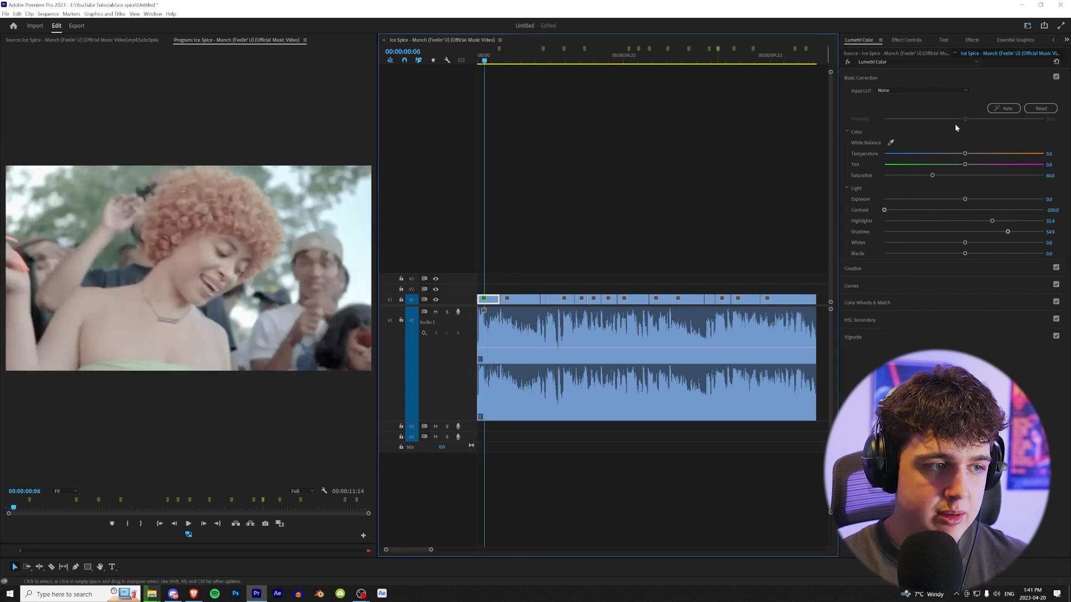
{"action": "left_click", "coordinate": [1054, 77]}
{"action": "left_click", "coordinate": [1054, 77]}
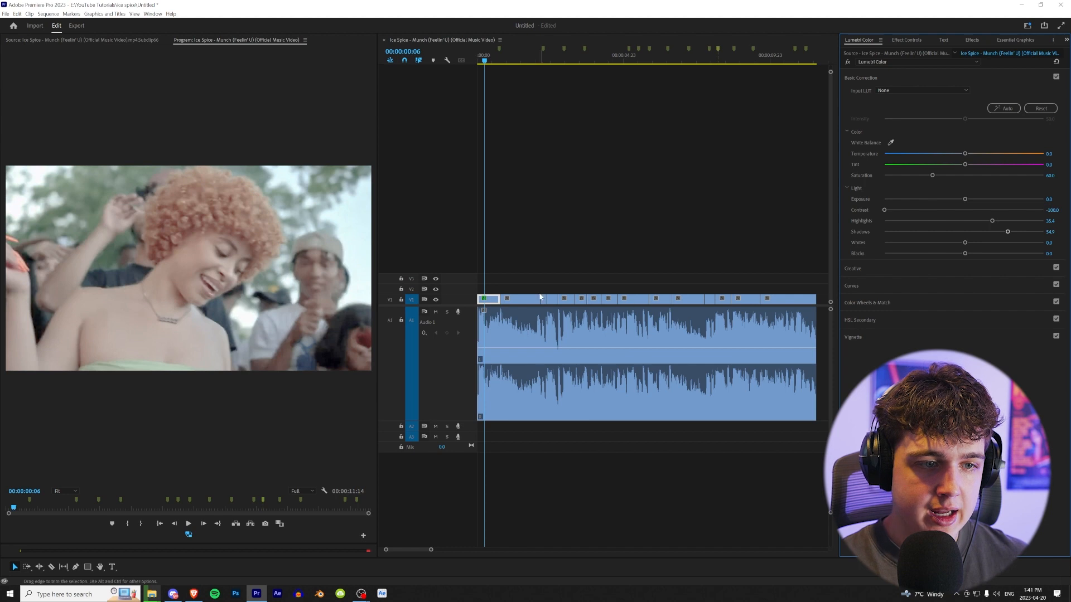
Step: Paste the first clip's Lumetri Color correction onto all the other V1 clips and scrub to about 00:00:06:17
{"action": "key", "text": "minus"}
{"action": "left_click_drag", "start_coordinate": [707, 275], "coordinate": [500, 302]}
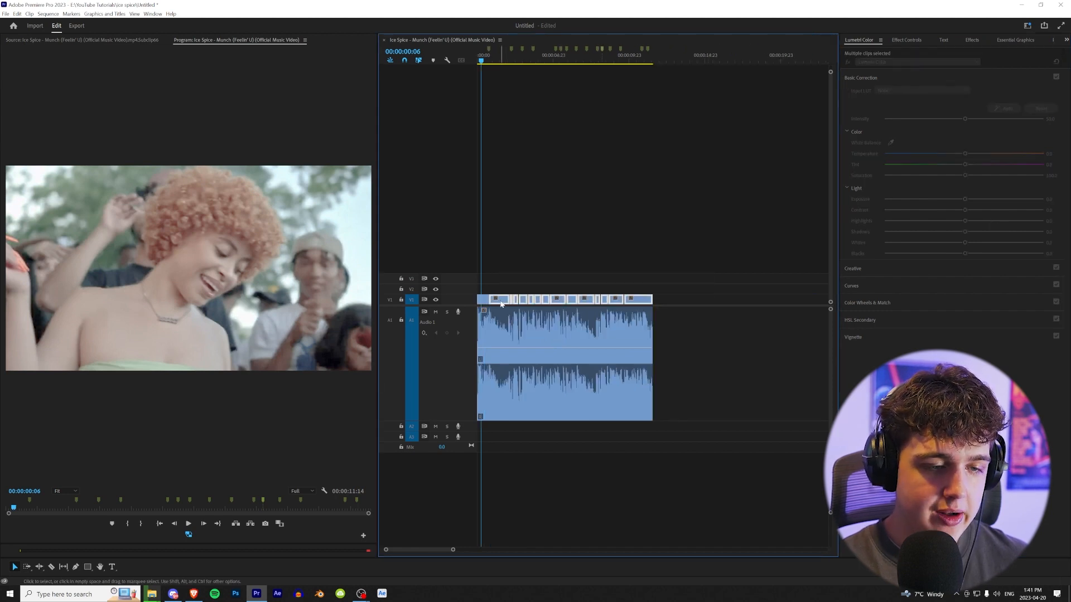
{"action": "key", "text": "ctrl+alt+v"}
{"action": "left_click", "coordinate": [470, 175]}
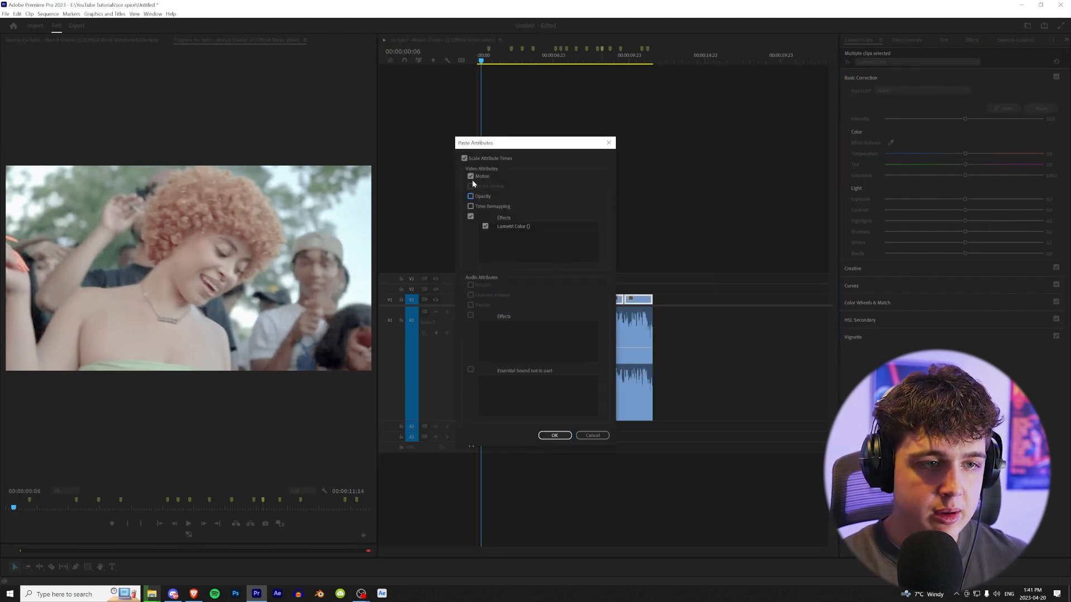
{"action": "left_click", "coordinate": [554, 435]}
{"action": "left_click_drag", "start_coordinate": [489, 58], "coordinate": [579, 78]}
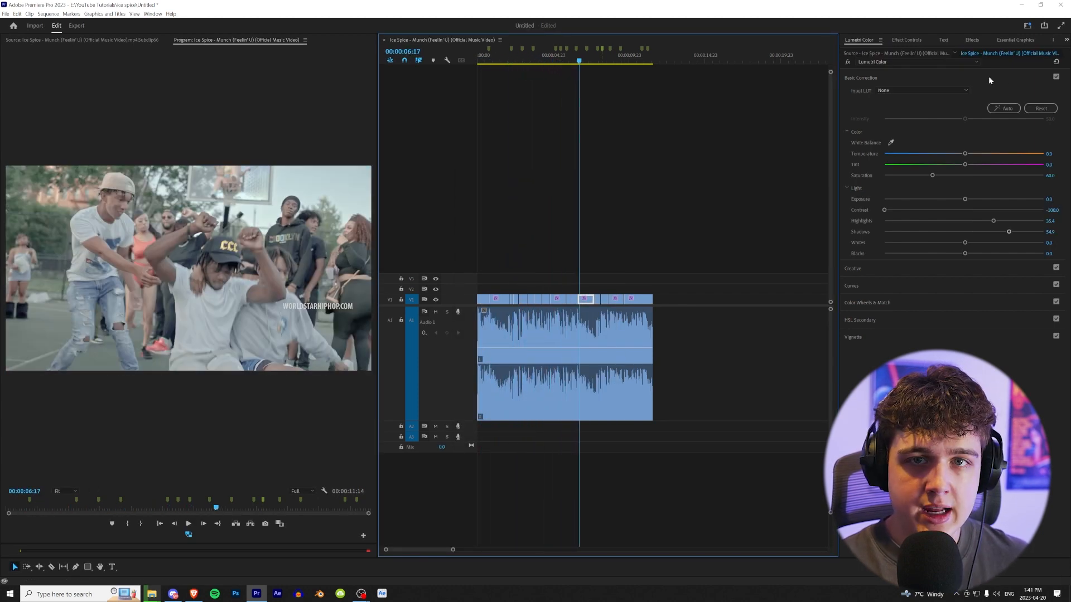
Step: Create an adjustment layer with the default settings and place it on V3 so that it spans the whole edit
{"action": "left_click", "coordinate": [1066, 40]}
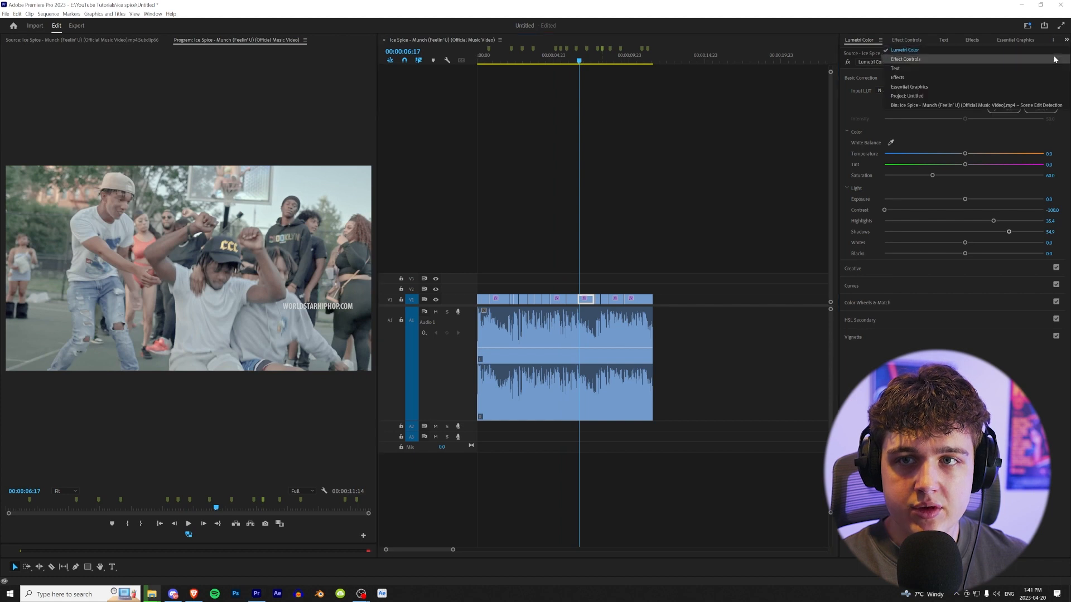
{"action": "left_click", "coordinate": [1026, 95]}
{"action": "right_click", "coordinate": [968, 329]}
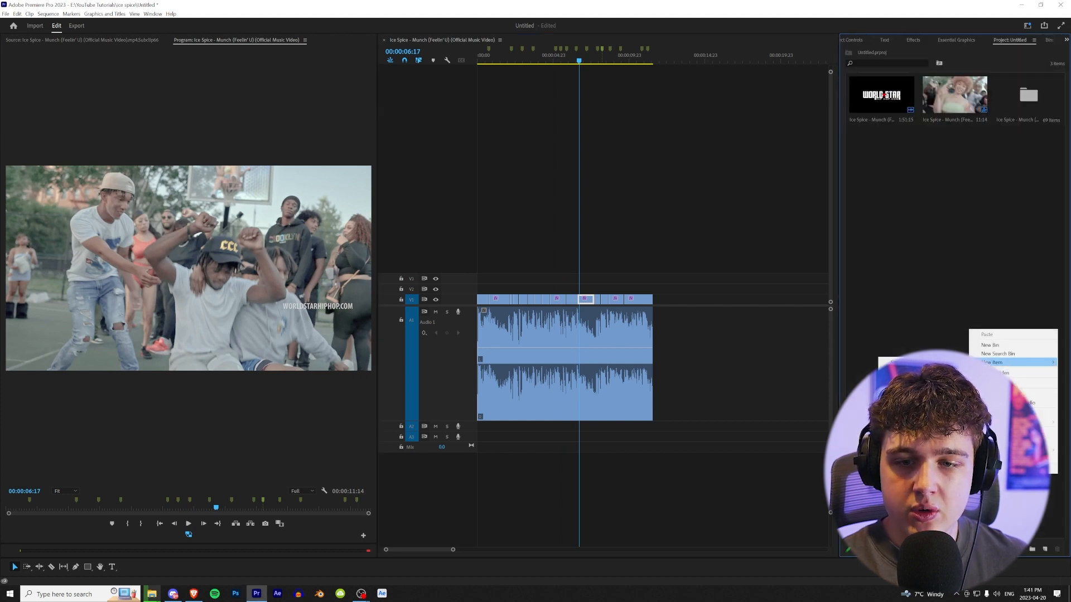
{"action": "left_click", "coordinate": [920, 389]}
{"action": "left_click", "coordinate": [540, 326]}
{"action": "left_click_drag", "start_coordinate": [860, 174], "coordinate": [603, 280]}
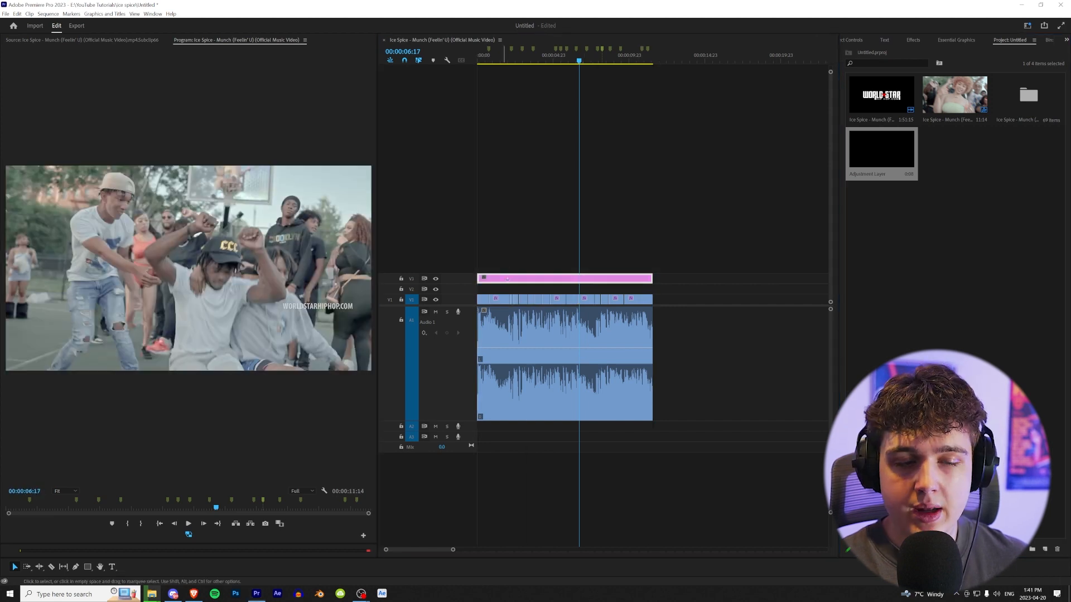
{"action": "left_click", "coordinate": [1066, 39]}
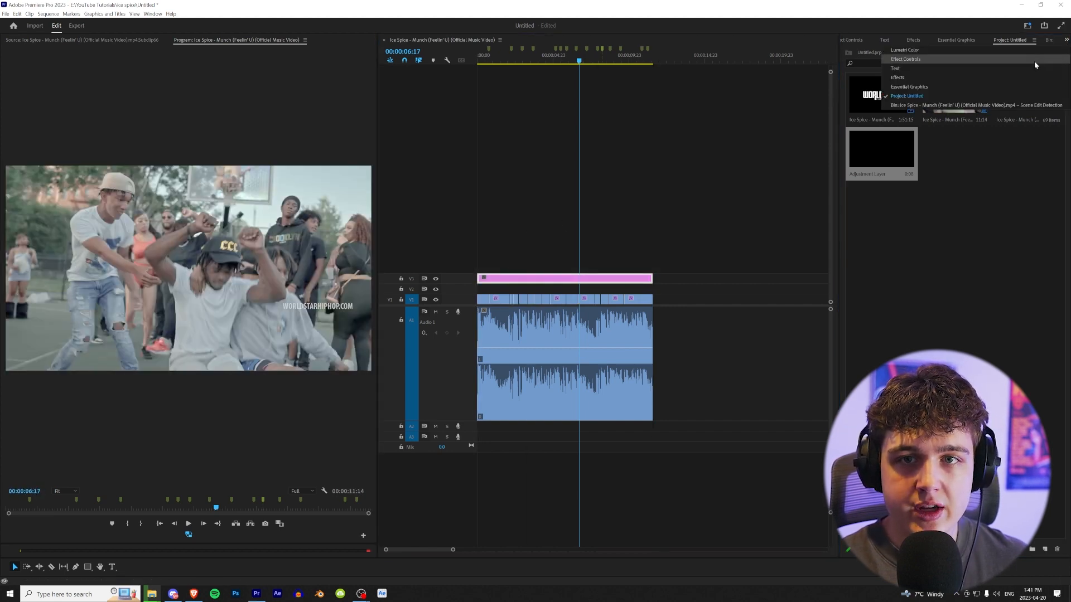
{"action": "left_click", "coordinate": [1013, 49]}
{"action": "left_click", "coordinate": [884, 97]}
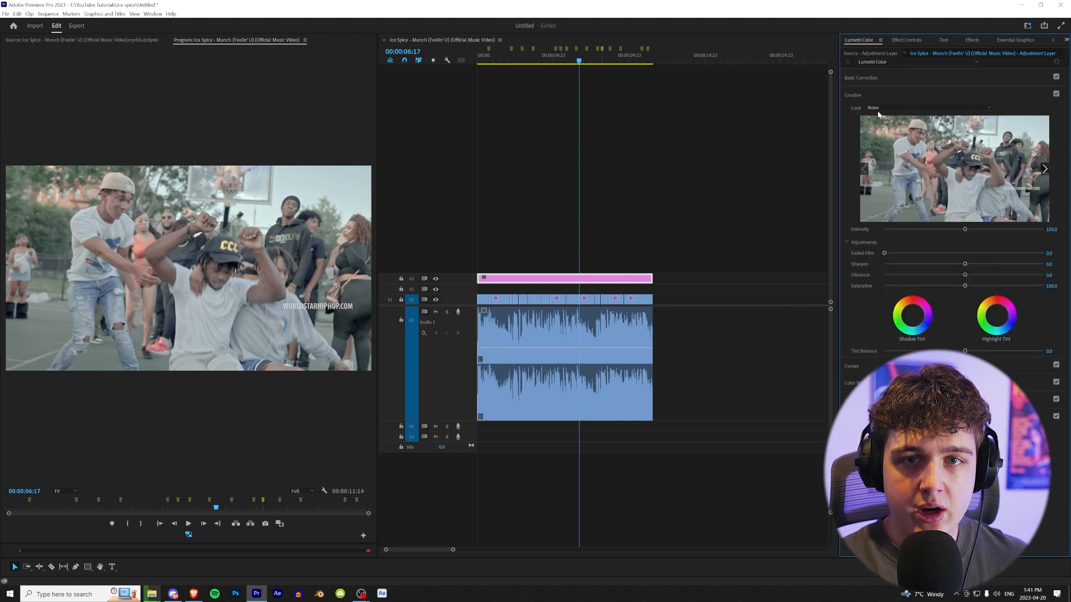
{"action": "left_click", "coordinate": [879, 108]}
{"action": "left_click", "coordinate": [896, 136]}
{"action": "double_click", "coordinate": [521, 122]}
{"action": "double_click", "coordinate": [222, 106]}
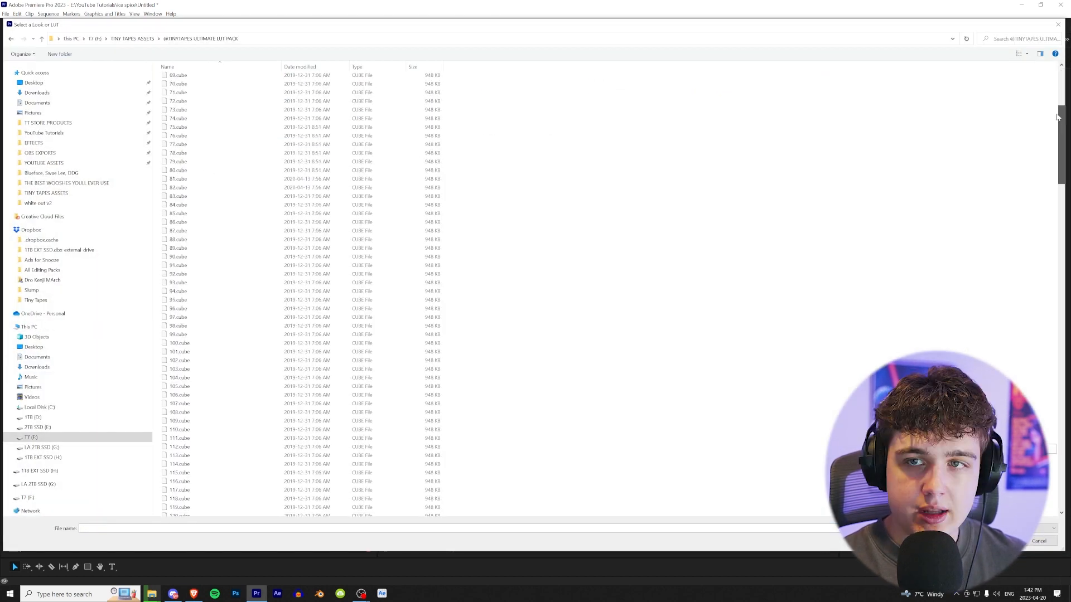
{"action": "left_click_drag", "start_coordinate": [1058, 133], "coordinate": [1057, 494]}
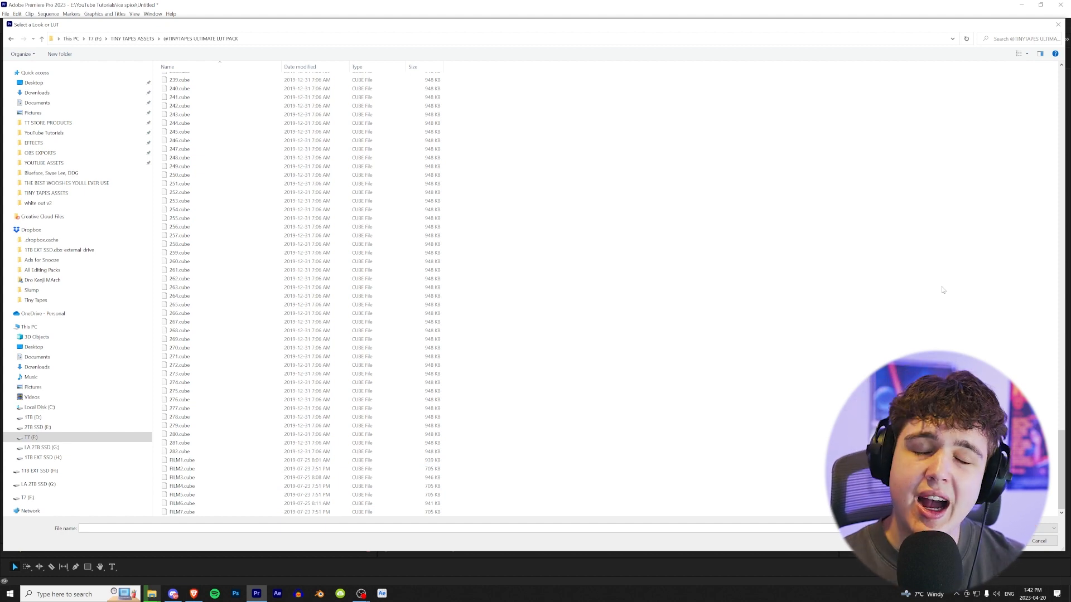
{"action": "left_click_drag", "start_coordinate": [1058, 434], "coordinate": [1053, 271]}
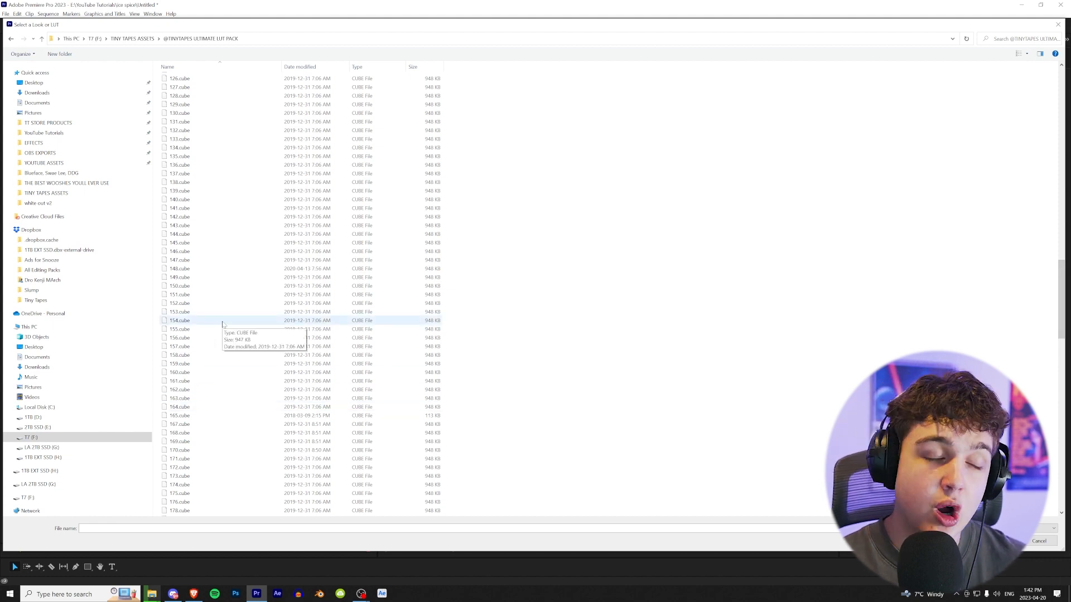
{"action": "double_click", "coordinate": [242, 148]}
{"action": "left_click_drag", "start_coordinate": [510, 61], "coordinate": [533, 62]}
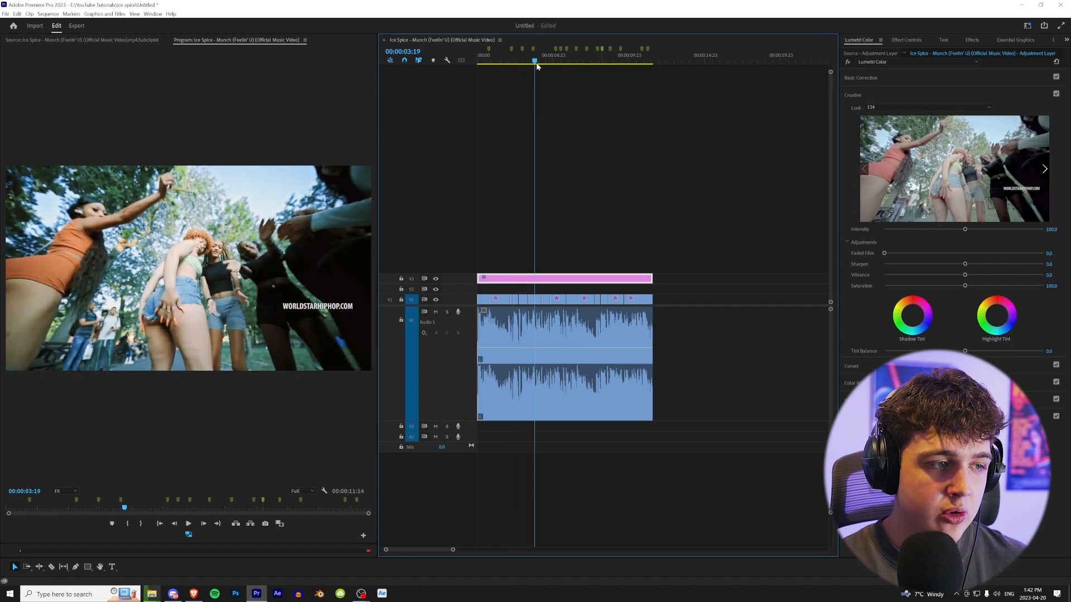
Step: Set the V3 adjustment layer's temperature to 10.2, tint to -3.4, saturation to 117.1, contrast to 41.2, highlights to -53.3 and blacks to 0.3
{"action": "key", "text": "minus"}
{"action": "left_click", "coordinate": [487, 61]}
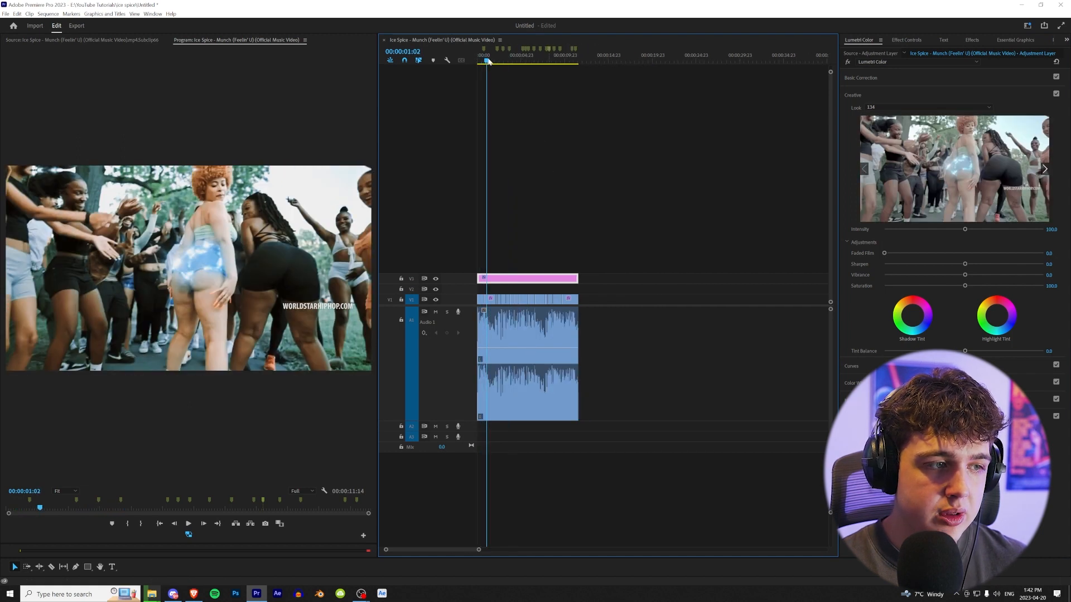
{"action": "left_click", "coordinate": [884, 78]}
{"action": "left_click_drag", "start_coordinate": [487, 60], "coordinate": [499, 62]}
{"action": "left_click_drag", "start_coordinate": [965, 210], "coordinate": [937, 222]}
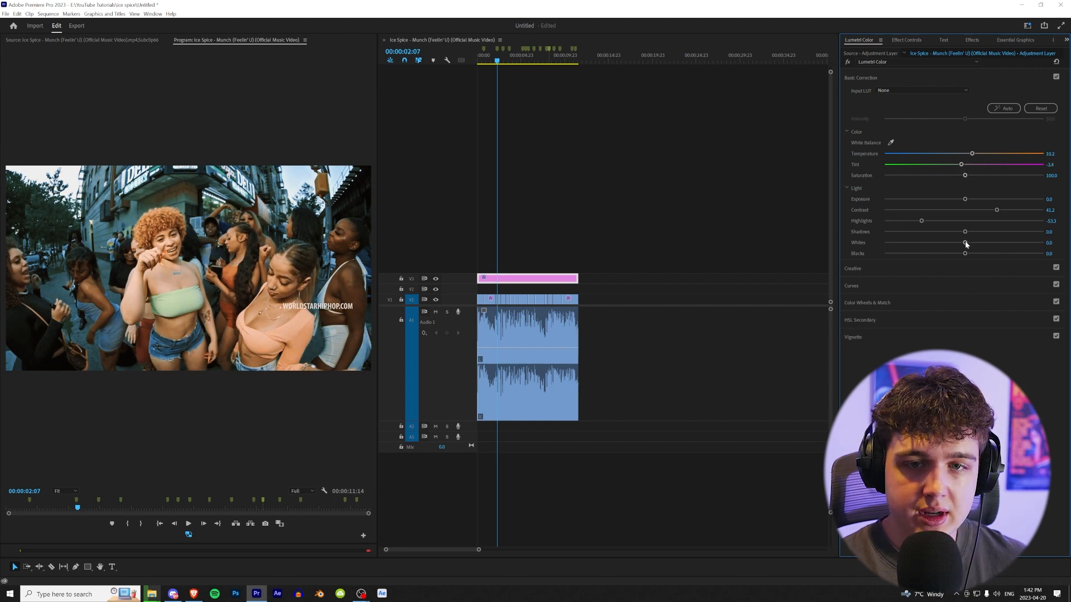
{"action": "left_click_drag", "start_coordinate": [976, 176], "coordinate": [977, 176]}
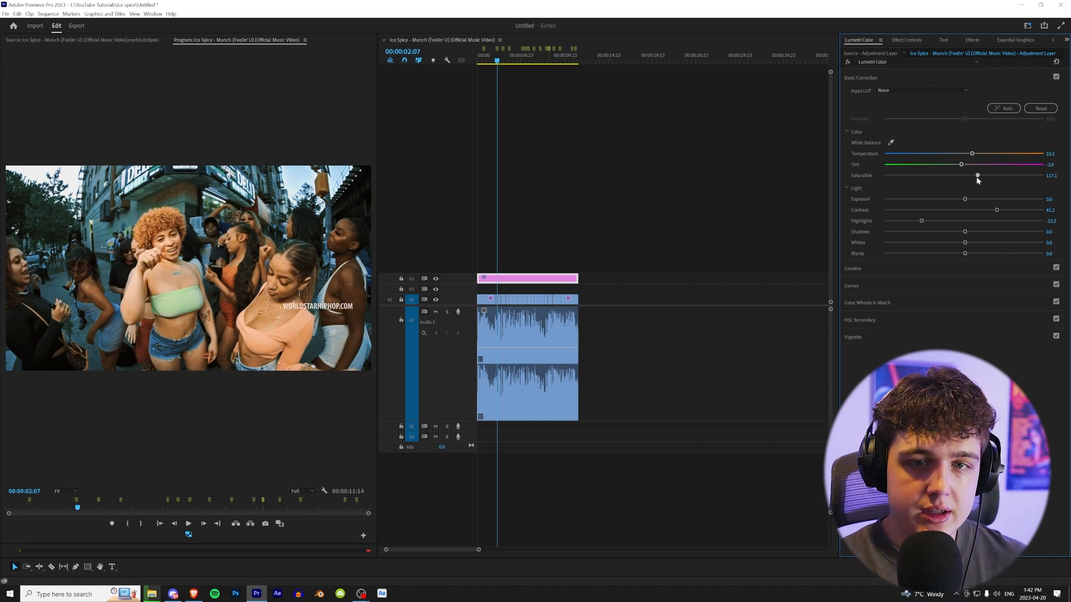
{"action": "left_click_drag", "start_coordinate": [964, 253], "coordinate": [964, 254]}
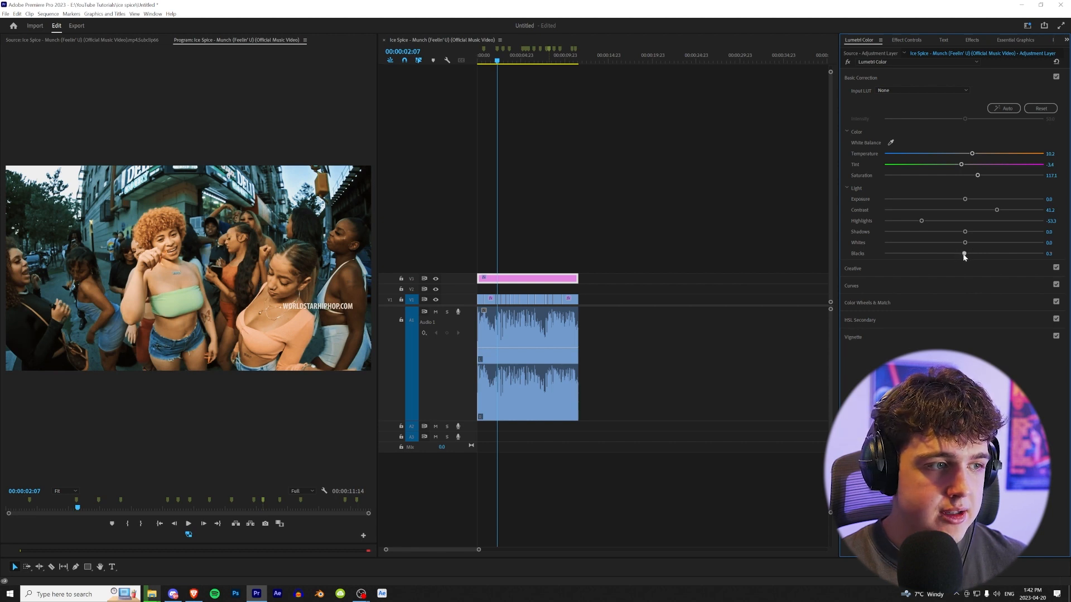
Step: Play the graded edit from the start to about 00:00:05:22
{"action": "left_click", "coordinate": [478, 59]}
{"action": "key", "text": "space"}
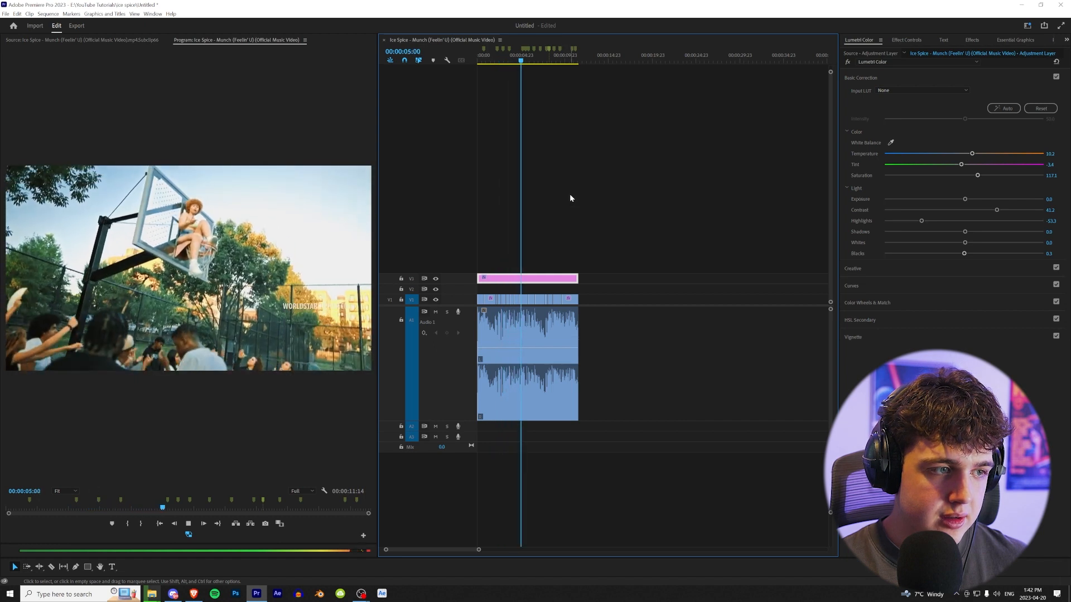
{"action": "key", "text": "space"}
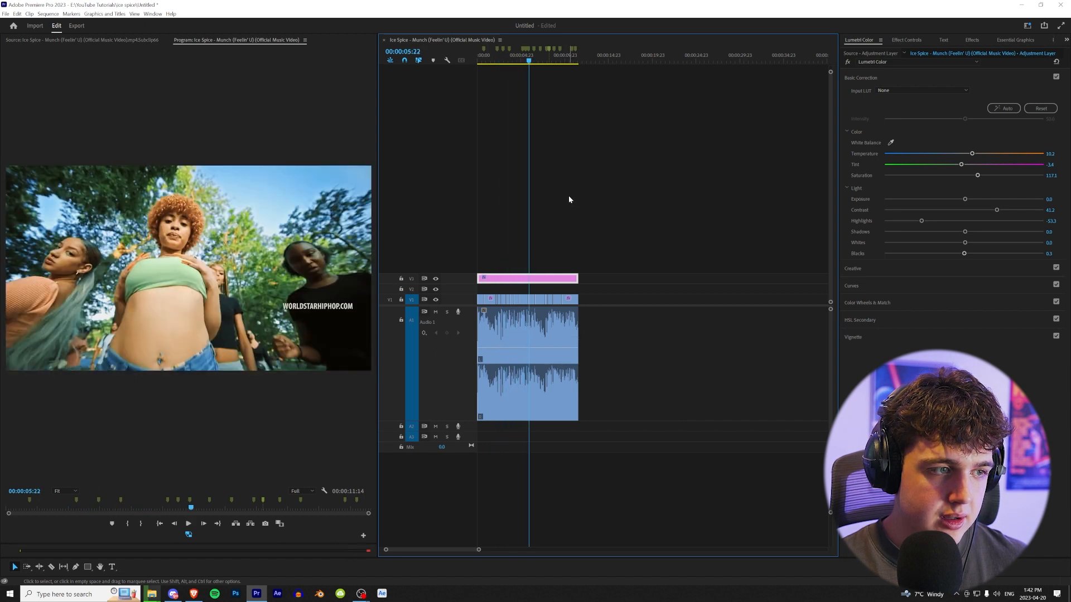
Step: Place a second copy of the adjustment layer on V4 and extend it over the whole edit
{"action": "left_click", "coordinate": [1066, 41]}
{"action": "left_click", "coordinate": [1008, 93]}
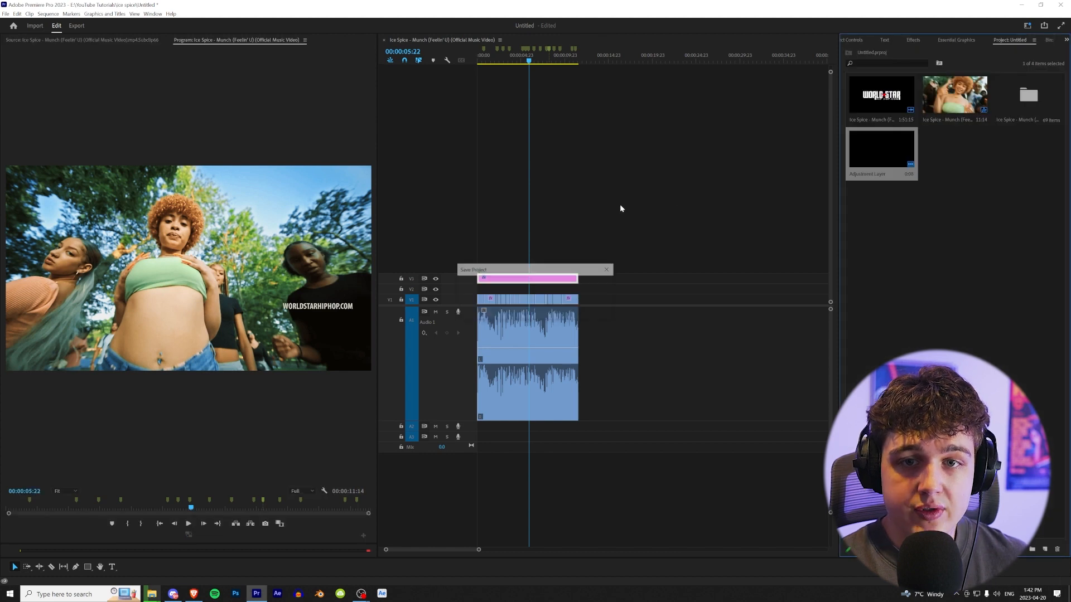
{"action": "left_click_drag", "start_coordinate": [485, 264], "coordinate": [580, 262]}
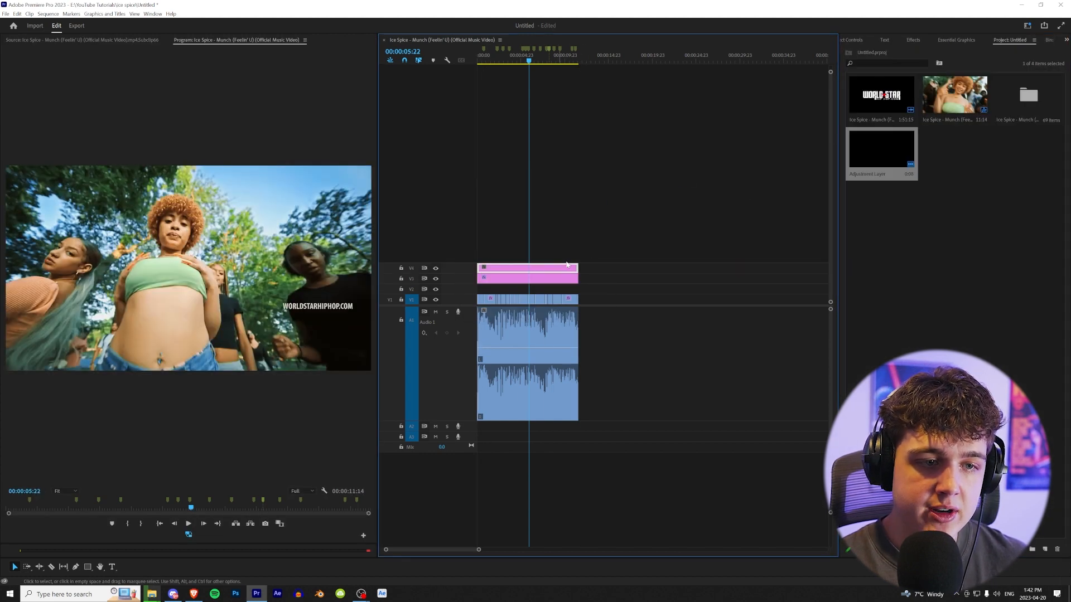
Step: Apply 35.cube from the LUT pack as the creative look on the V4 adjustment layer
{"action": "left_click", "coordinate": [1066, 40]}
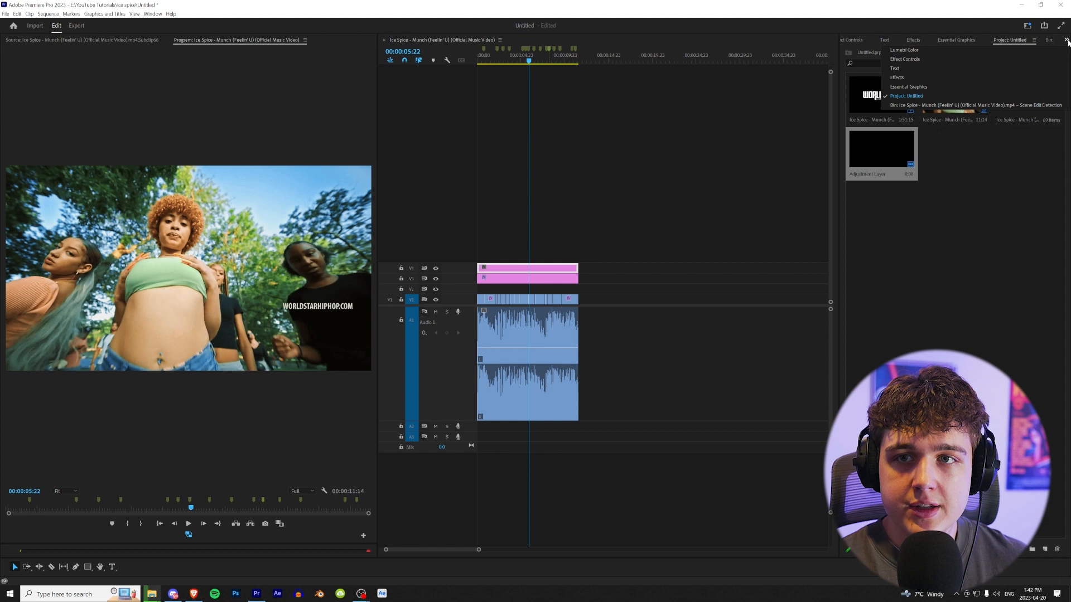
{"action": "left_click", "coordinate": [978, 50]}
{"action": "left_click", "coordinate": [870, 78]}
{"action": "left_click", "coordinate": [864, 95]}
{"action": "left_click", "coordinate": [892, 109]}
{"action": "left_click", "coordinate": [886, 135]}
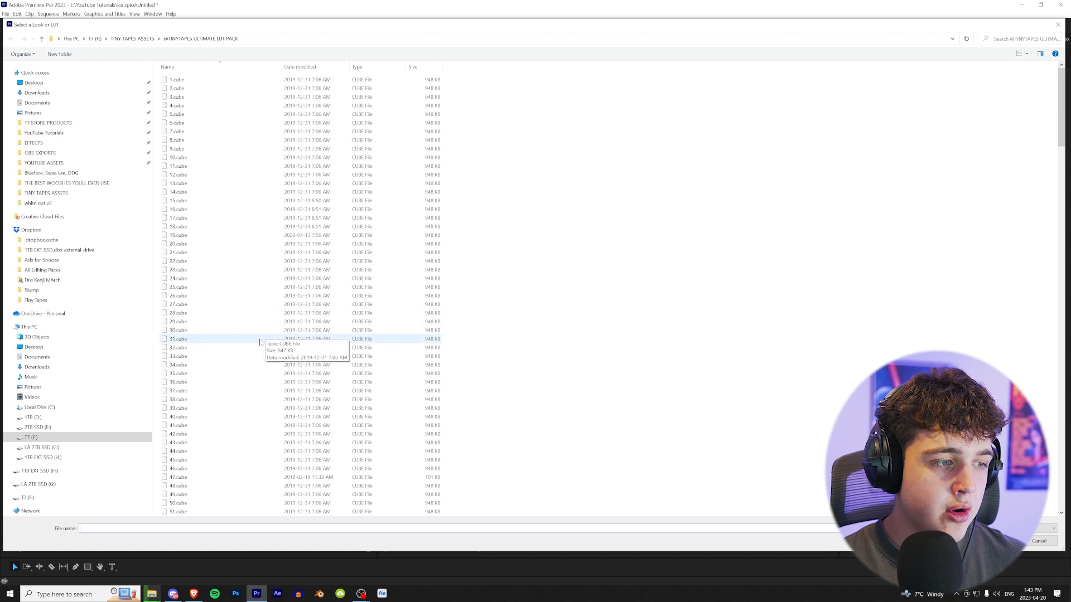
{"action": "double_click", "coordinate": [236, 374]}
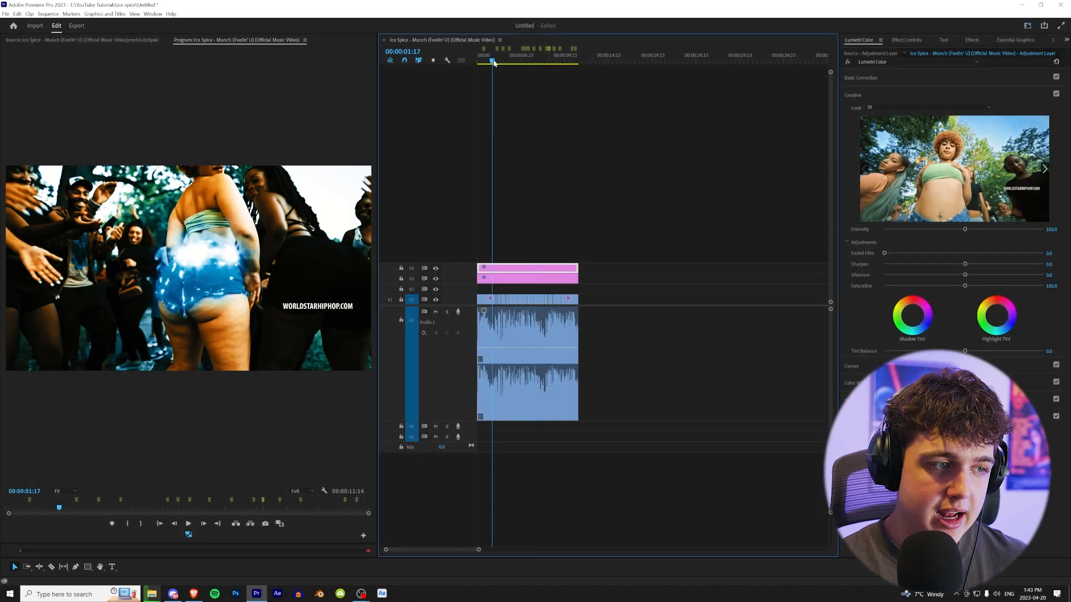
Step: Lower the intensity of look 134 on the V3 adjustment layer to 60.4 and check the grade at 00:00:04:12
{"action": "left_click_drag", "start_coordinate": [494, 63], "coordinate": [499, 62]}
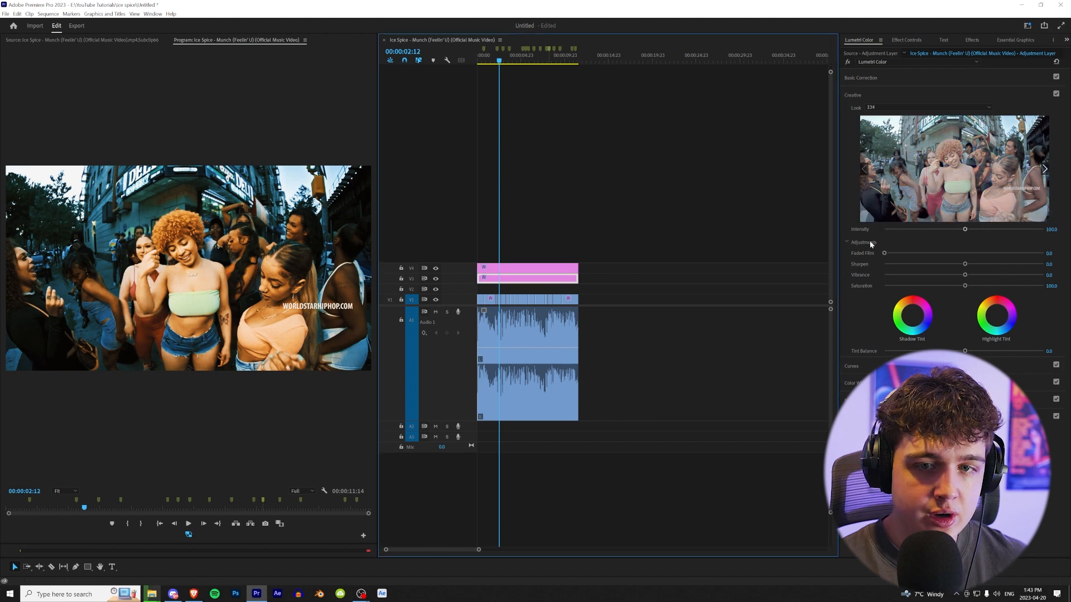
{"action": "left_click_drag", "start_coordinate": [921, 228], "coordinate": [932, 233]}
{"action": "left_click_drag", "start_coordinate": [583, 221], "coordinate": [557, 255]}
{"action": "left_click", "coordinate": [517, 60]}
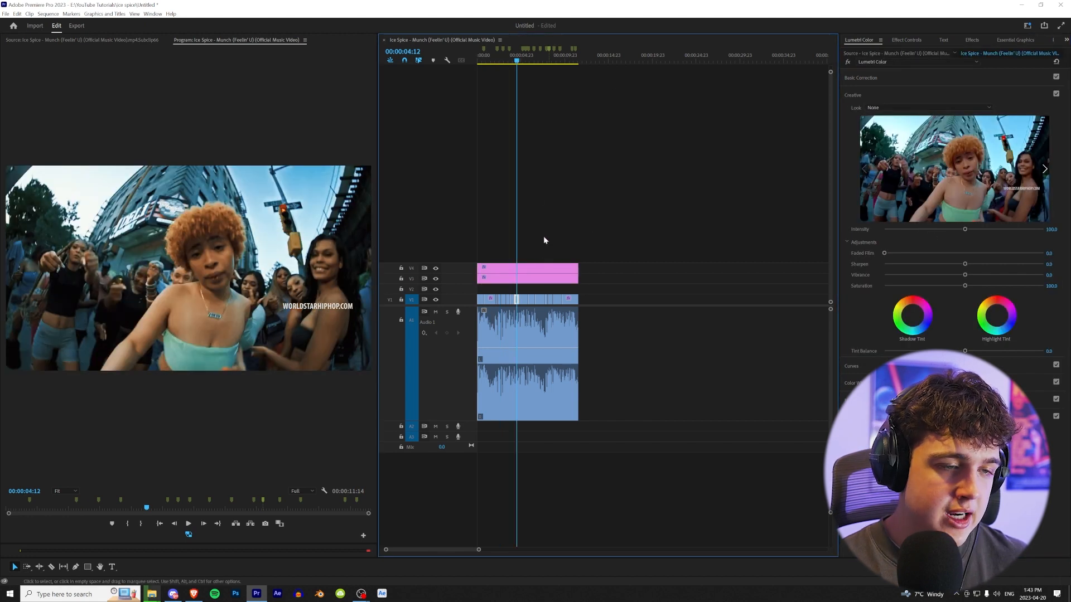
Step: Compare the two adjustment layers, keep only V4 enabled with V3 disabled, and set the V4 look's intensity to about 101.8
{"action": "left_click", "coordinate": [555, 274]}
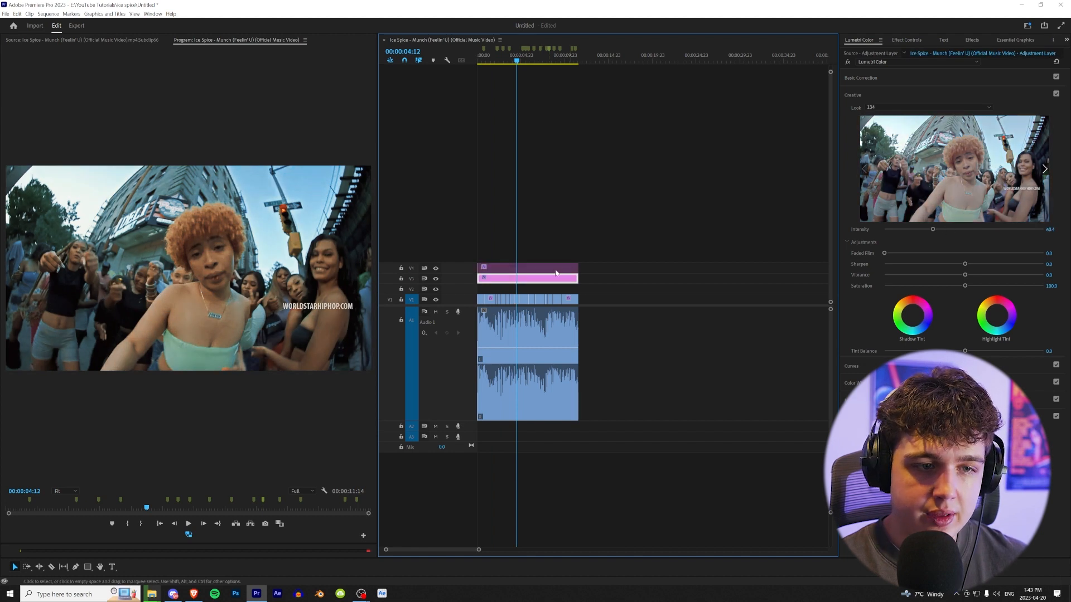
{"action": "left_click", "coordinate": [555, 270]}
{"action": "left_click", "coordinate": [965, 229]}
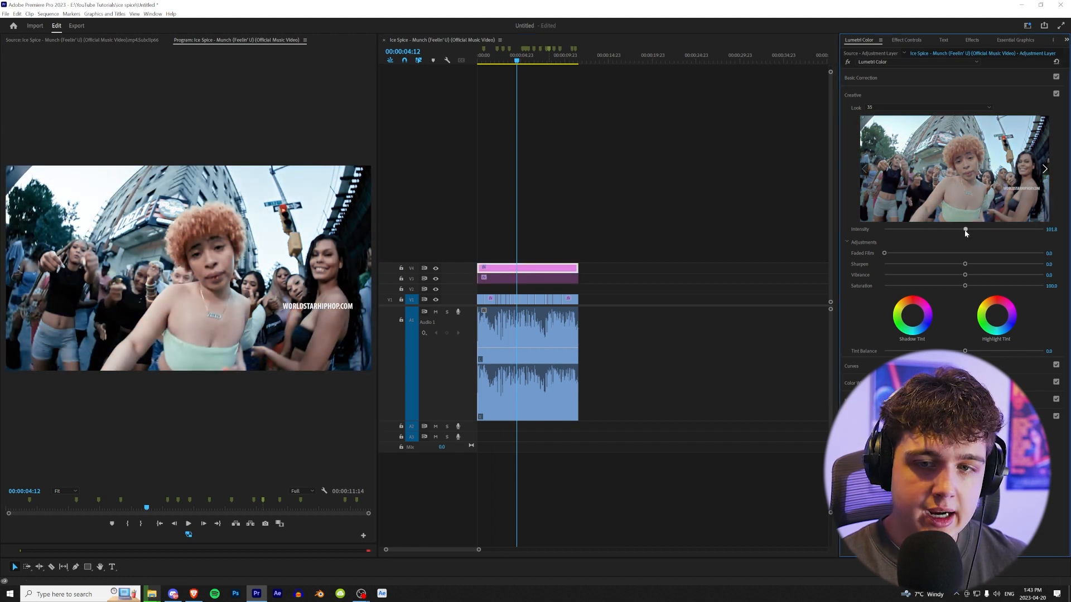
{"action": "left_click", "coordinate": [502, 62]}
{"action": "left_click_drag", "start_coordinate": [504, 64], "coordinate": [513, 62]}
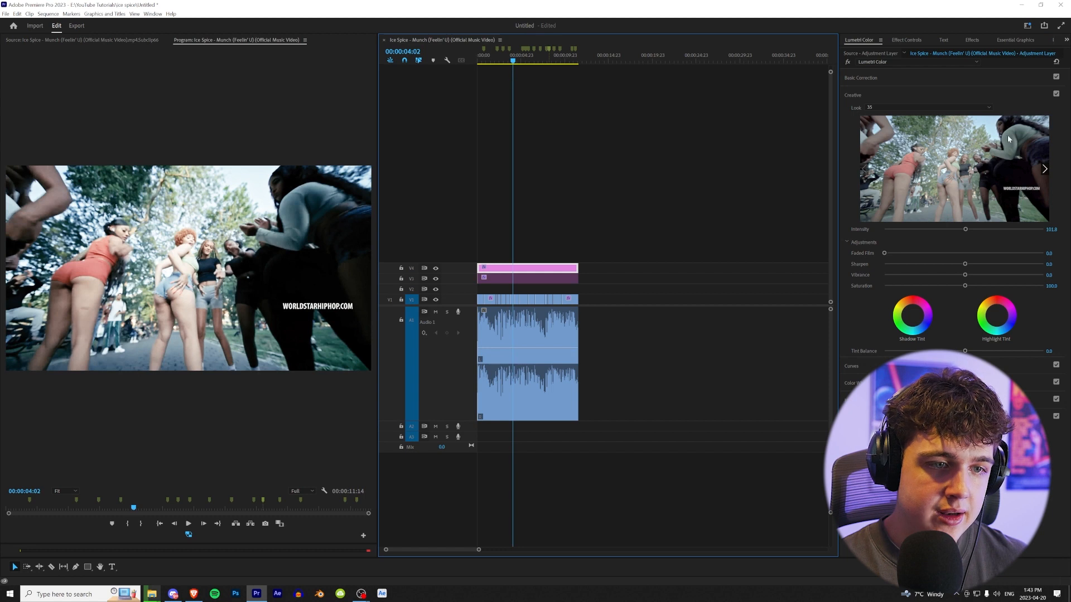
Step: Set the V4 adjustment layer's highlights to -71.9, saturation to 155.9, contrast to 27, temperature to 19.1 and whites to 5
{"action": "left_click", "coordinate": [877, 71]}
{"action": "left_click_drag", "start_coordinate": [940, 218], "coordinate": [906, 228]}
{"action": "left_click_drag", "start_coordinate": [965, 175], "coordinate": [1007, 178]}
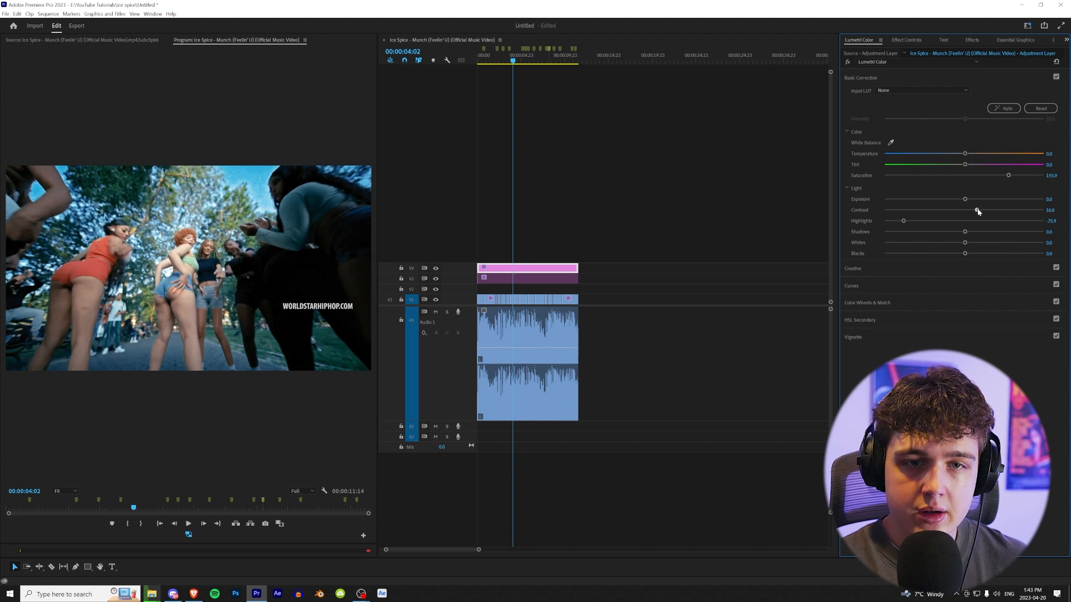
{"action": "left_click_drag", "start_coordinate": [977, 211], "coordinate": [984, 212]}
{"action": "left_click_drag", "start_coordinate": [965, 154], "coordinate": [975, 158]}
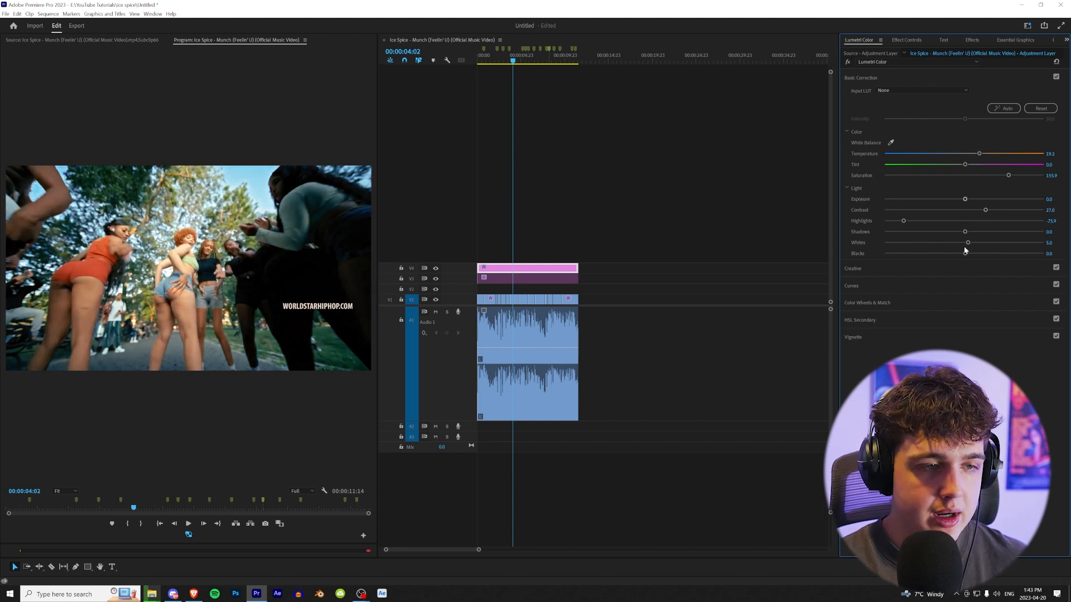
Step: Set the V4 adjustment layer's shadows to -12.3 and highlights to -56.4, playing back the edit to check the grade
{"action": "left_click_drag", "start_coordinate": [963, 236], "coordinate": [954, 237]}
{"action": "key", "text": "space"}
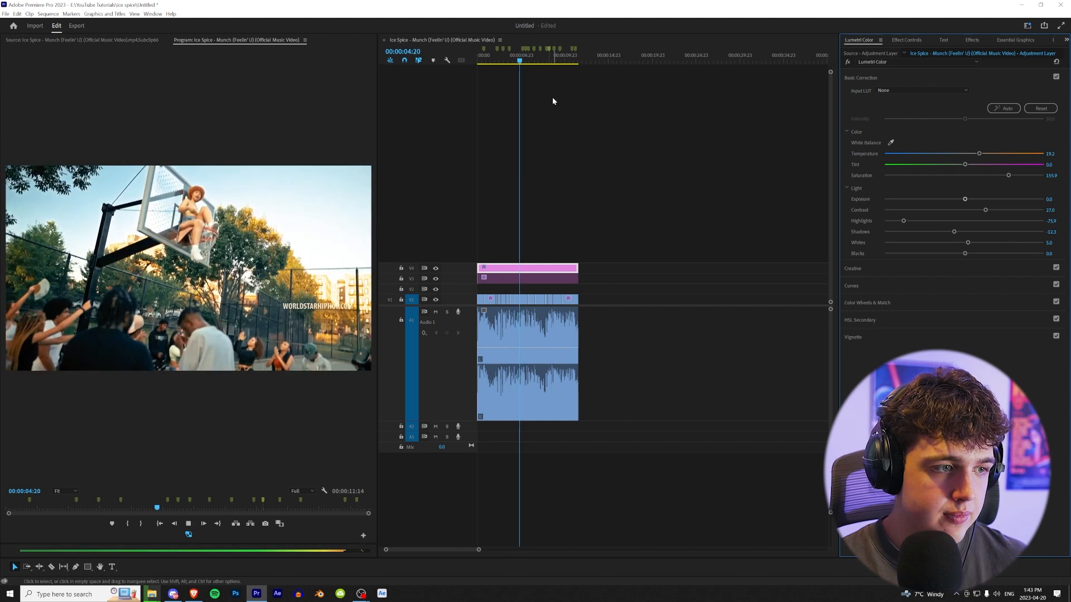
{"action": "left_click_drag", "start_coordinate": [521, 59], "coordinate": [517, 59]}
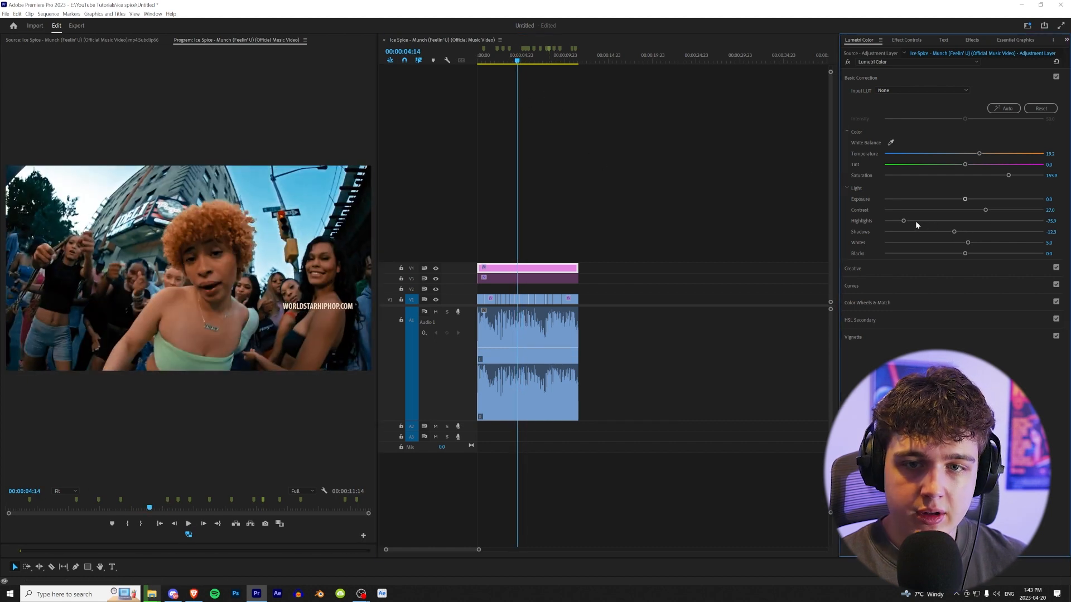
{"action": "left_click_drag", "start_coordinate": [915, 221], "coordinate": [919, 222]}
{"action": "key", "text": "space"}
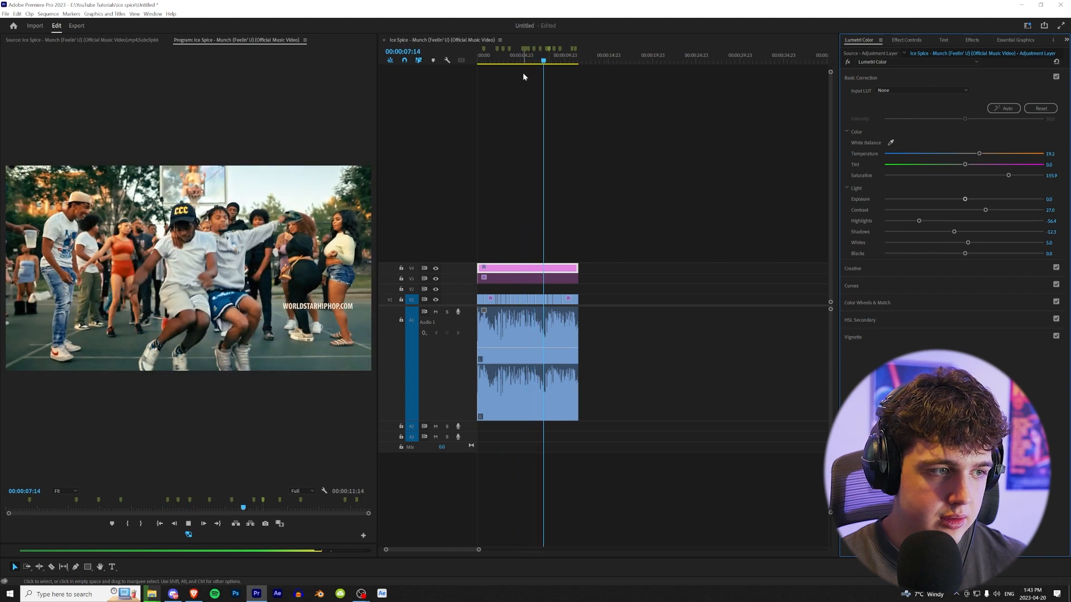
Step: Remove the disabled V3 adjustment layer, move the graded V4 adjustment layer down to V3 and review the grade along the timeline
{"action": "left_click", "coordinate": [499, 60]}
{"action": "left_click_drag", "start_coordinate": [500, 61], "coordinate": [533, 78]}
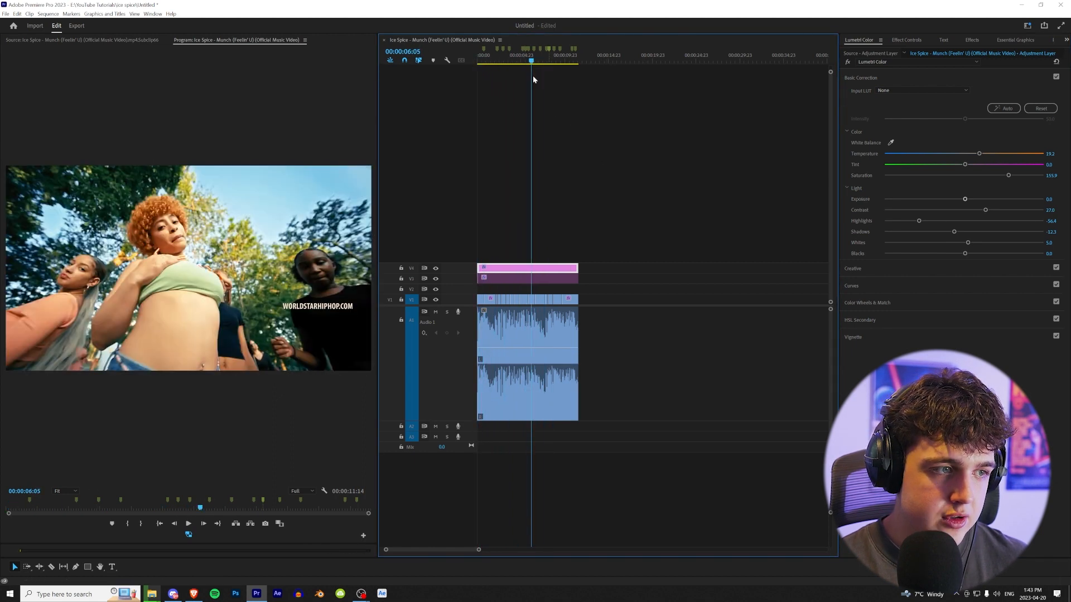
{"action": "left_click", "coordinate": [550, 279], "text": "shift"}
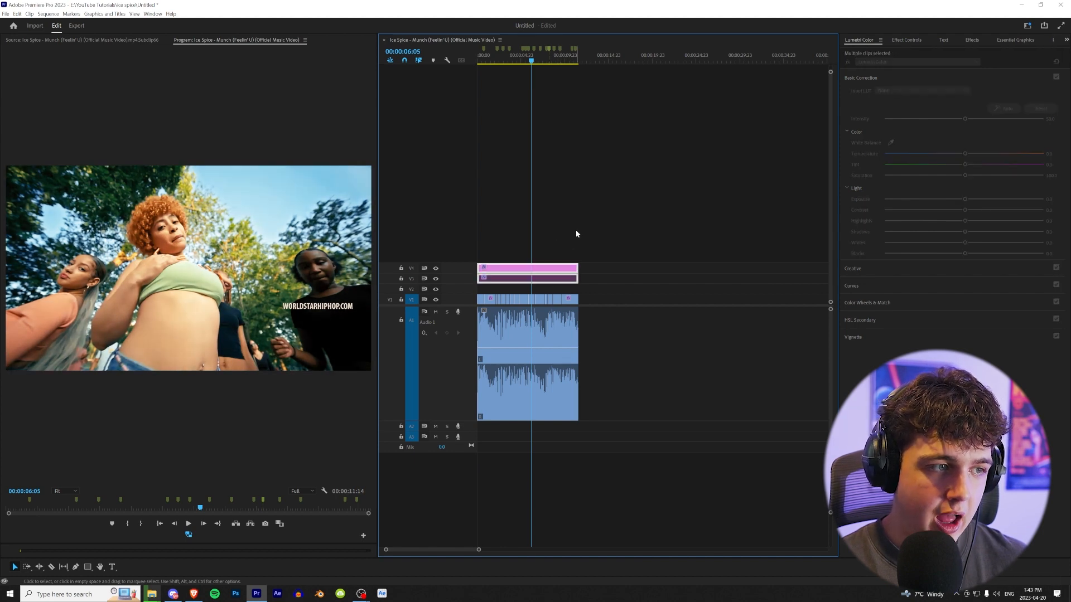
{"action": "left_click", "coordinate": [579, 254]}
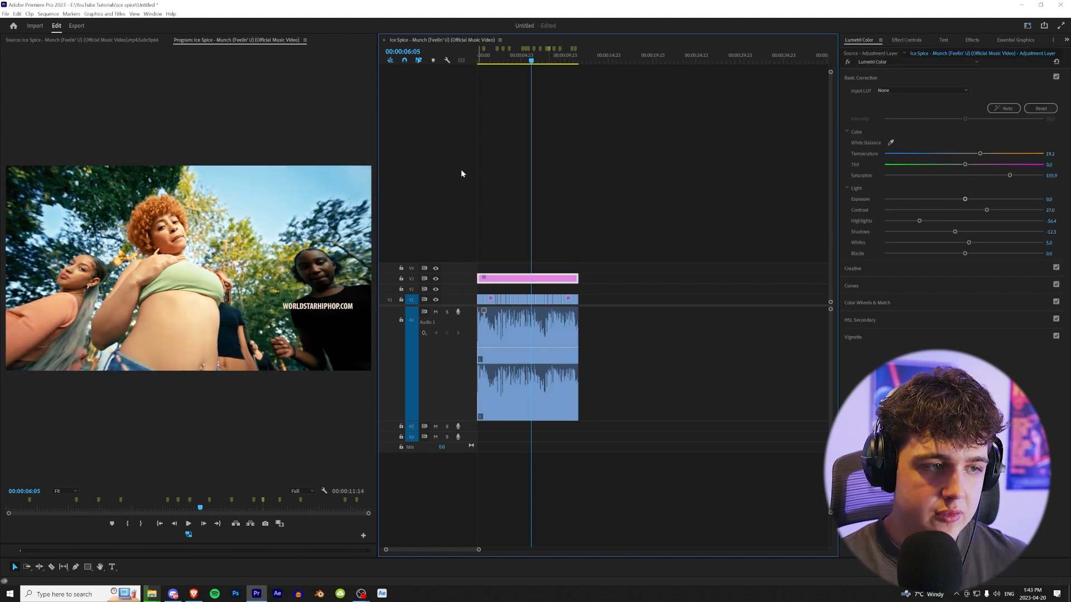
{"action": "left_click_drag", "start_coordinate": [538, 62], "coordinate": [567, 60]}
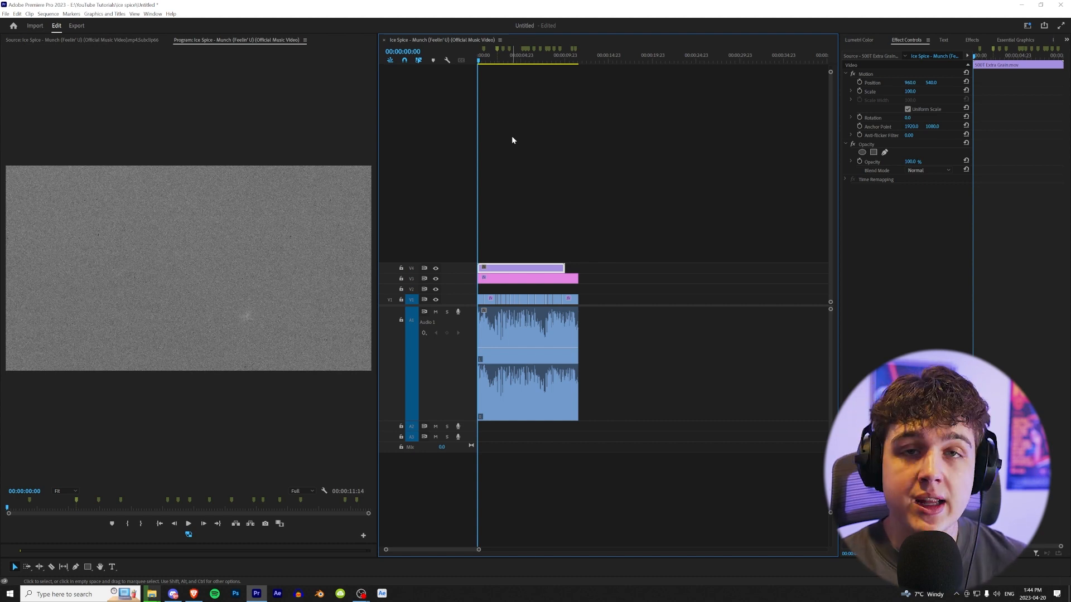
Step: Set the V4 film grain clip's blend mode to Overlay and open its scale for editing
{"action": "left_click", "coordinate": [933, 171]}
{"action": "left_click", "coordinate": [948, 293]}
{"action": "left_click", "coordinate": [916, 91]}
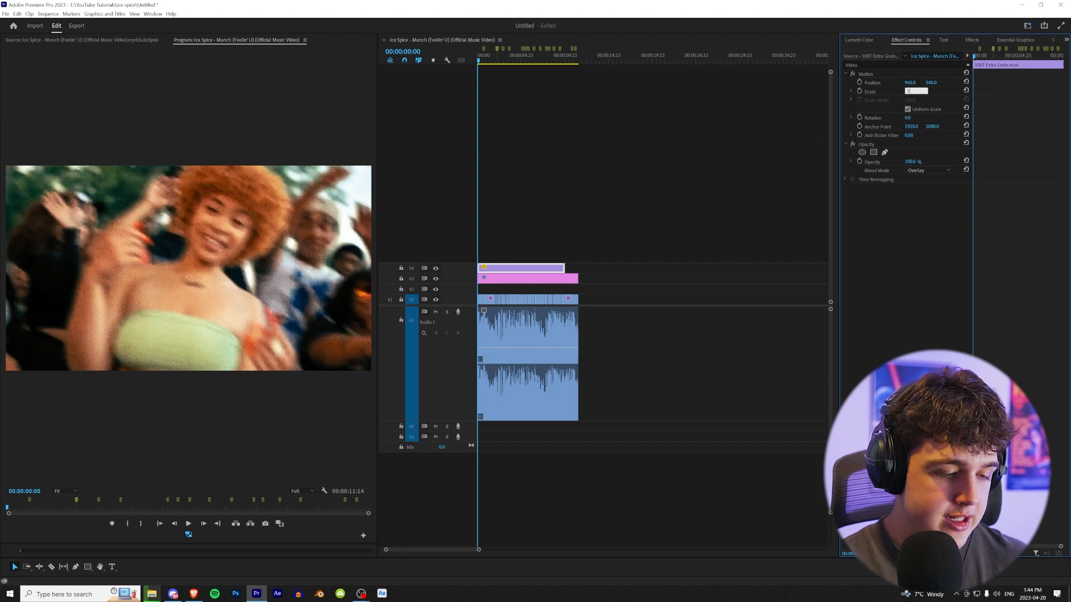
Step: Play back parts of the edit, including an enlarged preview, to examine the grain overlay
{"action": "left_click", "coordinate": [502, 60]}
{"action": "key", "text": "grave"}
{"action": "key", "text": "space"}
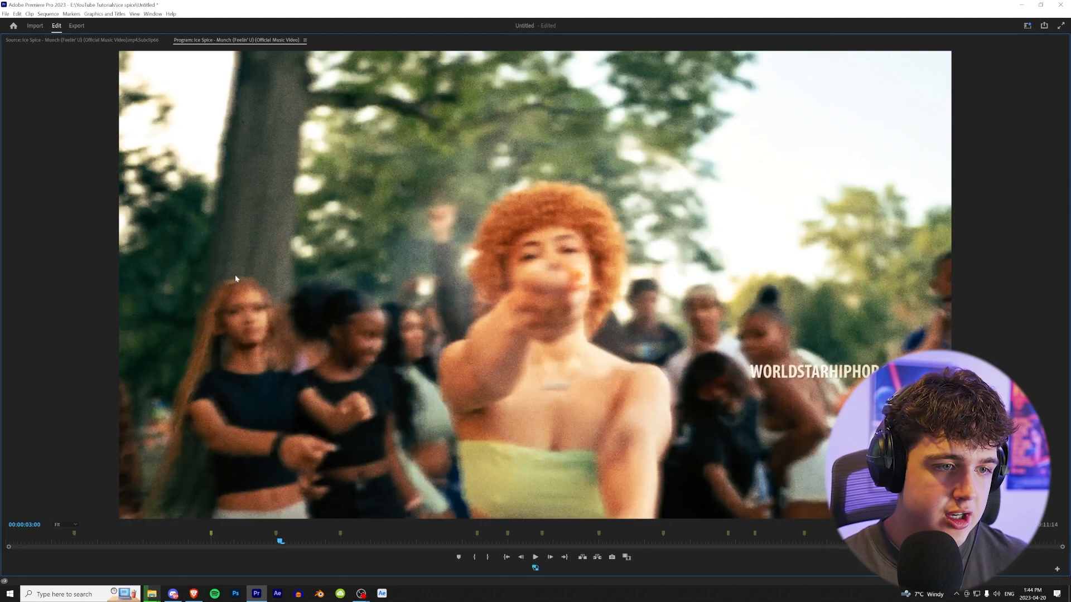
{"action": "key", "text": "space"}
{"action": "key", "text": "grave"}
{"action": "left_click", "coordinate": [529, 60]}
{"action": "key", "text": "space"}
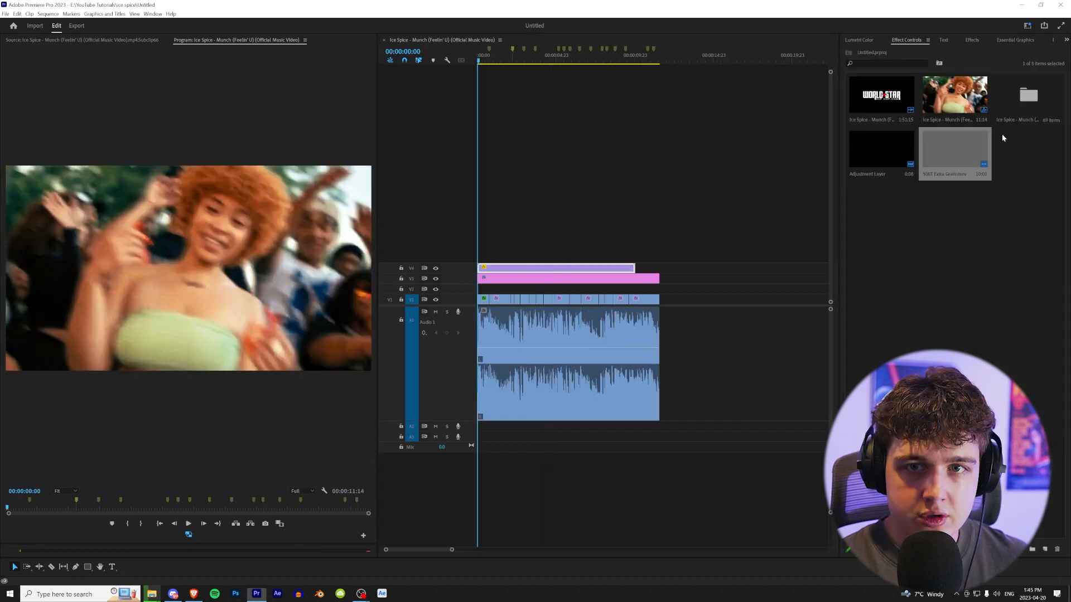
Step: Place an adjustment layer on V2 over the first shot and apply the Transform (Motion Blur) preset to it
{"action": "left_click_drag", "start_coordinate": [881, 151], "coordinate": [490, 289]}
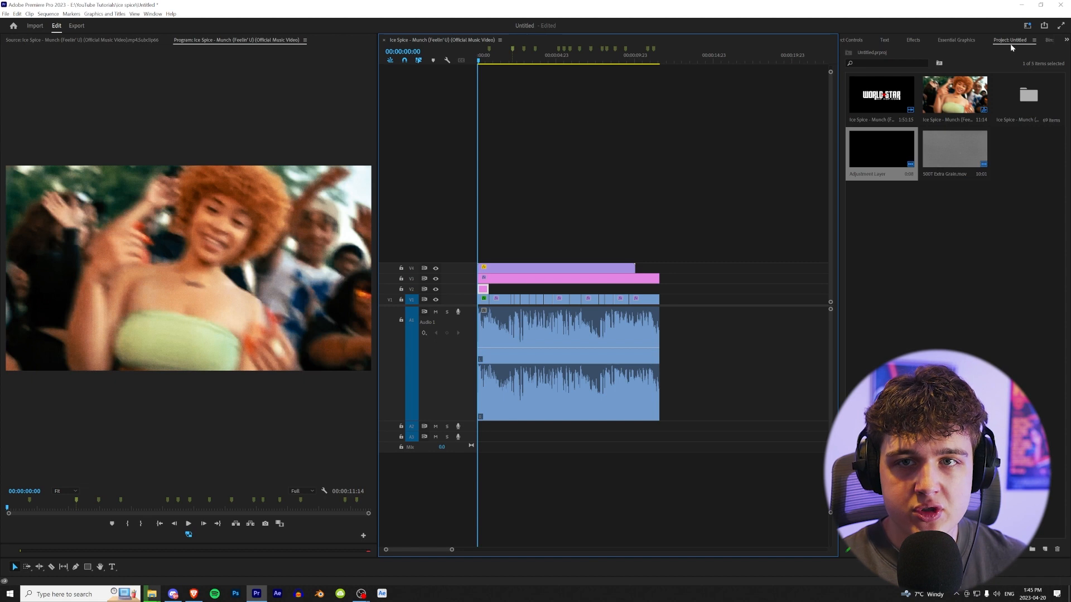
{"action": "left_click", "coordinate": [912, 39]}
{"action": "left_click", "coordinate": [893, 51]}
{"action": "type", "text": "t"}
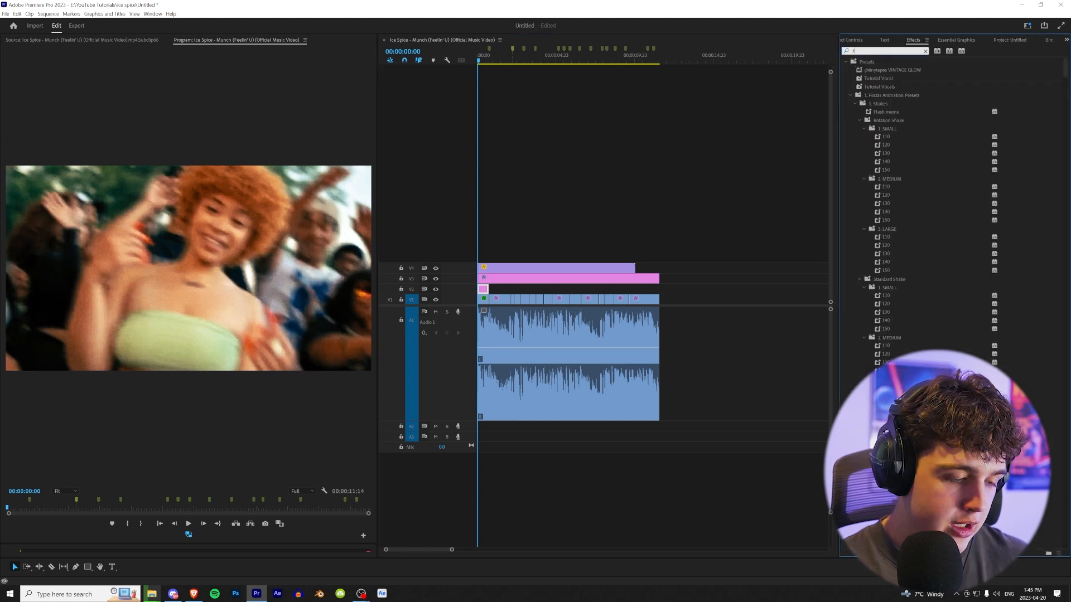
{"action": "type", "text": "ransfo"}
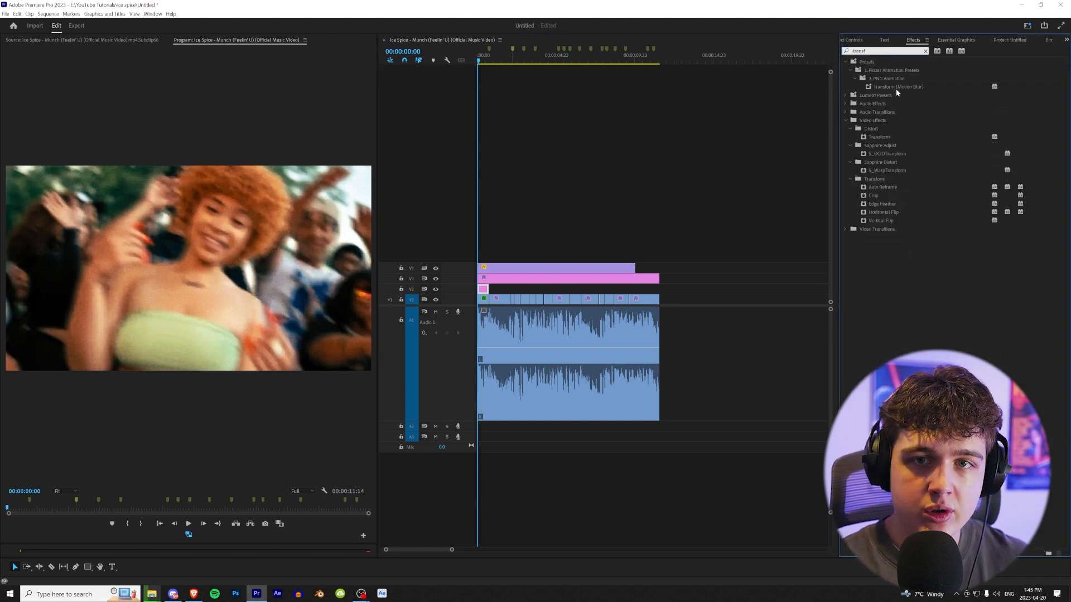
{"action": "left_click_drag", "start_coordinate": [890, 88], "coordinate": [810, 137]}
{"action": "left_click", "coordinate": [1064, 41]}
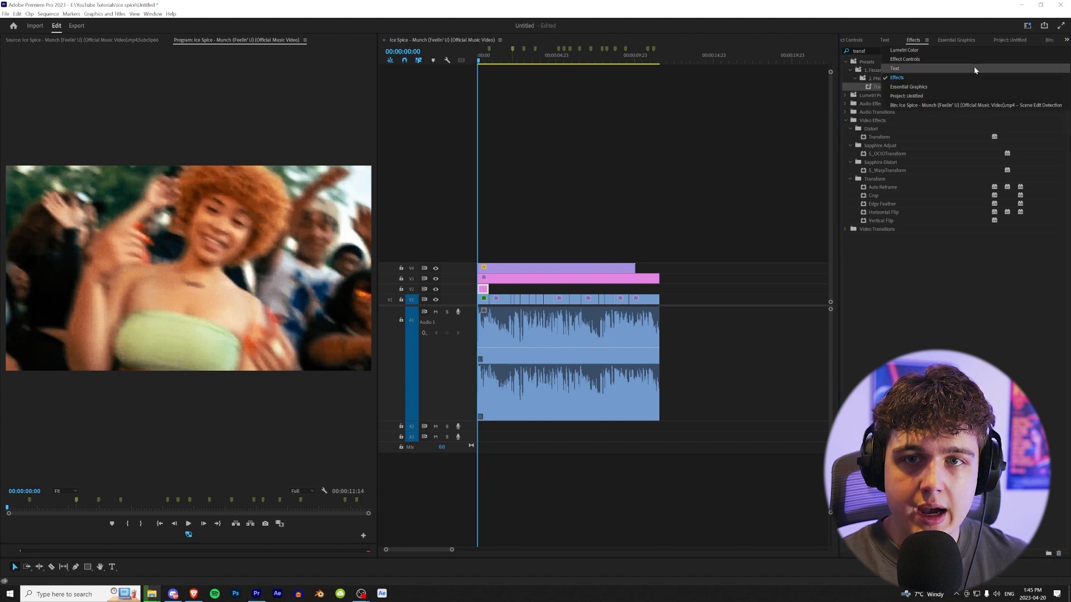
{"action": "left_click", "coordinate": [969, 61]}
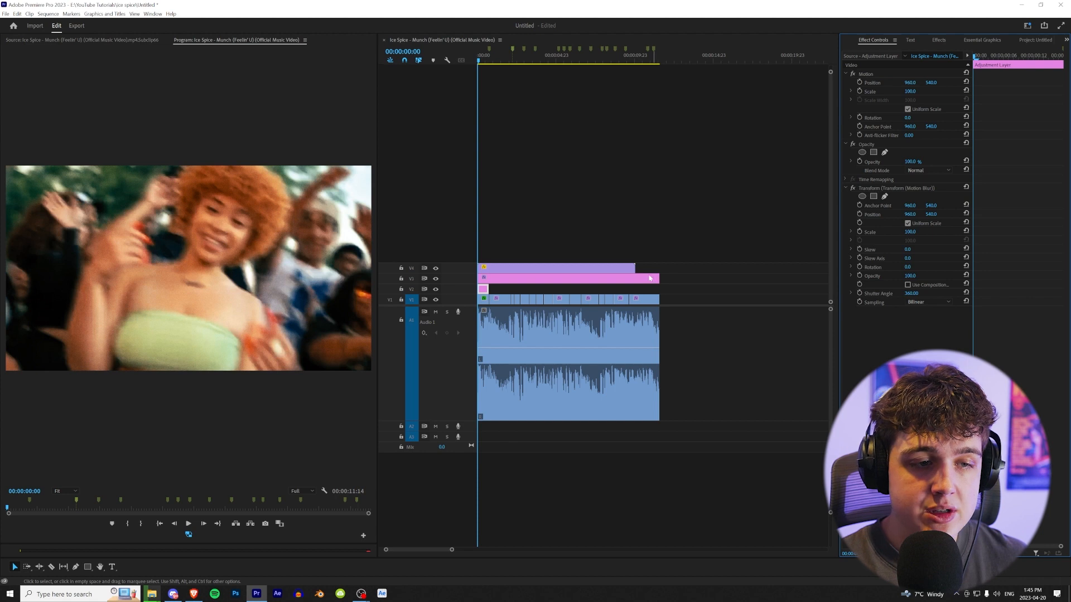
Step: Start position and scale keyframes in the Transform effect at 00:00:00:00 on the first V2 adjustment layer
{"action": "left_click", "coordinate": [503, 142]}
{"action": "key", "text": "space"}
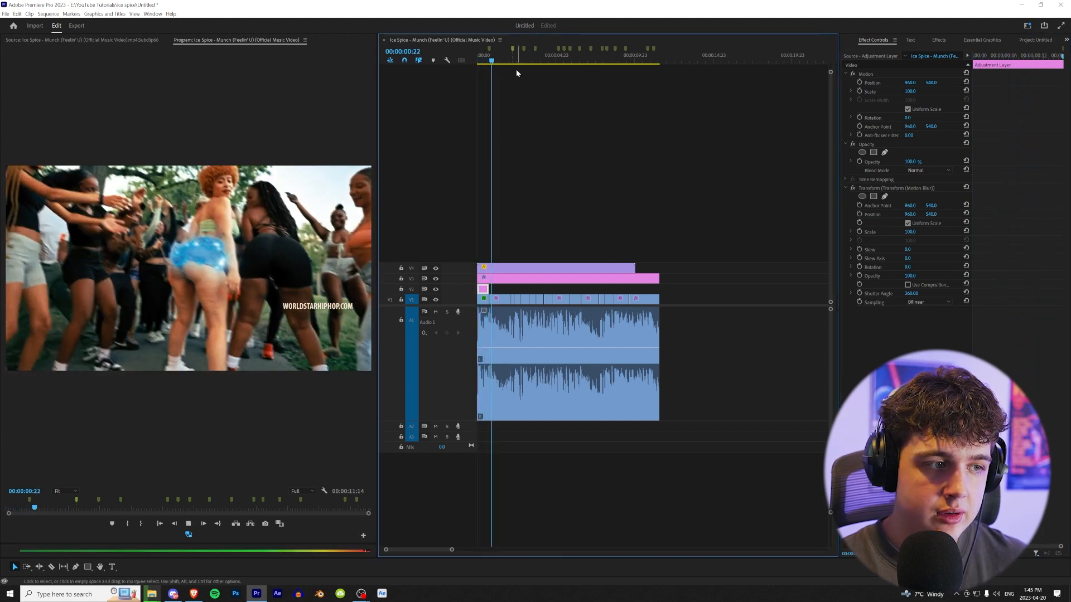
{"action": "key", "text": "space"}
{"action": "left_click", "coordinate": [862, 232]}
{"action": "left_click", "coordinate": [862, 214]}
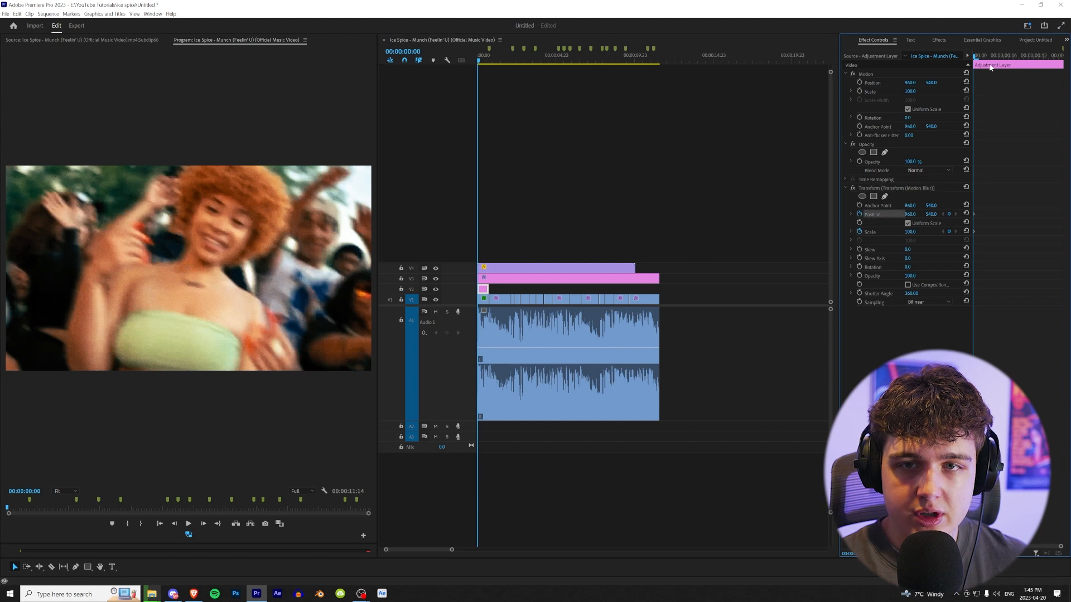
Step: Duplicate the V2 adjustment layer for the second shot, extending the original to its cut and the copy across the second shot
{"action": "key", "text": "space"}
{"action": "key", "text": "space"}
{"action": "left_click_drag", "start_coordinate": [483, 288], "coordinate": [497, 288], "text": "alt"}
{"action": "scroll", "coordinate": [494, 296], "scroll_direction": "up", "scroll_amount": 4}
{"action": "scroll", "coordinate": [497, 297], "scroll_direction": "up", "scroll_amount": 2}
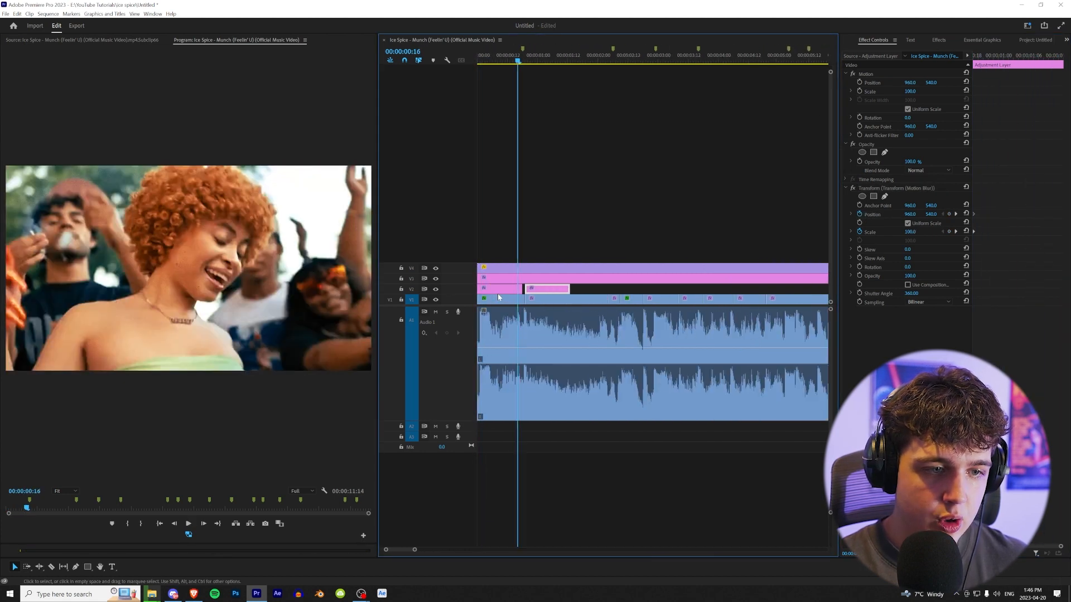
{"action": "left_click_drag", "start_coordinate": [521, 289], "coordinate": [525, 289]}
{"action": "key", "text": "space"}
{"action": "key", "text": "space"}
{"action": "left_click", "coordinate": [500, 56]}
{"action": "left_click_drag", "start_coordinate": [569, 289], "coordinate": [606, 289]}
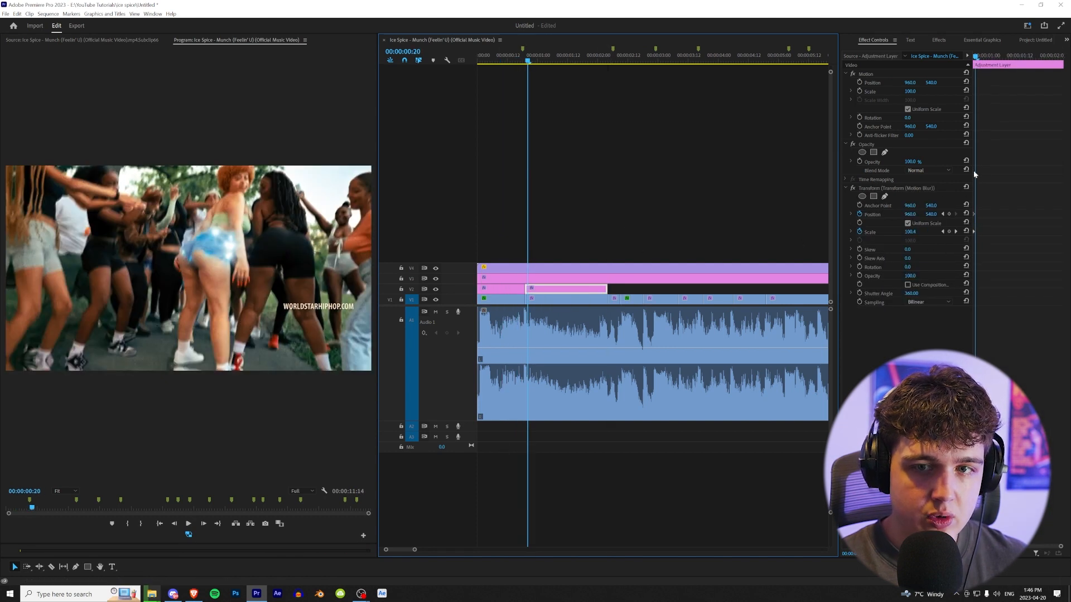
Step: Increase the second V2 adjustment layer's Transform scale at 00:00:02:01 and play back the zoom
{"action": "left_click_drag", "start_coordinate": [974, 55], "coordinate": [1055, 58]}
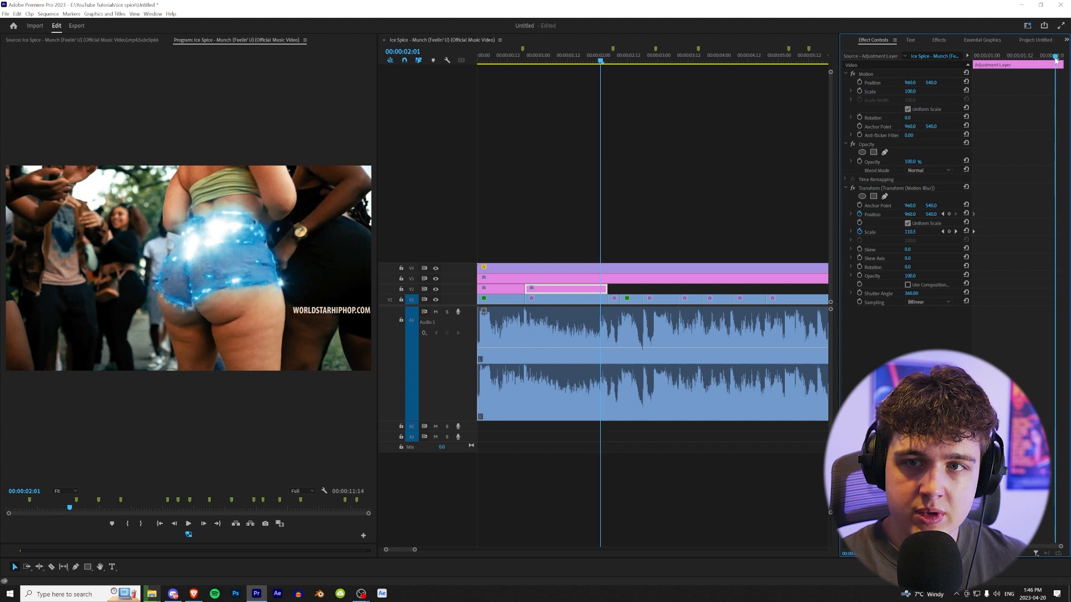
{"action": "left_click_drag", "start_coordinate": [912, 236], "coordinate": [932, 233]}
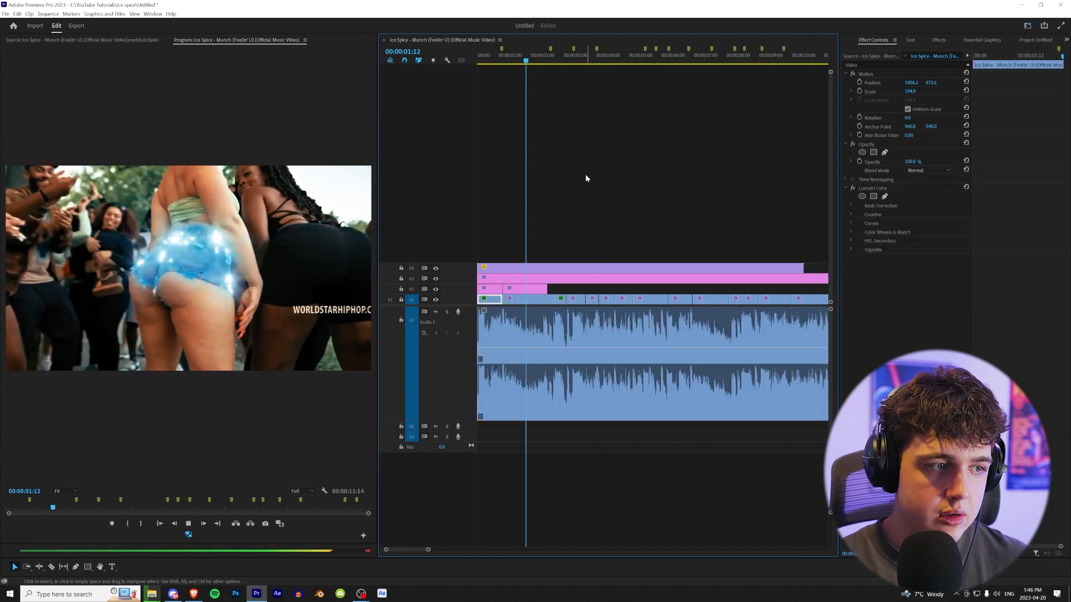
{"action": "key", "text": "space"}
Step: Duplicate the V2 adjustment layer over the third shot and trim the copy to end at 00:00:02:16
{"action": "left_click", "coordinate": [548, 60]}
{"action": "left_click_drag", "start_coordinate": [548, 60], "coordinate": [564, 60]}
{"action": "left_click_drag", "start_coordinate": [522, 283], "coordinate": [570, 289]}
{"action": "left_click", "coordinate": [1045, 209]}
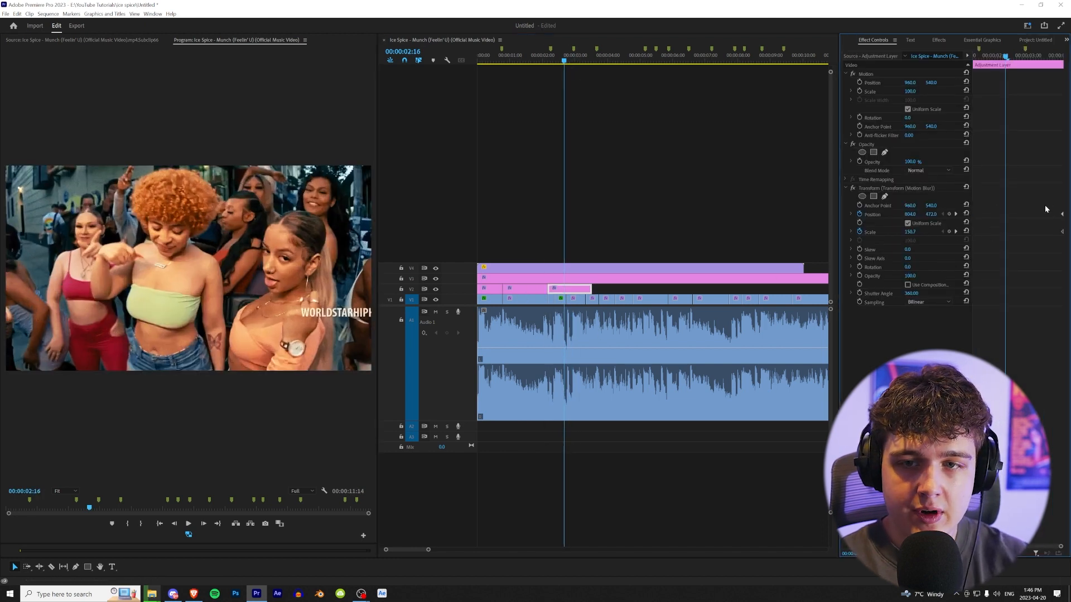
{"action": "key", "text": "Delete"}
{"action": "left_click_drag", "start_coordinate": [590, 288], "coordinate": [578, 287]}
{"action": "left_click_drag", "start_coordinate": [565, 64], "coordinate": [564, 61]}
{"action": "left_click_drag", "start_coordinate": [583, 289], "coordinate": [565, 289]}
Step: Set the third V2 adjustment layer's Transform scale to 120 at 00:00:02:04, select its closing keyframes and preview the zoom
{"action": "left_click", "coordinate": [976, 118]}
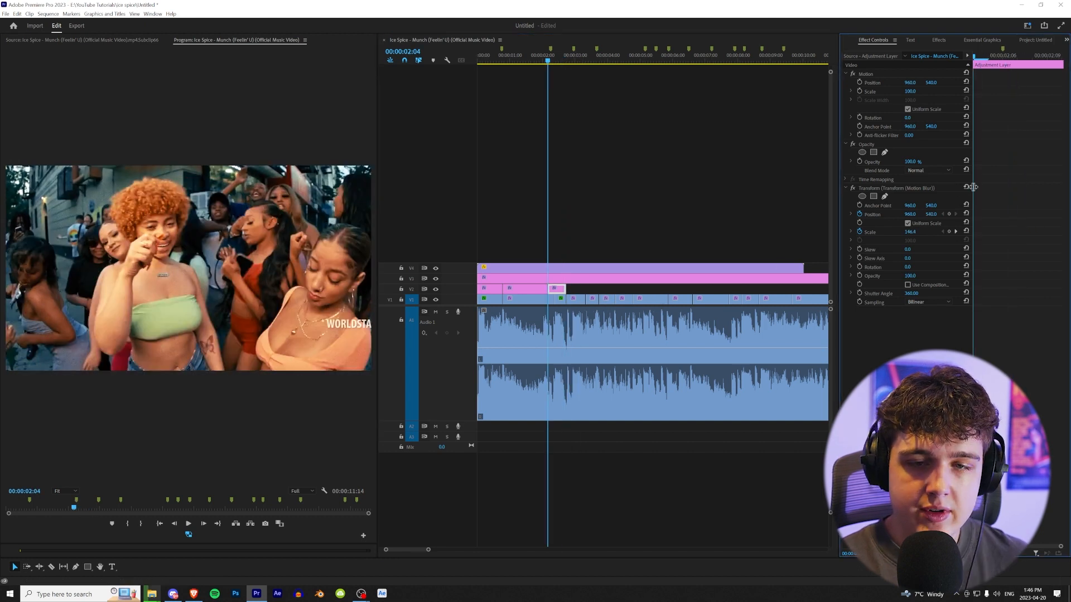
{"action": "left_click", "coordinate": [965, 231]}
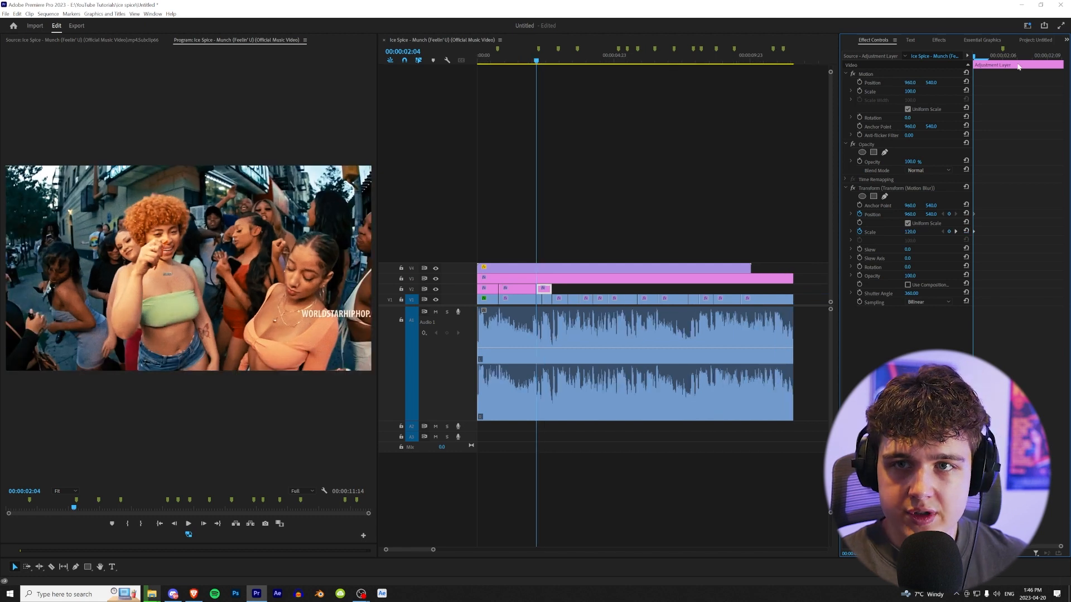
{"action": "left_click", "coordinate": [1017, 65]}
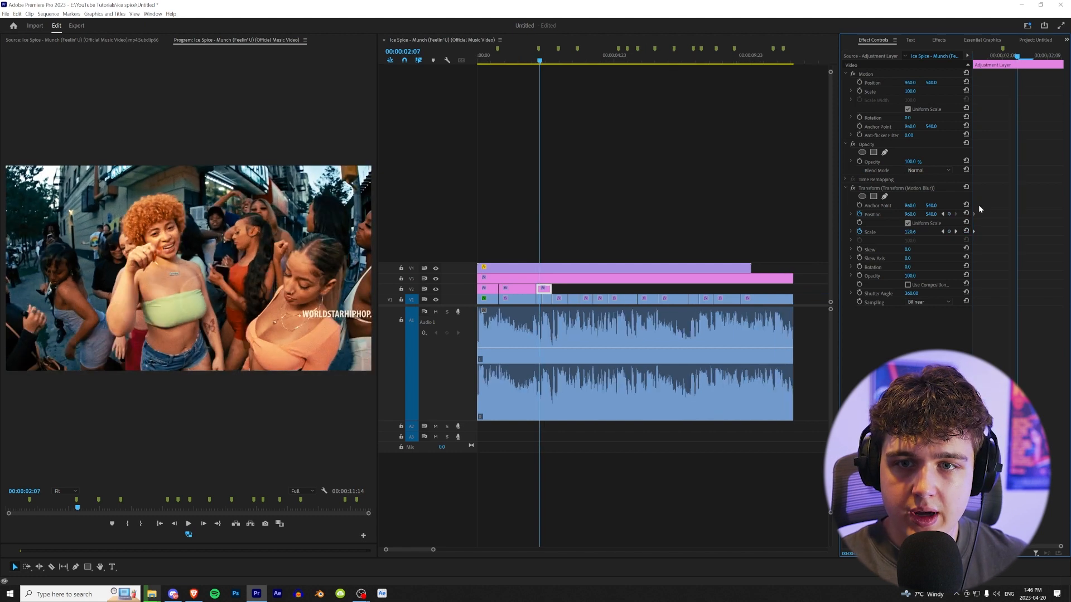
{"action": "left_click", "coordinate": [539, 62]}
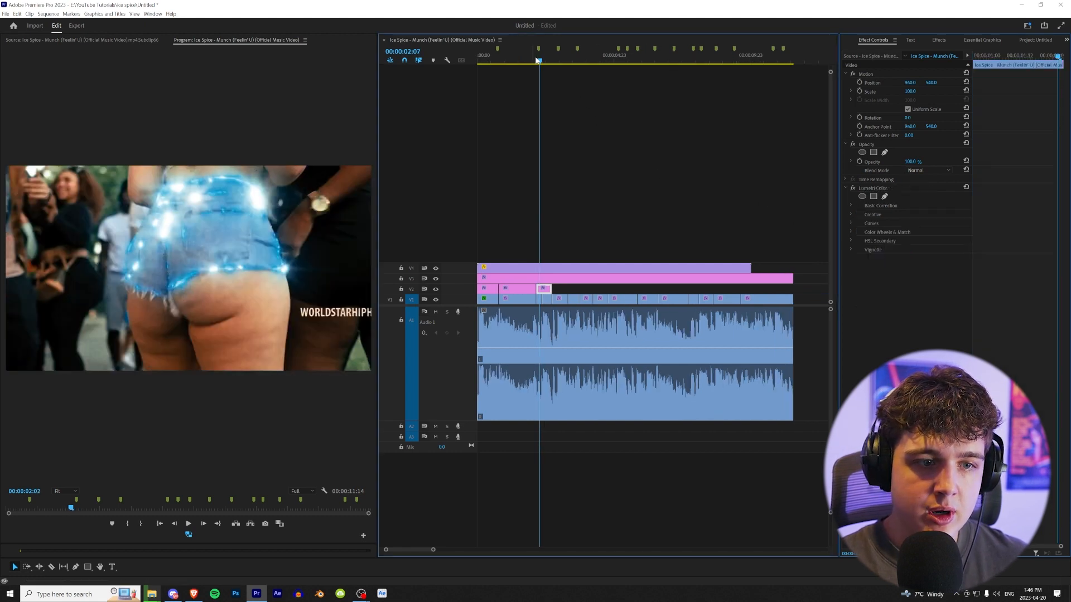
{"action": "left_click_drag", "start_coordinate": [539, 61], "coordinate": [537, 67]}
{"action": "left_click", "coordinate": [543, 289]}
{"action": "left_click_drag", "start_coordinate": [999, 183], "coordinate": [1062, 233]}
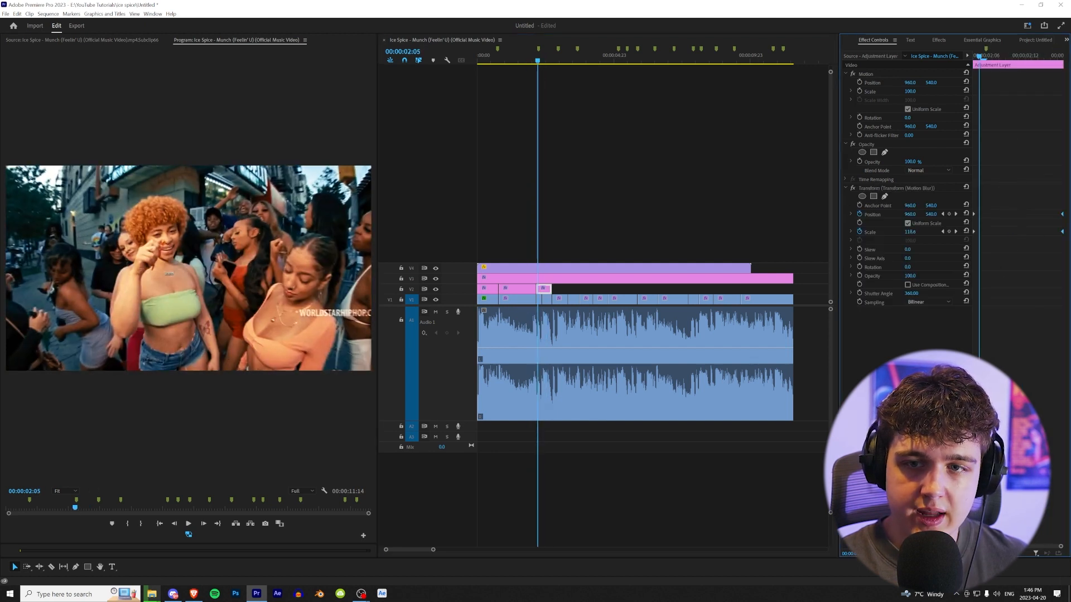
{"action": "left_click", "coordinate": [518, 55]}
{"action": "key", "text": "space"}
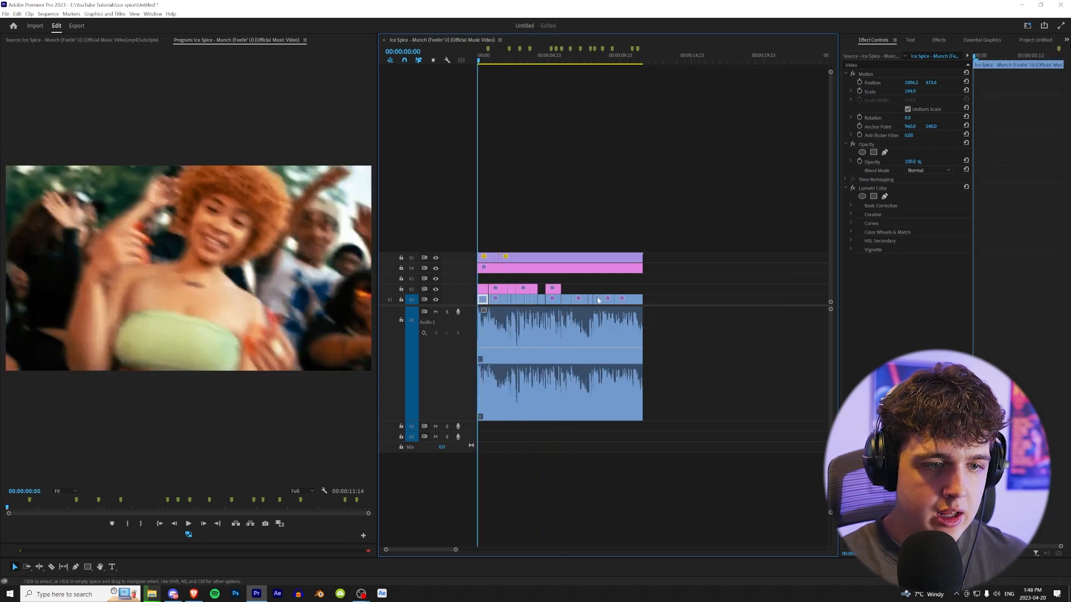
Step: Move the row of V2 adjustment layers up to V3, leaving V2 free
{"action": "mouse_move", "coordinate": [490, 279]}
{"action": "left_mouse_down"}
{"action": "mouse_move", "coordinate": [583, 289]}
{"action": "mouse_move", "coordinate": [488, 279]}
{"action": "left_mouse_up"}
{"action": "left_click", "coordinate": [534, 206]}
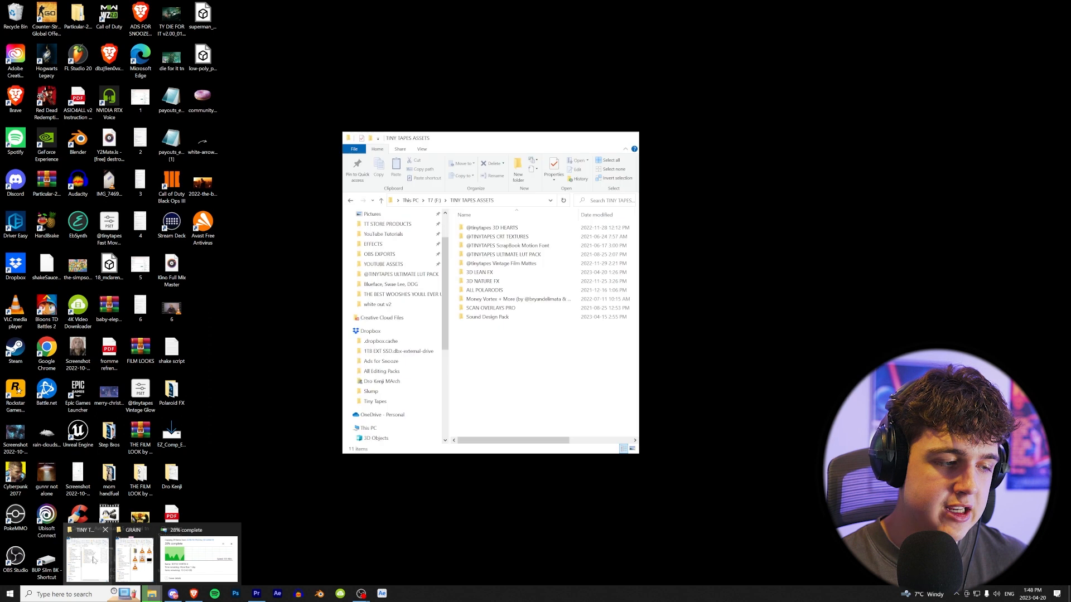
Step: Import all five USD folders of the Money Vortex + More pack from TINY TAPES ASSETS into the project
{"action": "left_click", "coordinate": [83, 555]}
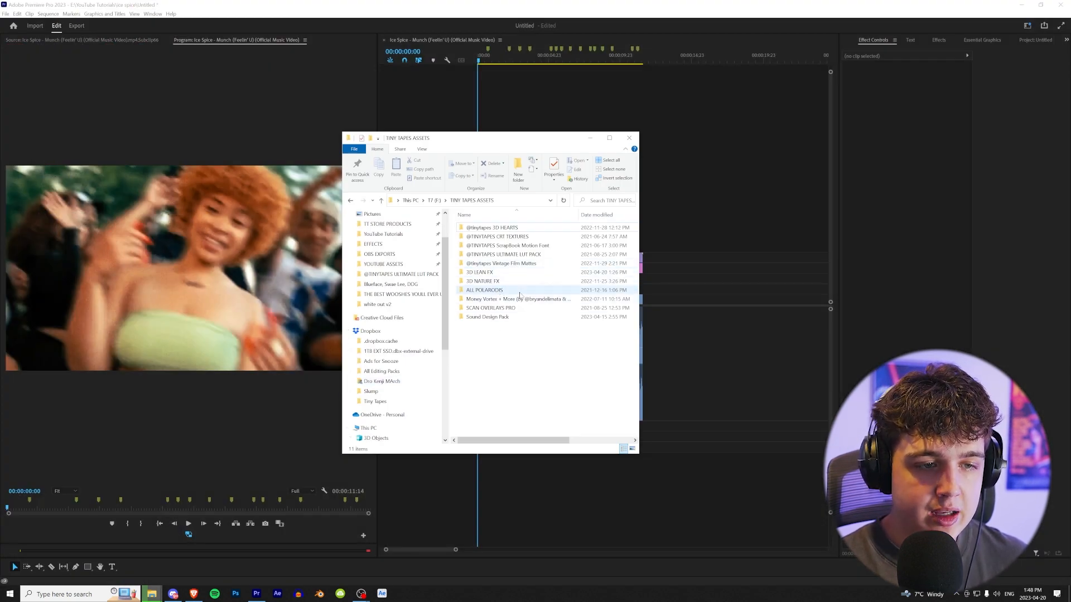
{"action": "double_click", "coordinate": [490, 299]}
{"action": "double_click", "coordinate": [486, 245]}
{"action": "left_click_drag", "start_coordinate": [478, 296], "coordinate": [552, 213]}
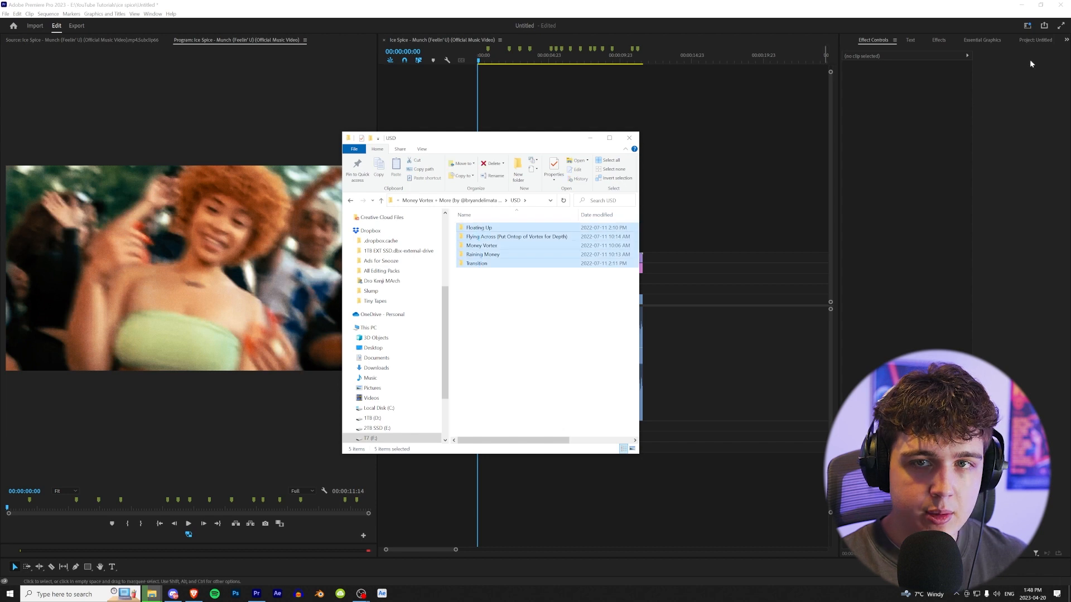
{"action": "left_click", "coordinate": [1064, 40]}
{"action": "left_click", "coordinate": [906, 96]}
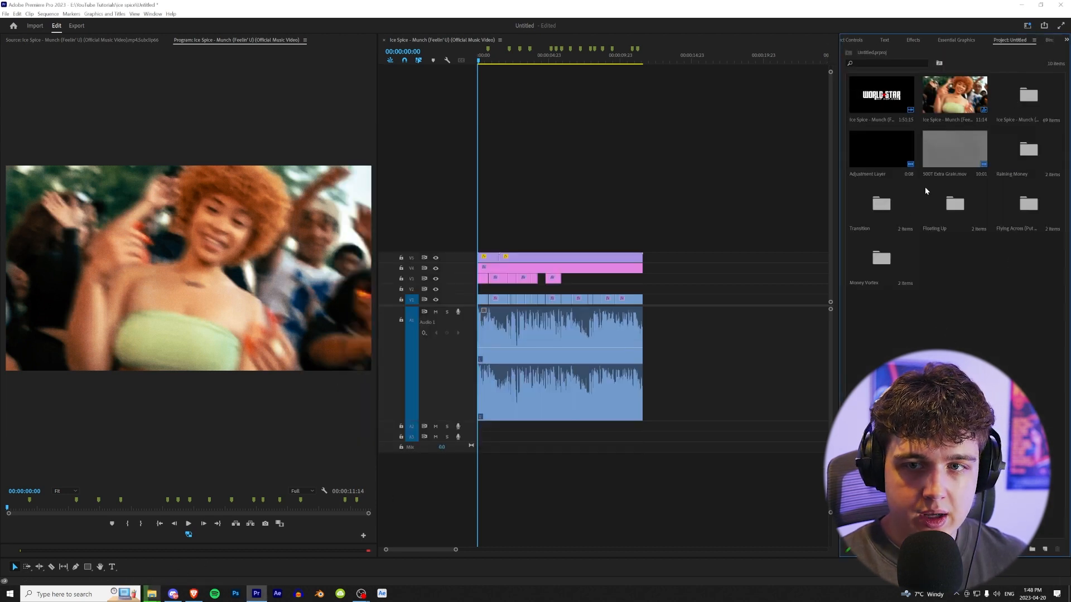
Step: Place the 100 USD Flying Across Left clip from the Flying Across bin on V2 and trim it to the first shot
{"action": "double_click", "coordinate": [1032, 204]}
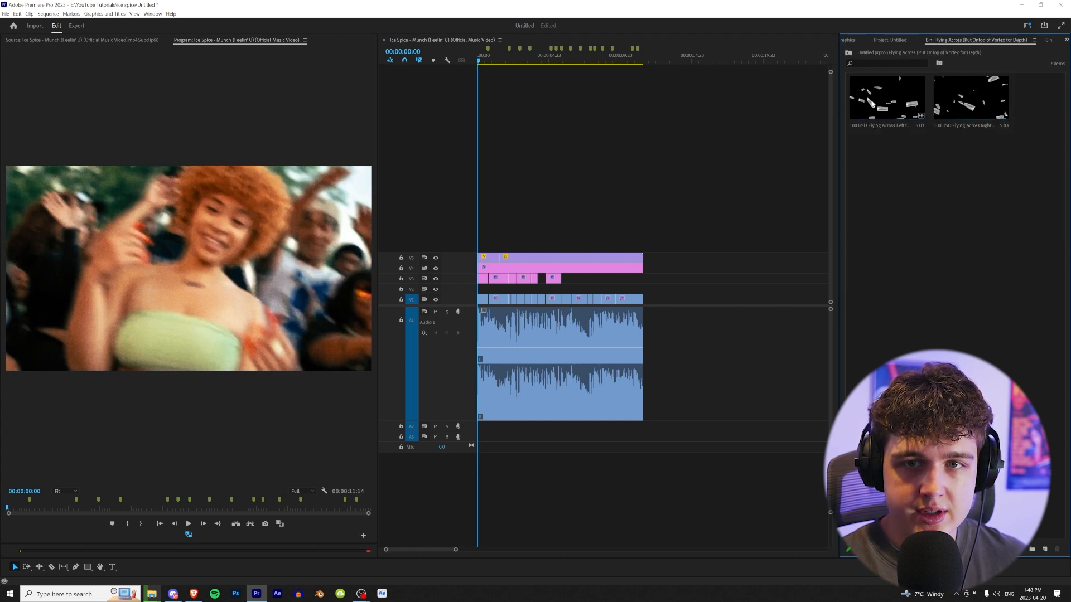
{"action": "left_click_drag", "start_coordinate": [887, 97], "coordinate": [480, 288]}
{"action": "left_click_drag", "start_coordinate": [547, 289], "coordinate": [488, 289]}
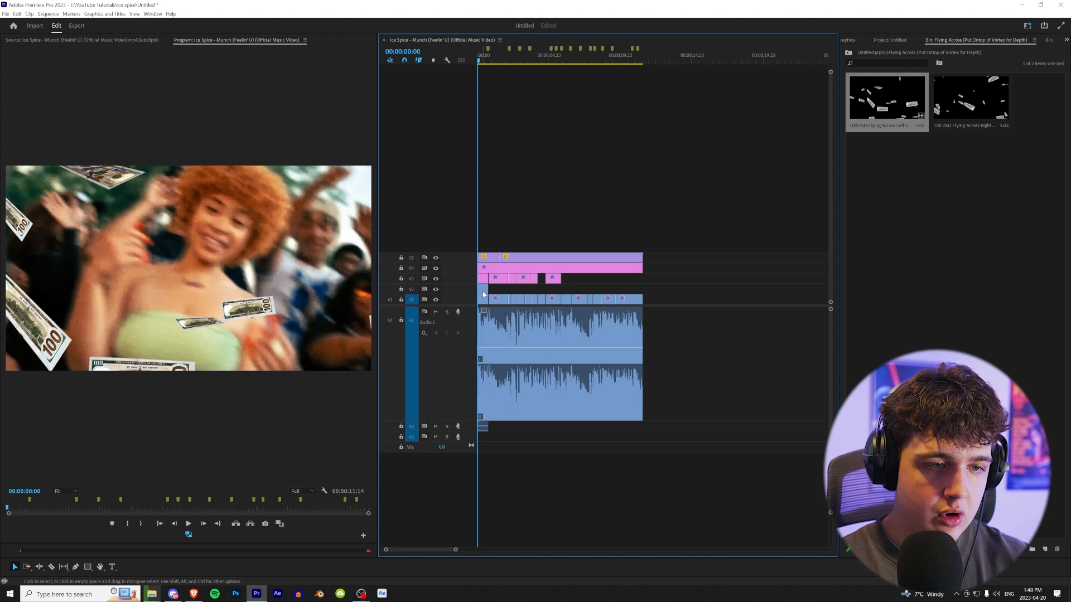
{"action": "left_click", "coordinate": [1066, 39]}
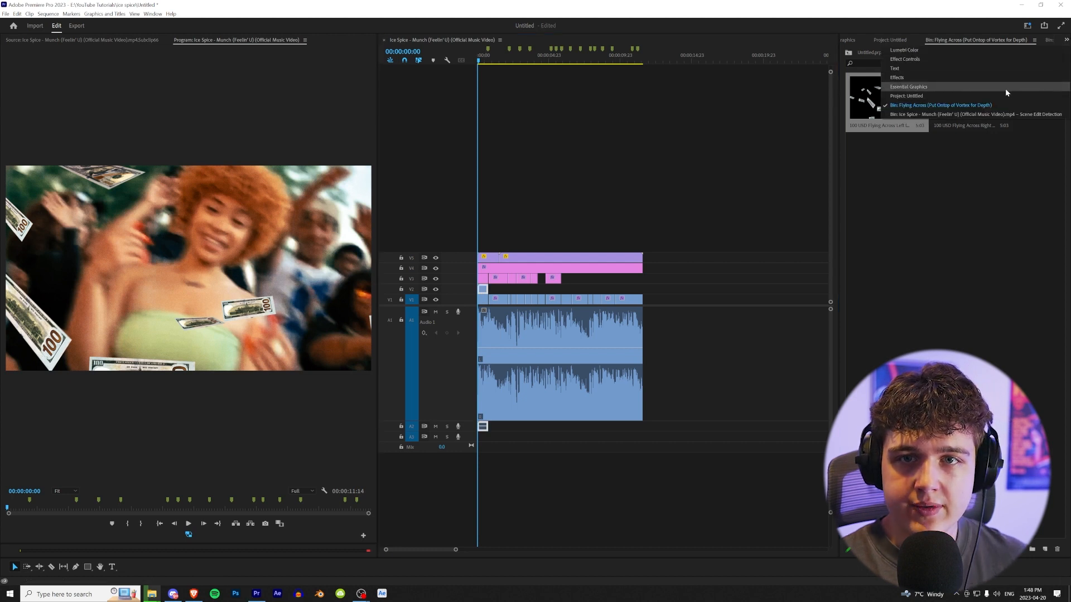
Step: Set the first-shot money overlay's scale to 247 and scrub ahead to about 00:00:00:13 to check it
{"action": "left_click", "coordinate": [991, 65]}
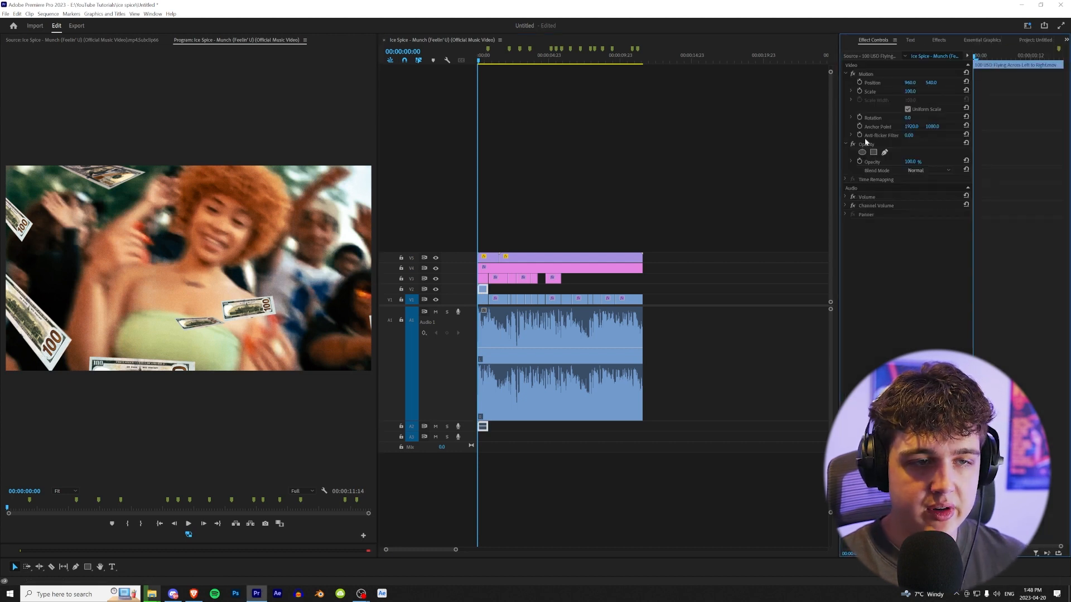
{"action": "left_click_drag", "start_coordinate": [911, 90], "coordinate": [789, 102]}
{"action": "left_click_drag", "start_coordinate": [483, 65], "coordinate": [486, 62]}
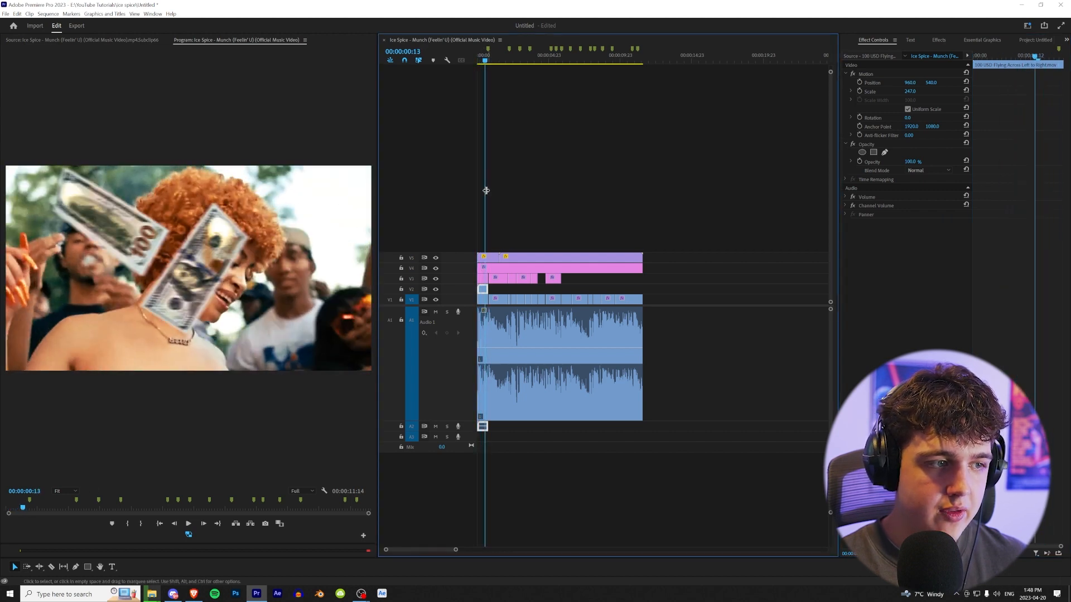
Step: Grade the money overlay in Lumetri Color with more contrast, a warmer temperature, slightly green tint, raised highlights and lowered shadows
{"action": "left_click", "coordinate": [1064, 40]}
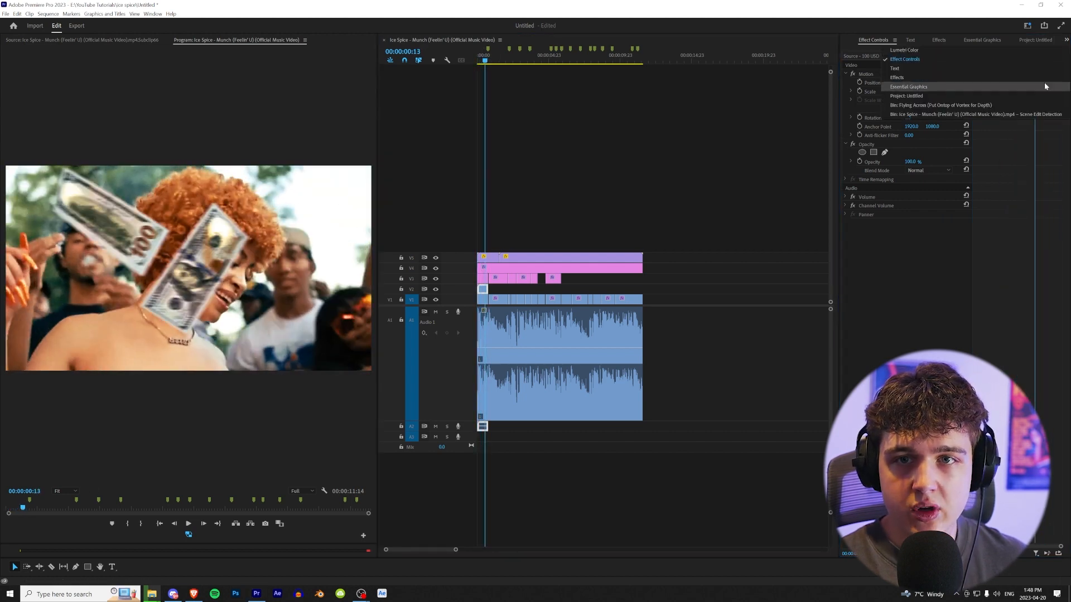
{"action": "left_click", "coordinate": [907, 52]}
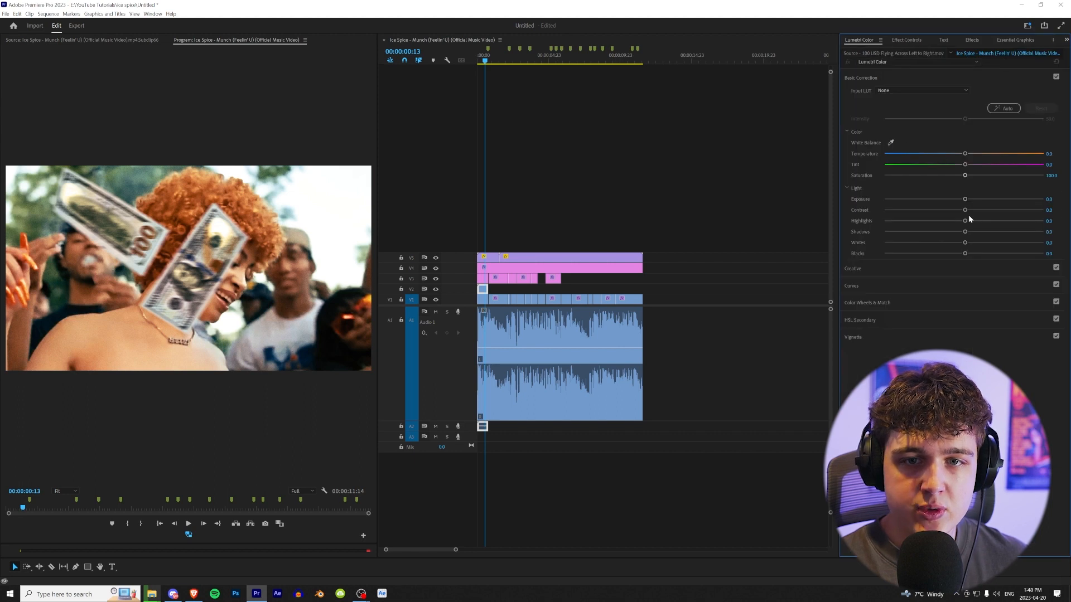
{"action": "left_click_drag", "start_coordinate": [967, 210], "coordinate": [991, 208]}
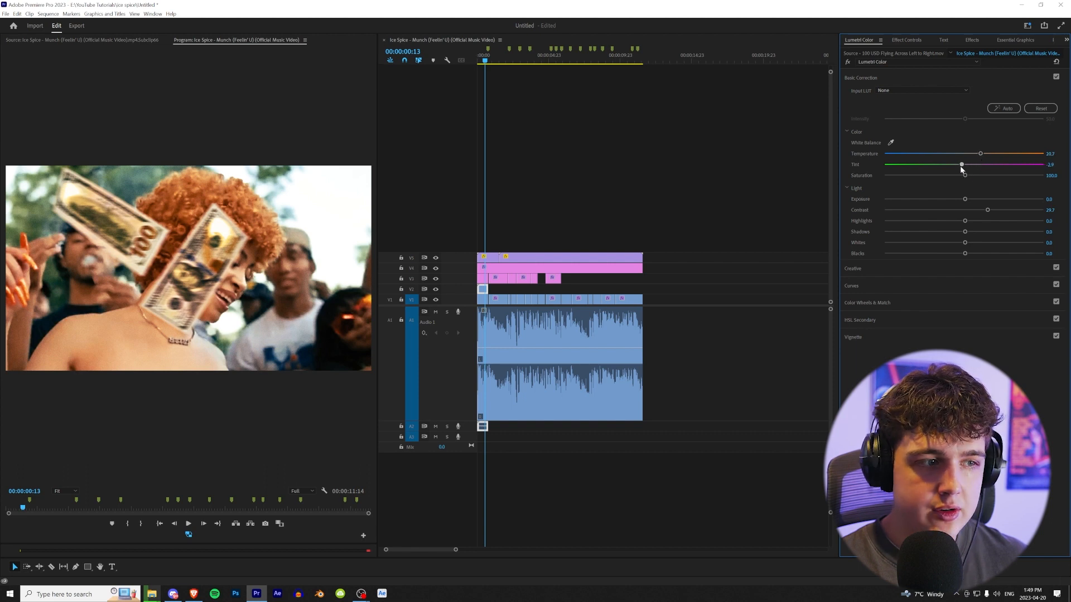
{"action": "mouse_move", "coordinate": [988, 222]}
{"action": "left_mouse_down"}
{"action": "mouse_move", "coordinate": [906, 239]}
{"action": "mouse_move", "coordinate": [982, 223]}
{"action": "left_mouse_up"}
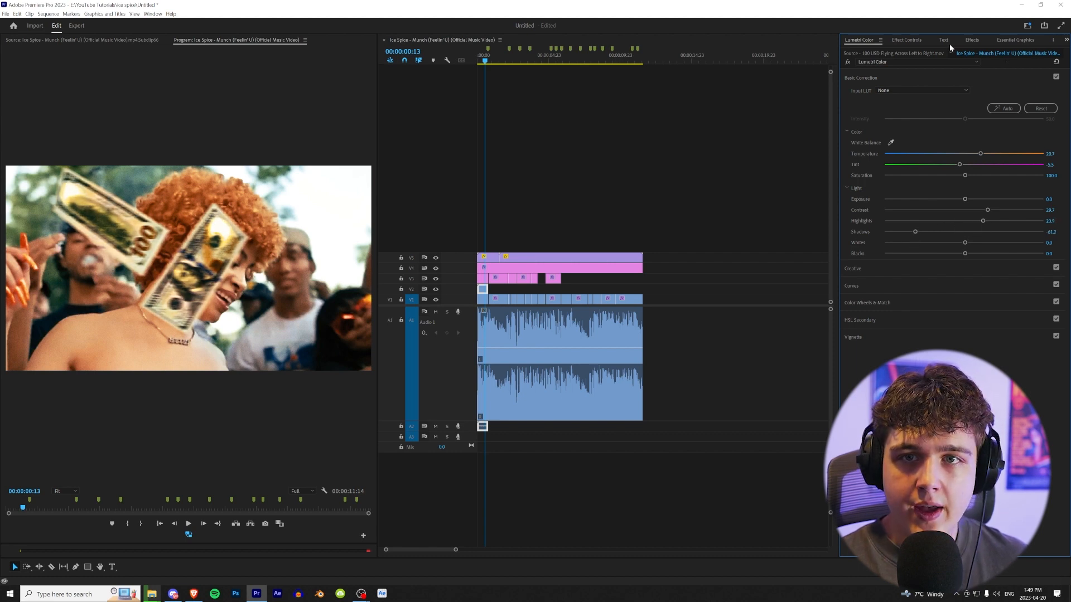
Step: Apply Gaussian Blur to the money overlay with a blurriness of 6.2 and preview the first shot
{"action": "left_click", "coordinate": [968, 41]}
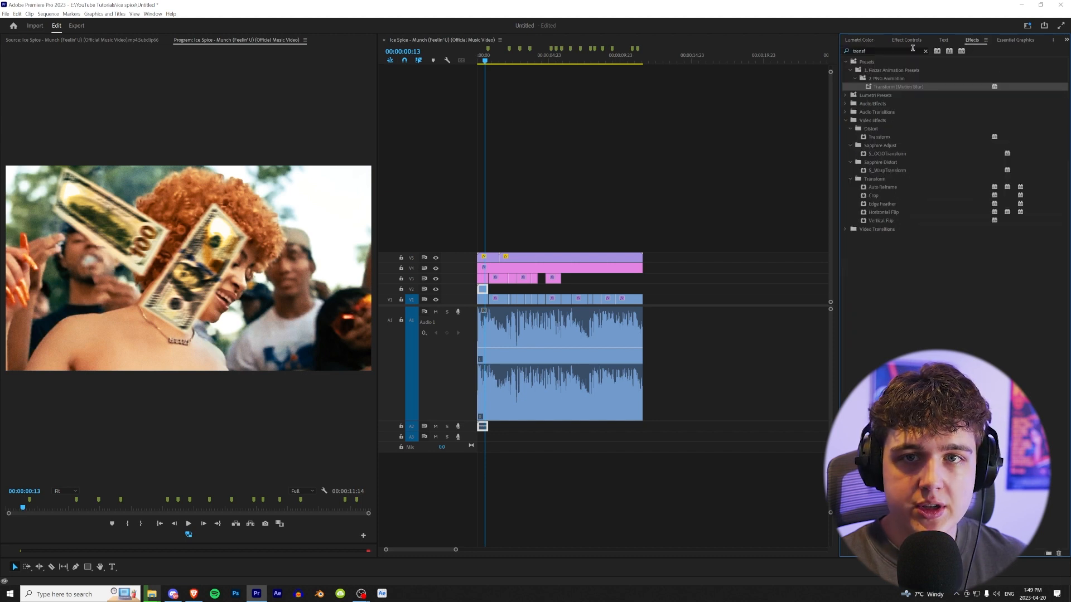
{"action": "type", "text": "blur"}
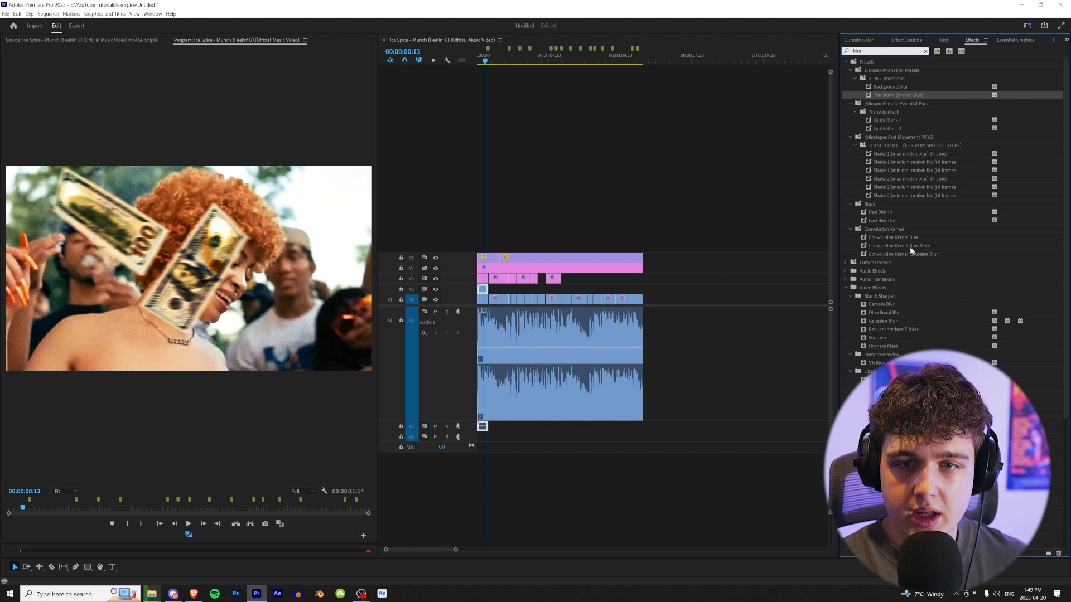
{"action": "left_click_drag", "start_coordinate": [895, 320], "coordinate": [498, 292]}
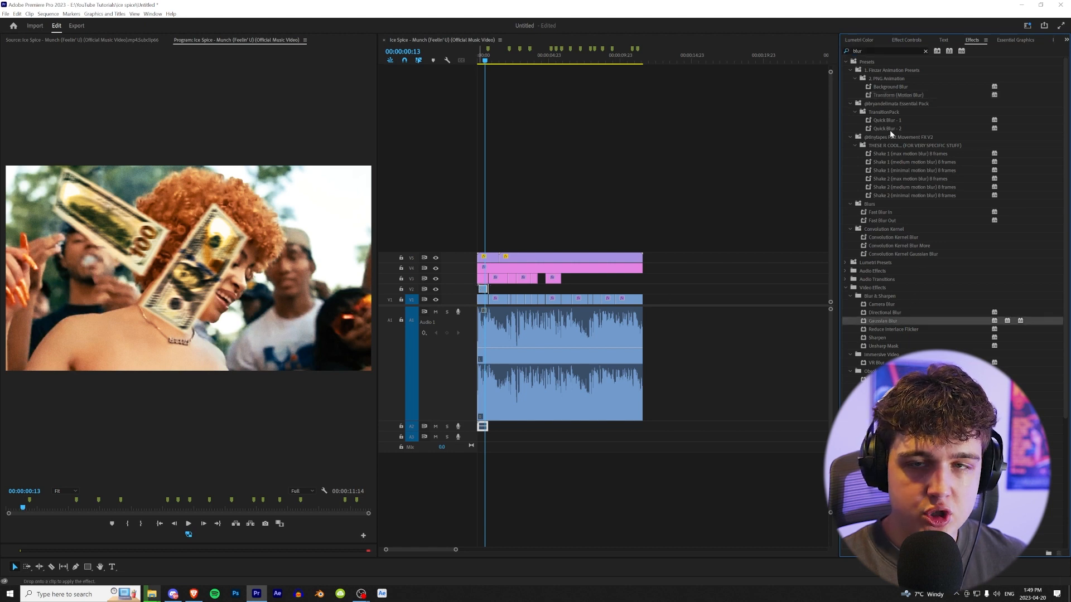
{"action": "left_click", "coordinate": [906, 39]}
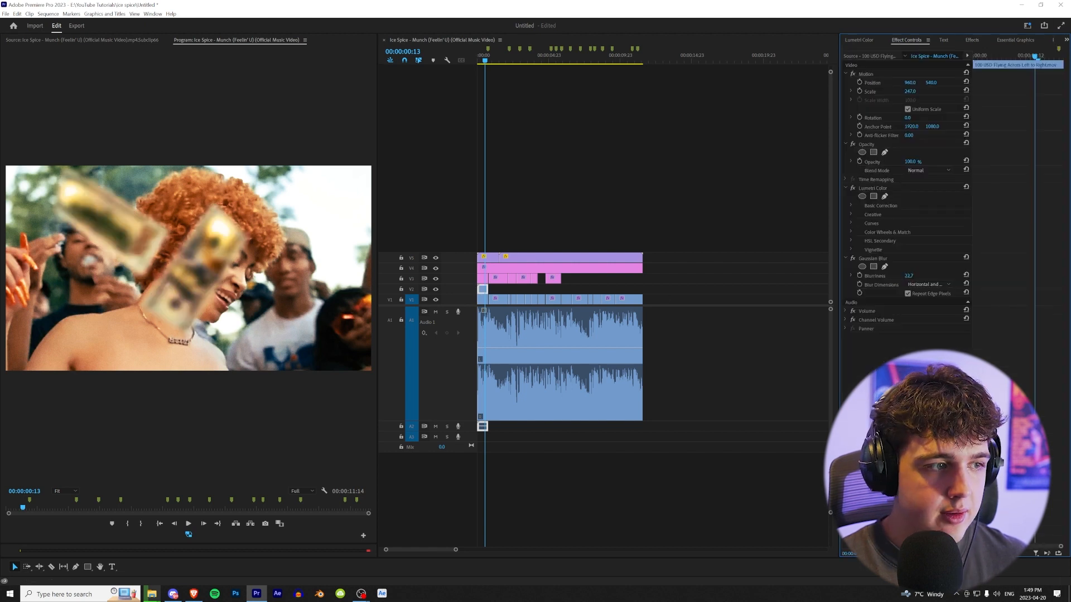
{"action": "key", "text": "space"}
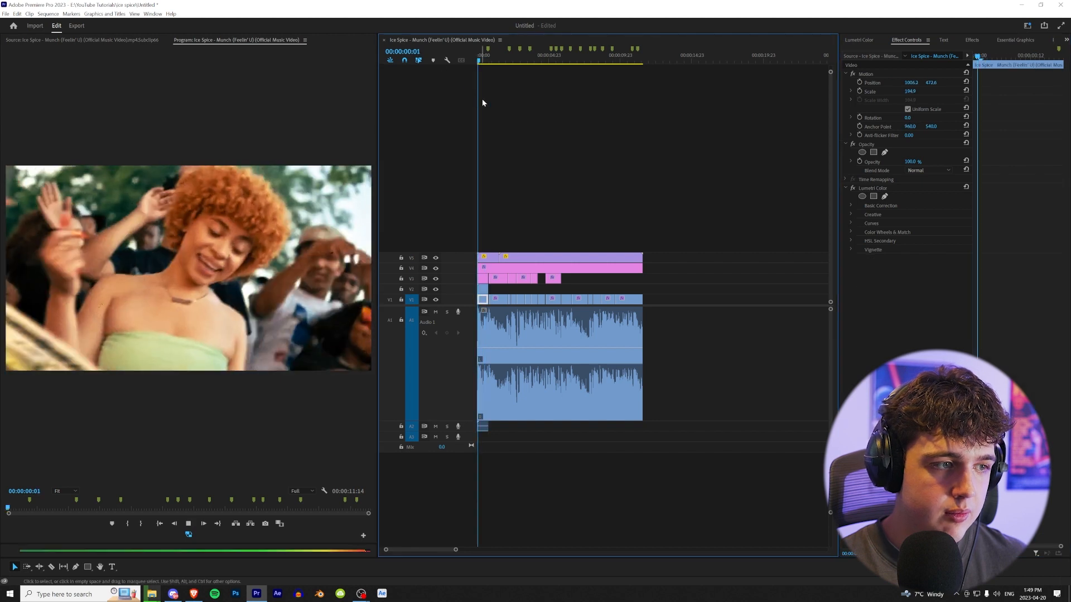
{"action": "left_click", "coordinate": [477, 56]}
Step: Duplicate the money overlay onto V2 above the second shot, set its scale to 130, trim it to the shot and preview
{"action": "left_click_drag", "start_coordinate": [483, 289], "coordinate": [508, 289], "text": "alt"}
{"action": "key", "text": "space"}
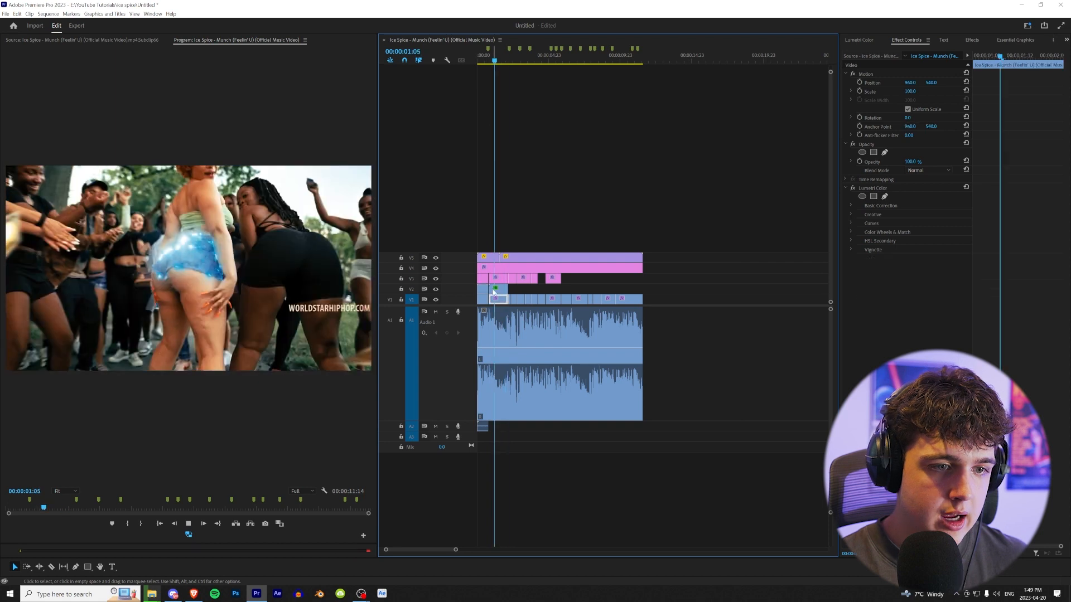
{"action": "left_click", "coordinate": [494, 288]}
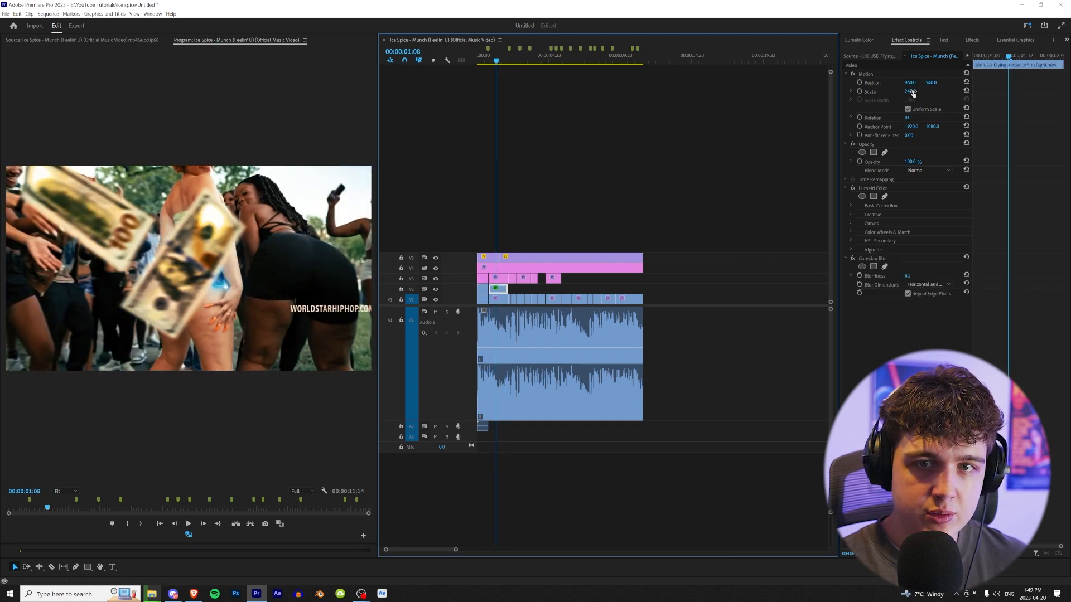
{"action": "left_click_drag", "start_coordinate": [910, 91], "coordinate": [916, 91]}
{"action": "left_click", "coordinate": [493, 289]}
{"action": "left_click_drag", "start_coordinate": [507, 289], "coordinate": [508, 289]}
{"action": "key", "text": "space"}
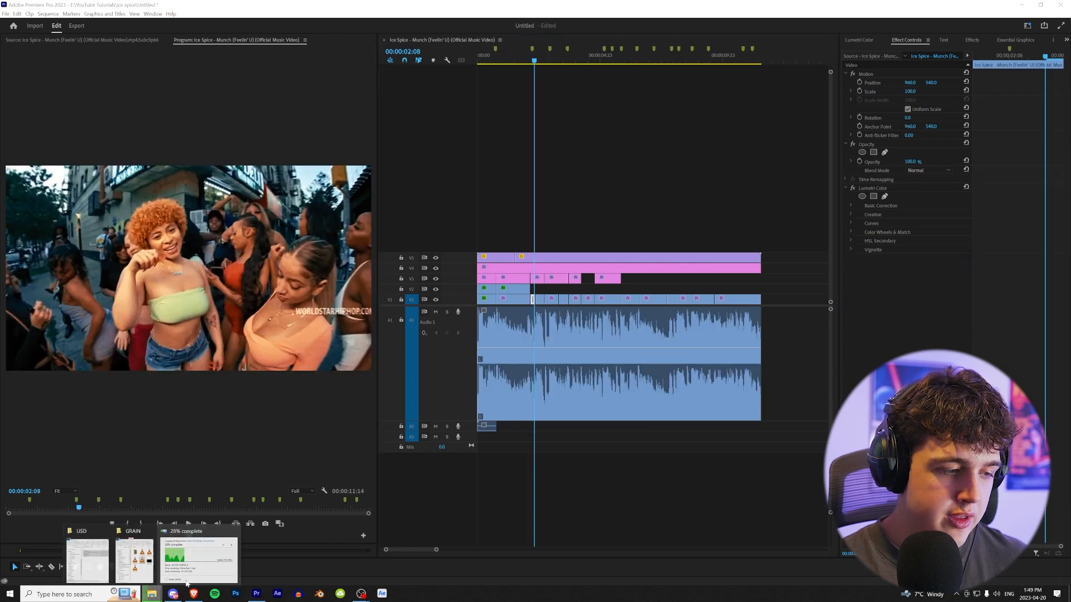
Step: Place the fifth 100 USD Money Vortex clip from the Left to Right bin on V2 above the third shot
{"action": "left_click", "coordinate": [1065, 39]}
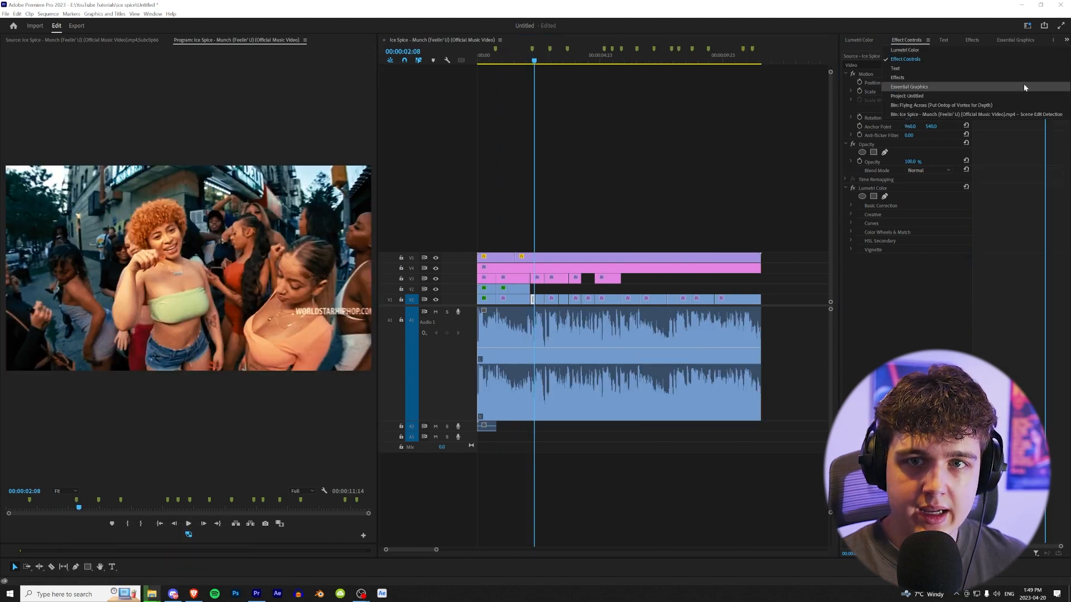
{"action": "left_click", "coordinate": [995, 96]}
{"action": "left_click", "coordinate": [888, 262]}
{"action": "double_click", "coordinate": [887, 262]}
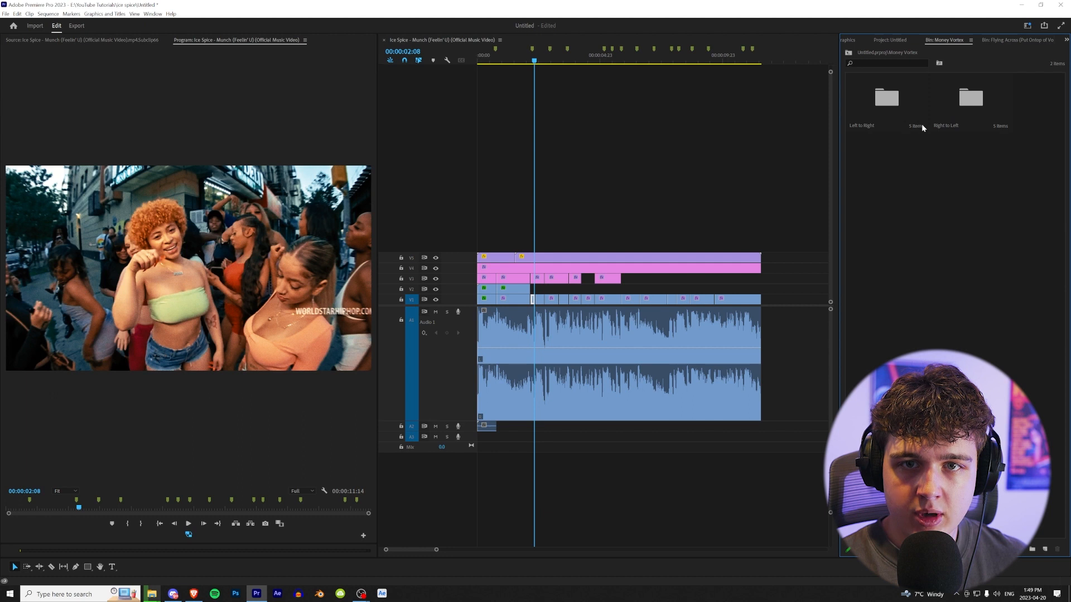
{"action": "left_click_drag", "start_coordinate": [502, 65], "coordinate": [508, 62]}
{"action": "double_click", "coordinate": [877, 105]}
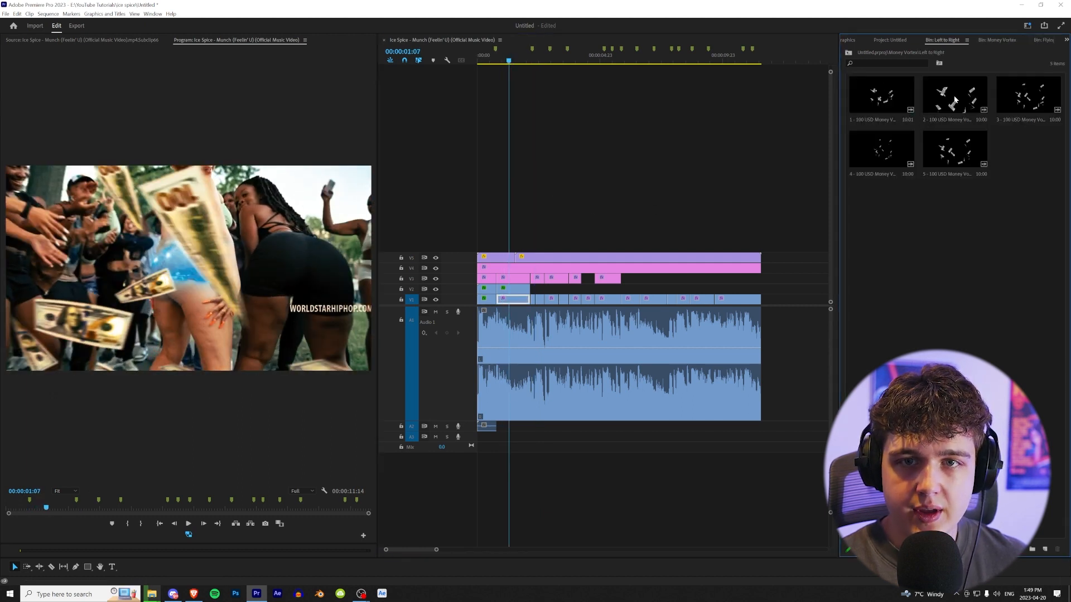
{"action": "left_click_drag", "start_coordinate": [948, 156], "coordinate": [566, 281]}
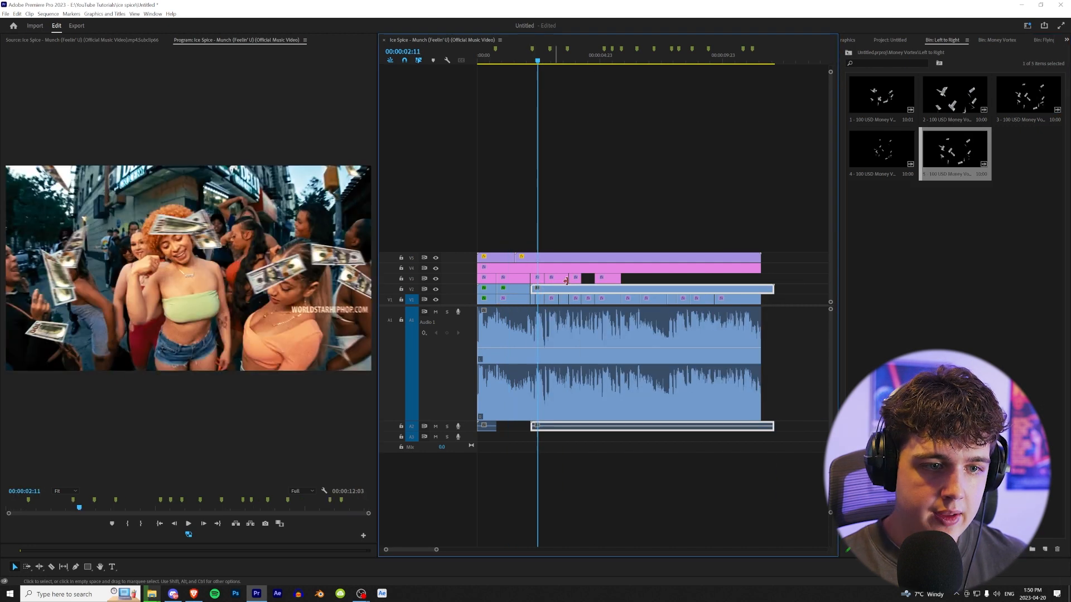
Step: Scale down the Money Vortex overlay and reposition it in the frame of the third shot
{"action": "left_click", "coordinate": [1067, 39]}
{"action": "left_click", "coordinate": [903, 79]}
{"action": "left_click_drag", "start_coordinate": [908, 91], "coordinate": [902, 91]}
{"action": "left_click_drag", "start_coordinate": [321, 239], "coordinate": [302, 248]}
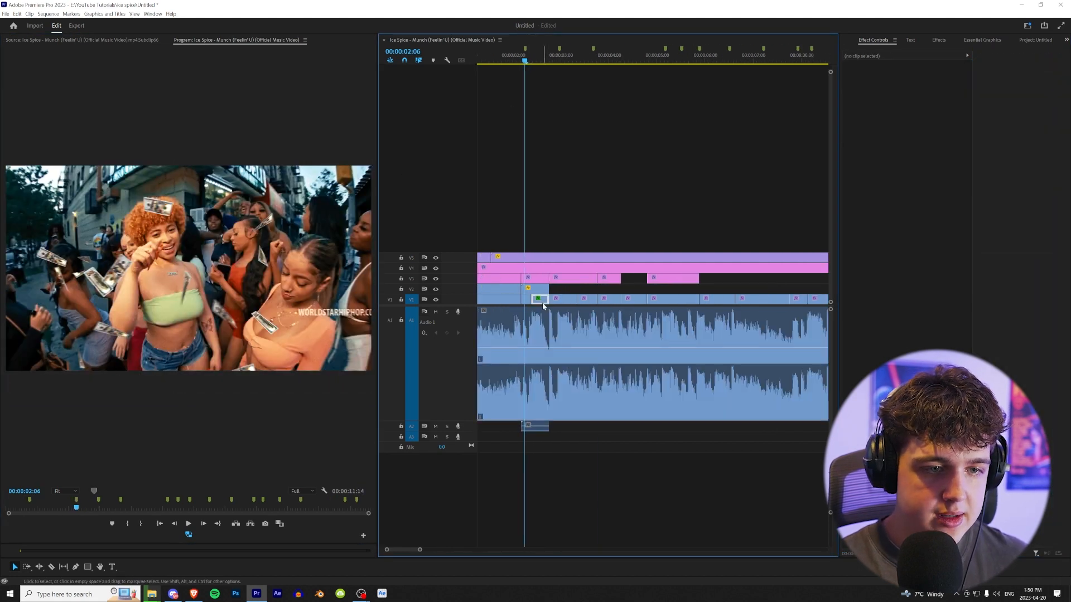
Step: Check the speed of the V1 clip beneath, change the second vortex piece's speed and extend it to the shot's end
{"action": "right_click", "coordinate": [542, 303]}
{"action": "left_click", "coordinate": [575, 435]}
{"action": "left_click", "coordinate": [562, 341]}
{"action": "right_click", "coordinate": [539, 292]}
{"action": "left_click", "coordinate": [588, 387]}
{"action": "key", "text": "Return"}
{"action": "left_click_drag", "start_coordinate": [537, 289], "coordinate": [549, 290]}
Step: Paste the Lumetri Color and Gaussian Blur attributes from the second-shot overlay onto both vortex pieces and preview the result
{"action": "scroll", "coordinate": [543, 325], "scroll_direction": "down", "scroll_amount": 2}
{"action": "left_click", "coordinate": [508, 292]}
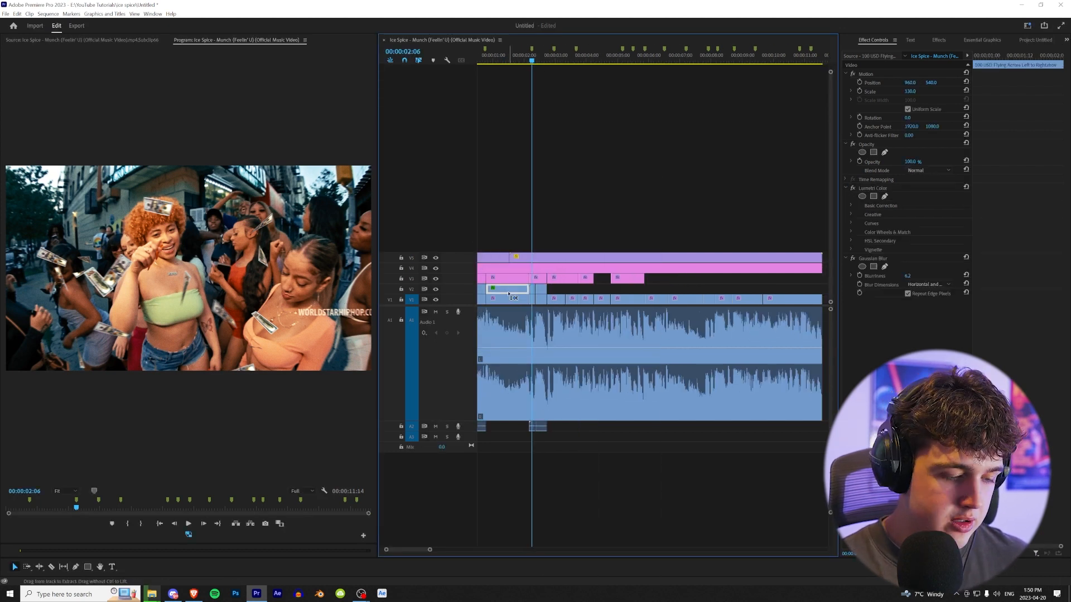
{"action": "key", "text": "ctrl+alt+v"}
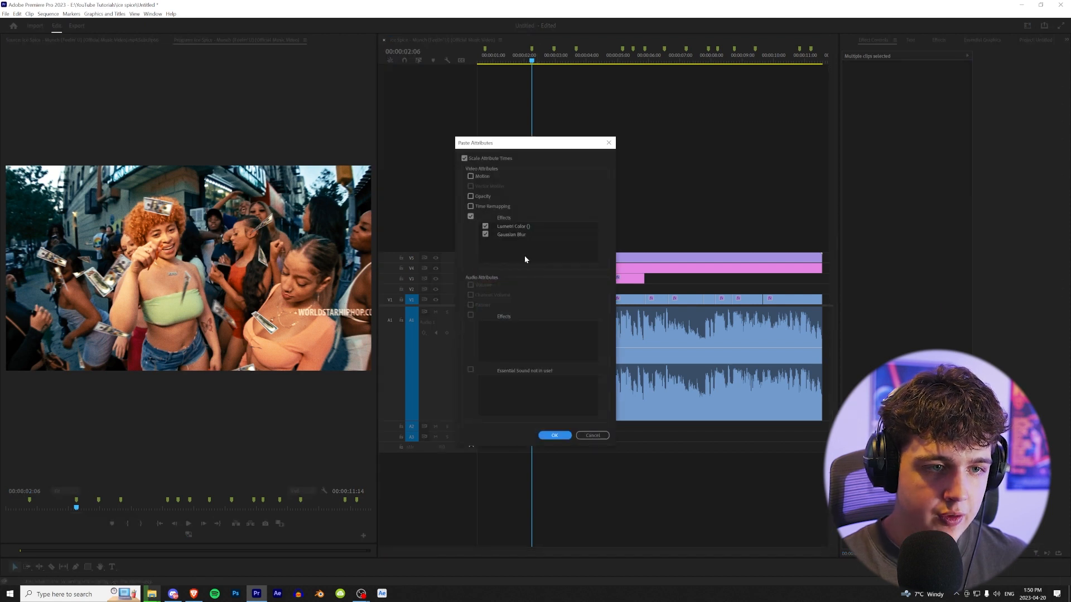
{"action": "left_click", "coordinate": [548, 435]}
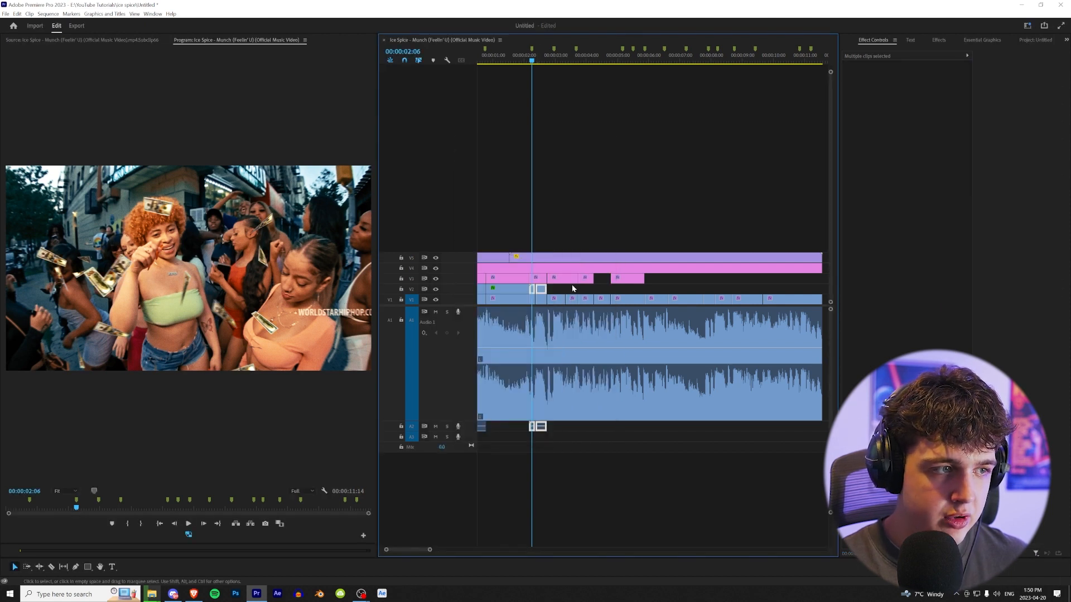
{"action": "left_click", "coordinate": [524, 57]}
{"action": "key", "text": "space"}
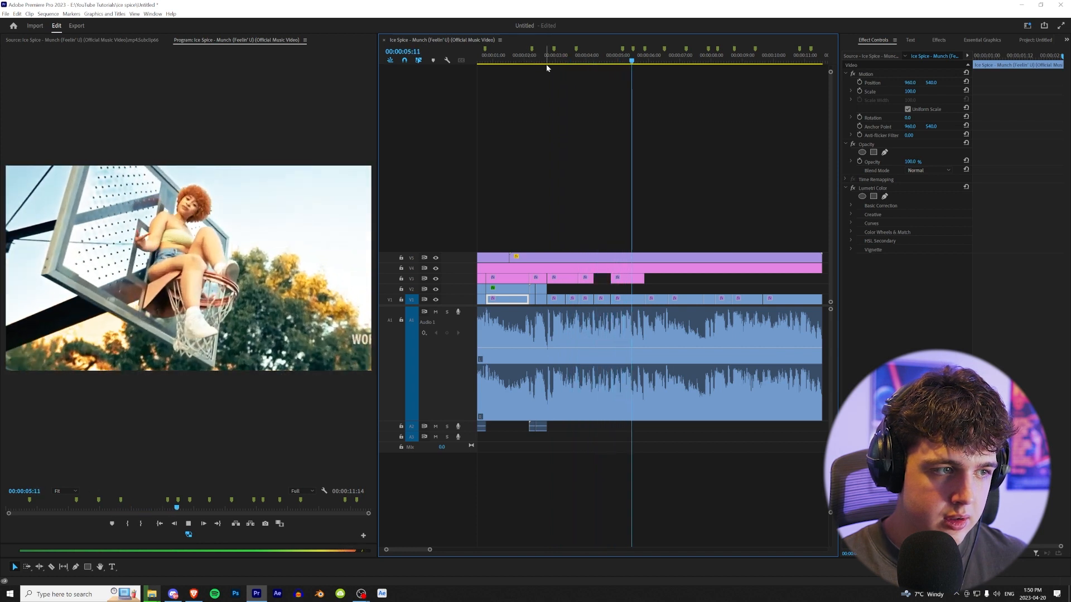
{"action": "key", "text": "space"}
Step: Copy the second-shot money overlay onto V2 above the shot near 00:00:06:00 and preview it
{"action": "left_click_drag", "start_coordinate": [504, 288], "coordinate": [663, 294]}
{"action": "left_click", "coordinate": [648, 59]}
{"action": "key", "text": "space"}
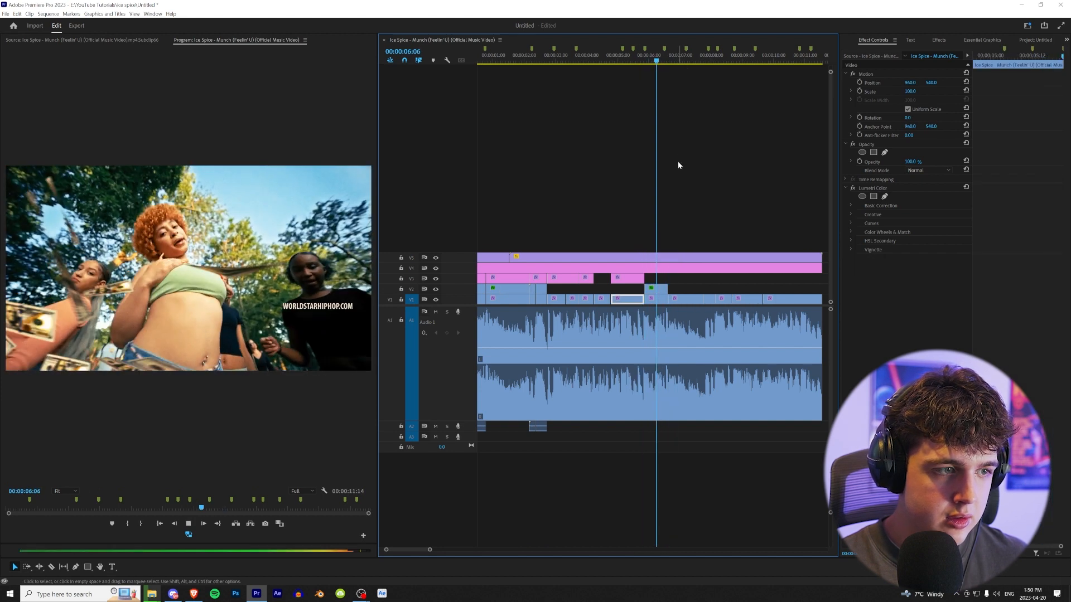
{"action": "left_click", "coordinate": [654, 60]}
{"action": "left_click_drag", "start_coordinate": [655, 62], "coordinate": [653, 61]}
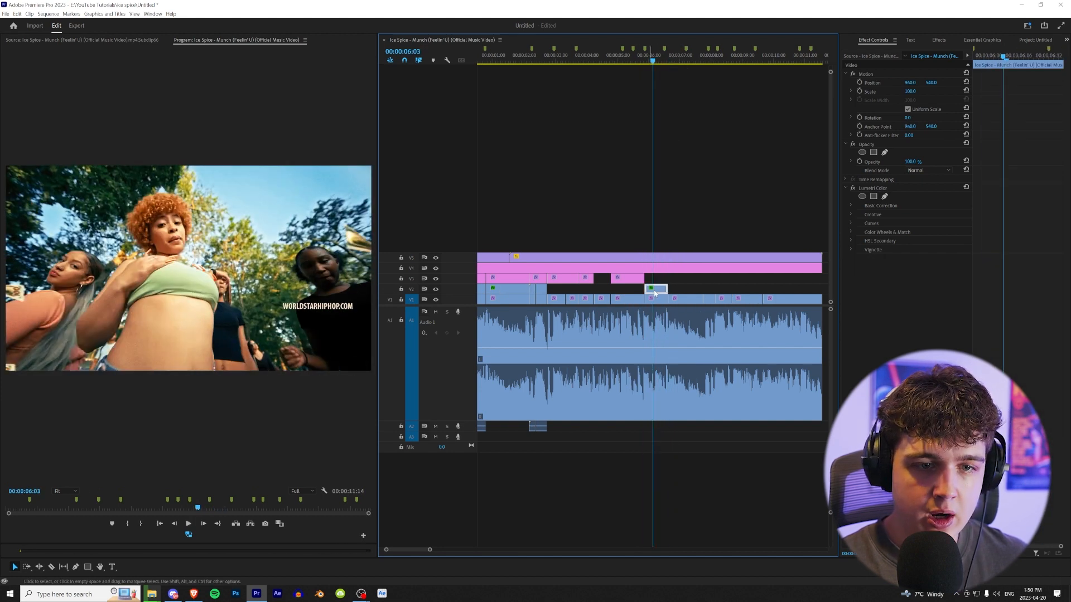
Step: Keyframe the overlay's position and scale from its first frame, set the scale to 64.7 at its end and preview the shrink
{"action": "left_click", "coordinate": [975, 57]}
{"action": "left_click", "coordinate": [859, 82]}
{"action": "left_click_drag", "start_coordinate": [1047, 58], "coordinate": [1059, 68]}
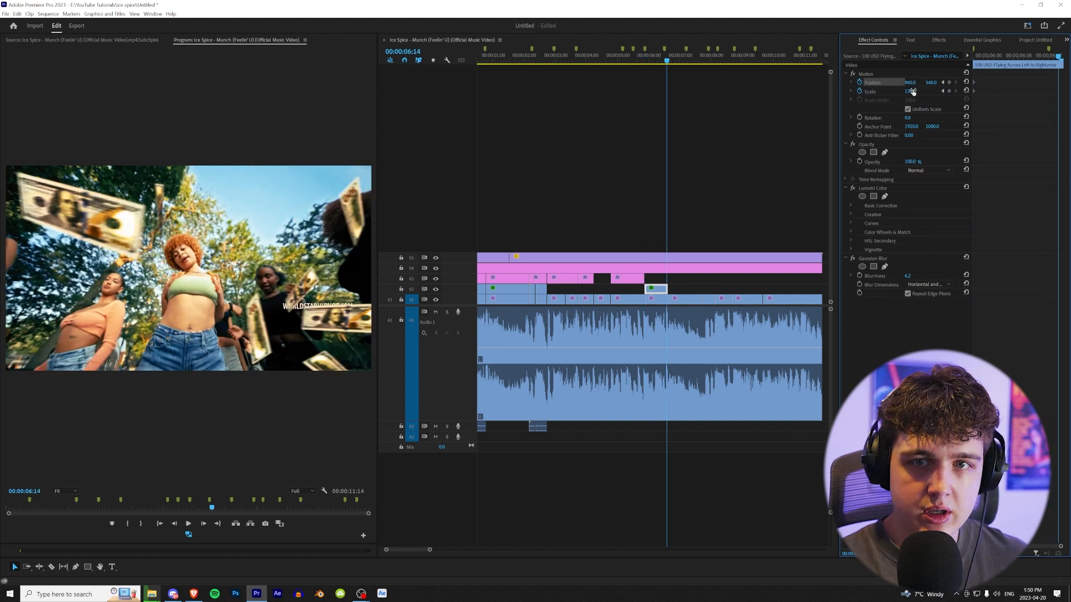
{"action": "left_click", "coordinate": [662, 87]}
{"action": "key", "text": "space"}
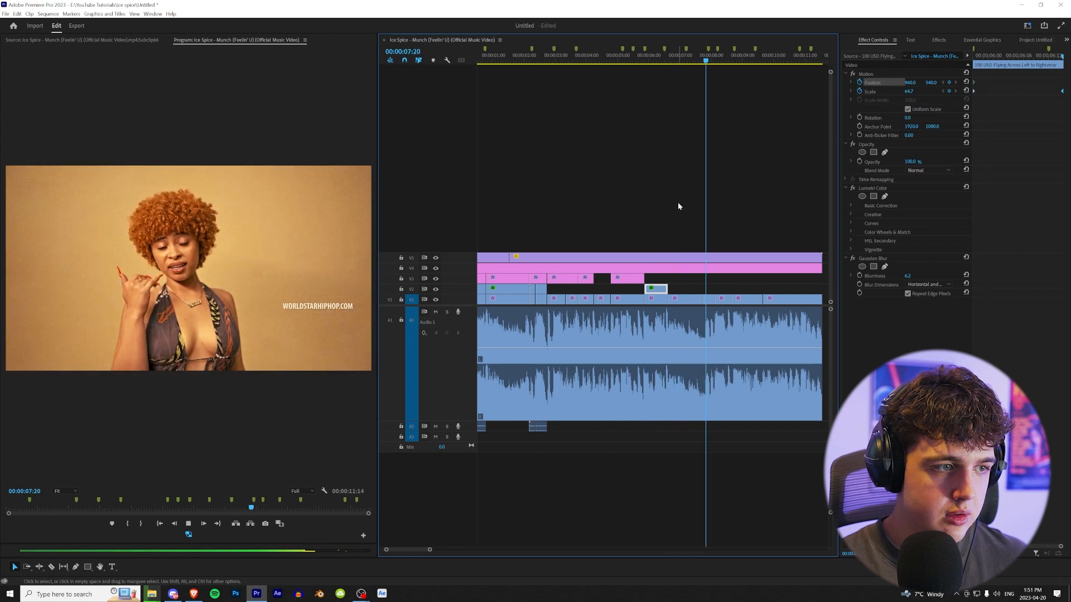
Step: Copy the first money overlay onto V2 above the last shot, change its speed, trim it to the sequence end and preview
{"action": "key", "text": "minus"}
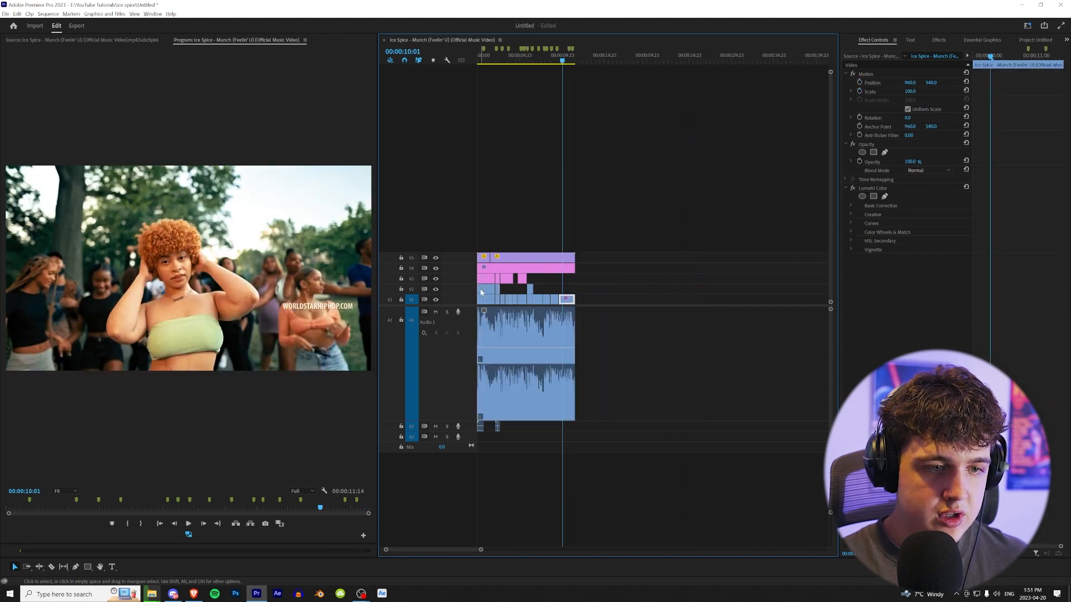
{"action": "left_click_drag", "start_coordinate": [481, 293], "coordinate": [566, 294]}
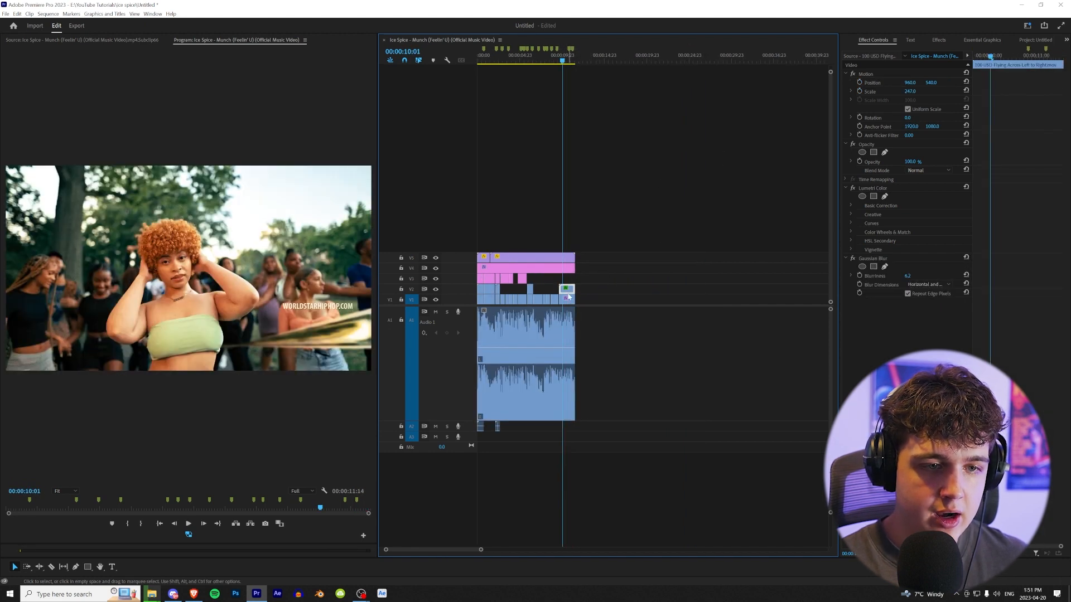
{"action": "right_click", "coordinate": [569, 296]}
{"action": "left_click", "coordinate": [592, 433]}
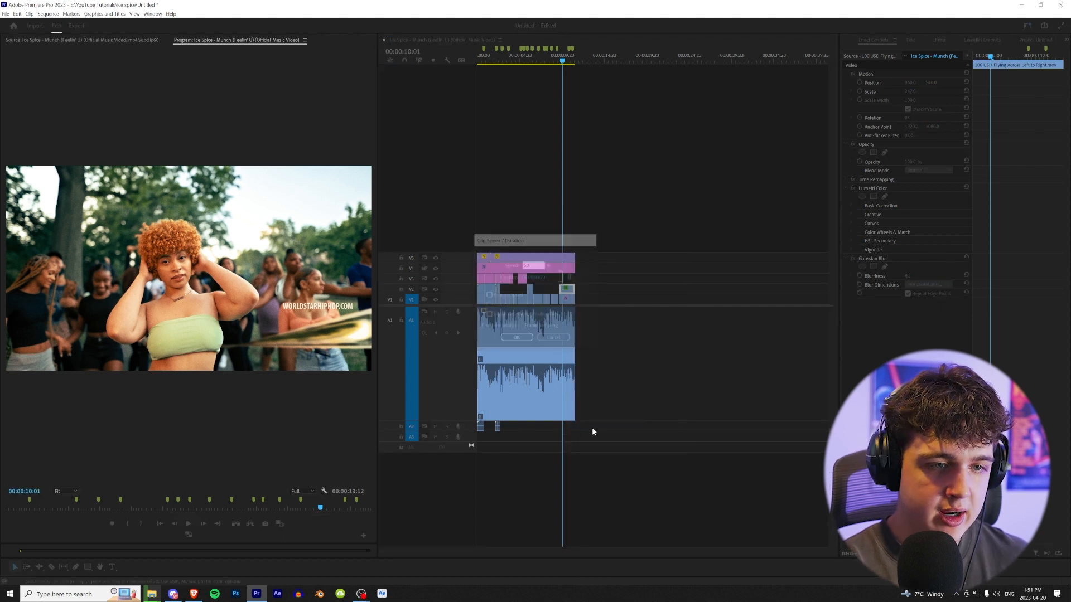
{"action": "key", "text": "Return"}
{"action": "left_click_drag", "start_coordinate": [596, 285], "coordinate": [574, 286]}
{"action": "left_click", "coordinate": [556, 60]}
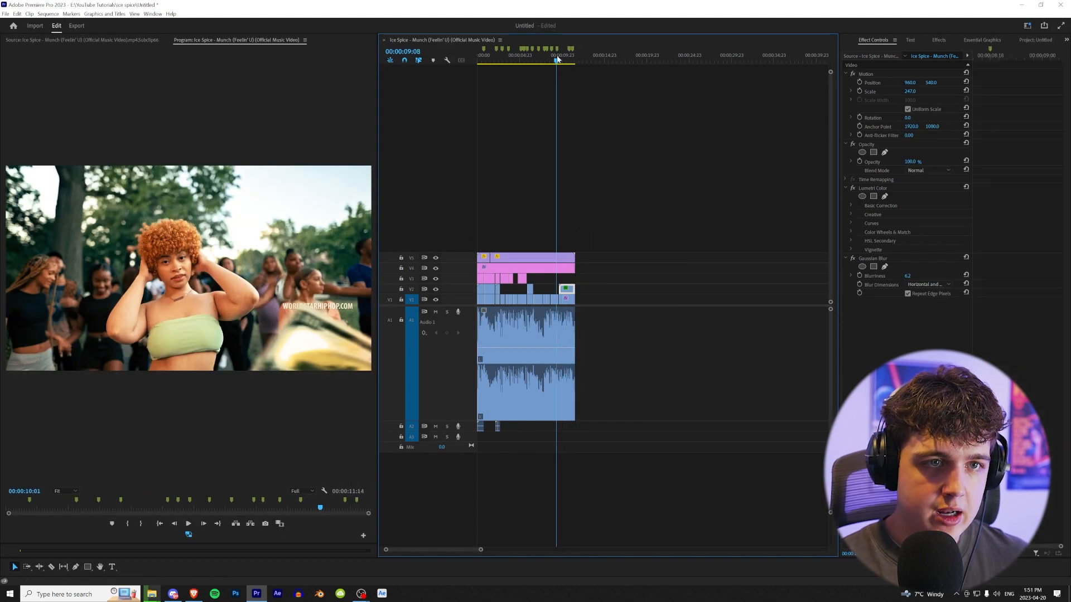
{"action": "key", "text": "space"}
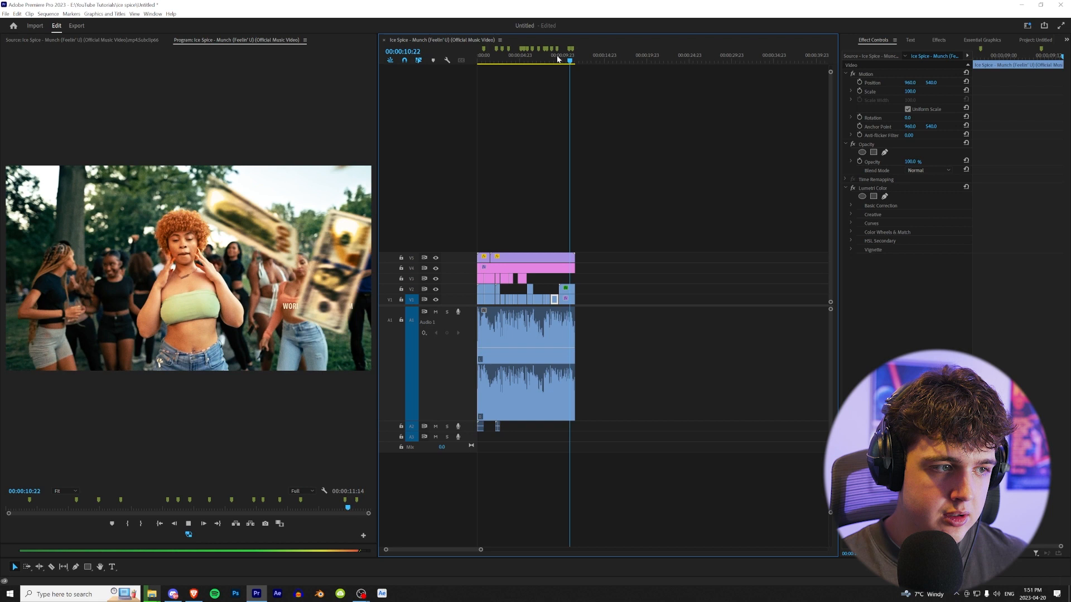
{"action": "key", "text": "space"}
Step: Save the project and return to the start of the sequence with the whole edit in view
{"action": "key", "text": "minus"}
{"action": "key", "text": "Home"}
{"action": "key", "text": "ctrl+s"}
{"action": "key", "text": "space"}
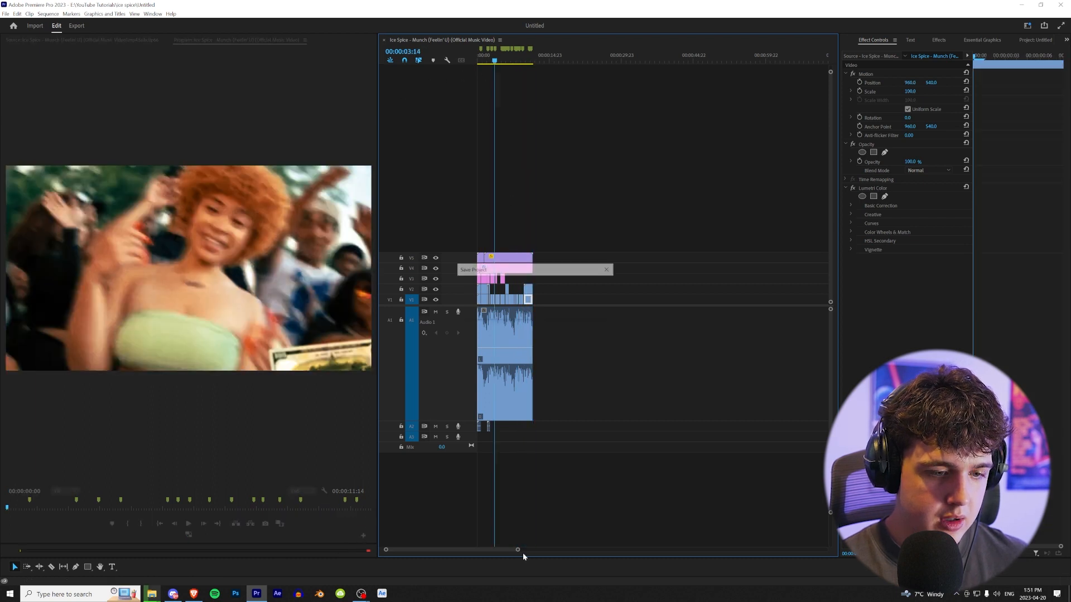
{"action": "left_click_drag", "start_coordinate": [517, 549], "coordinate": [450, 549]}
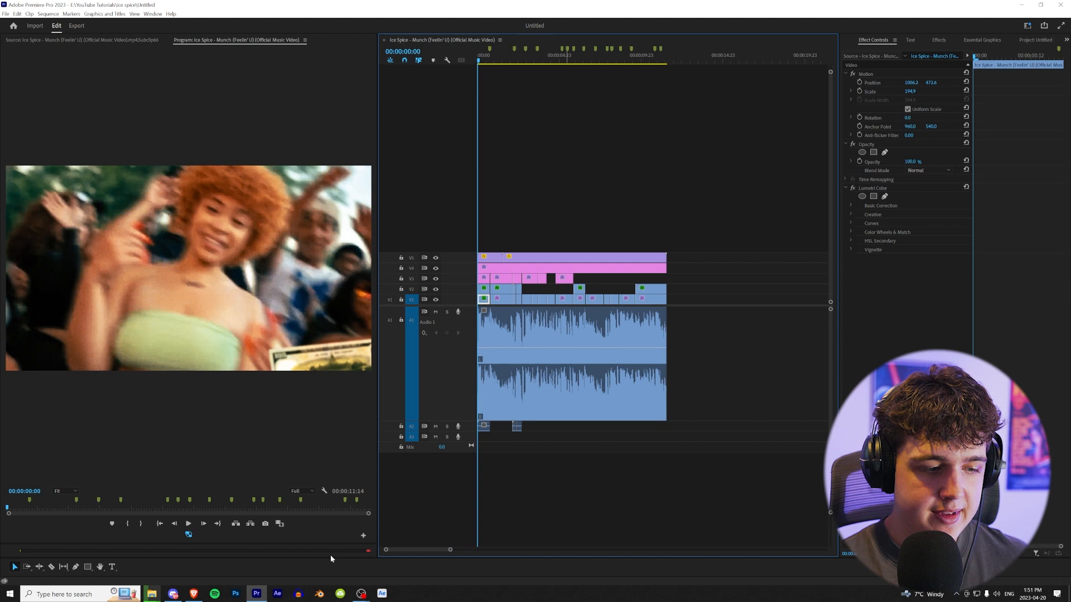
Step: Switch to File Explorer and go back out of the USD folder to locate the sound effects pack
{"action": "mouse_move", "coordinate": [148, 595]}
{"action": "left_click", "coordinate": [146, 564]}
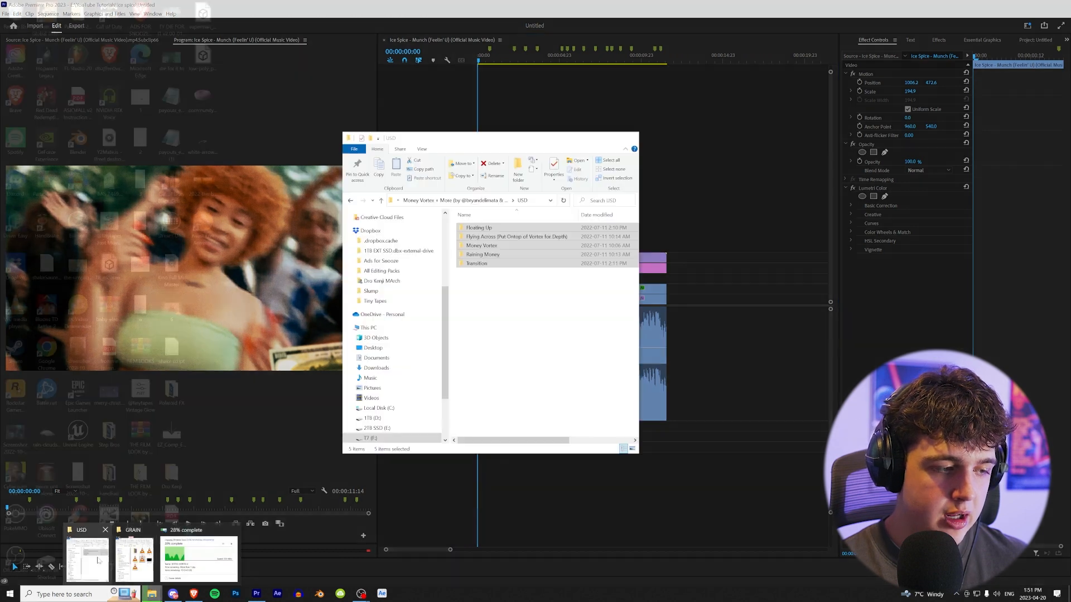
{"action": "left_click", "coordinate": [351, 202]}
{"action": "left_click", "coordinate": [494, 318]}
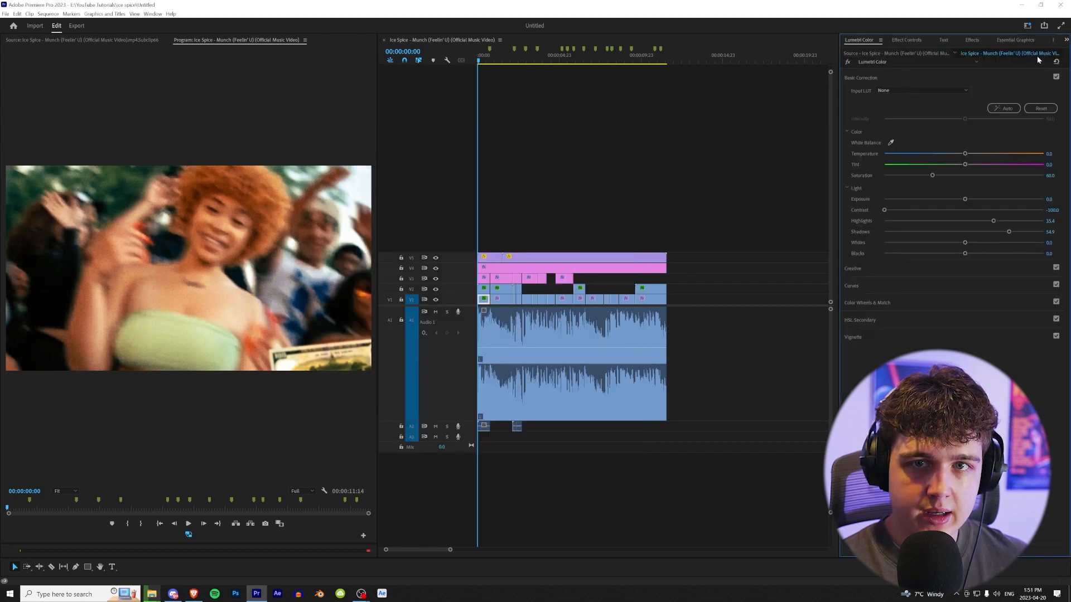
Step: Place WOOSH 8.wav on A3 beneath the transition into the second shot and play it back
{"action": "left_click_drag", "start_coordinate": [940, 202], "coordinate": [524, 440]}
{"action": "left_click", "coordinate": [500, 61]}
{"action": "key", "text": "space"}
{"action": "left_click_drag", "start_coordinate": [501, 62], "coordinate": [635, 62]}
Step: Place WOOSH 21.wav on A3 over the cut at 00:00:02:18, adjust its timing and preview it
{"action": "left_click_drag", "start_coordinate": [953, 202], "coordinate": [640, 444]}
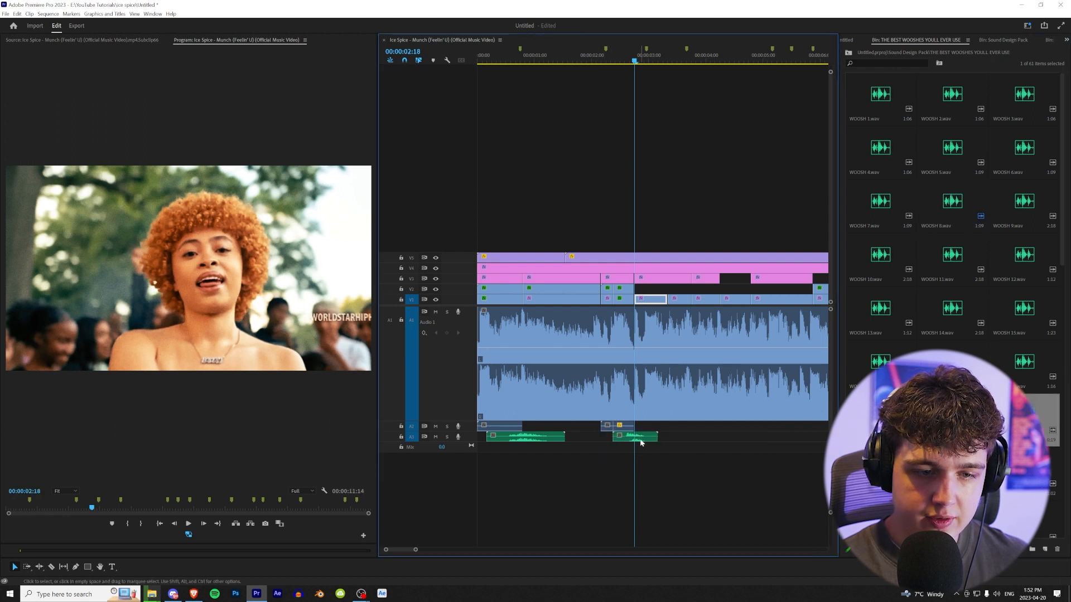
{"action": "left_click", "coordinate": [615, 61]}
{"action": "key", "text": "space"}
{"action": "left_click", "coordinate": [616, 61]}
{"action": "key", "text": "space"}
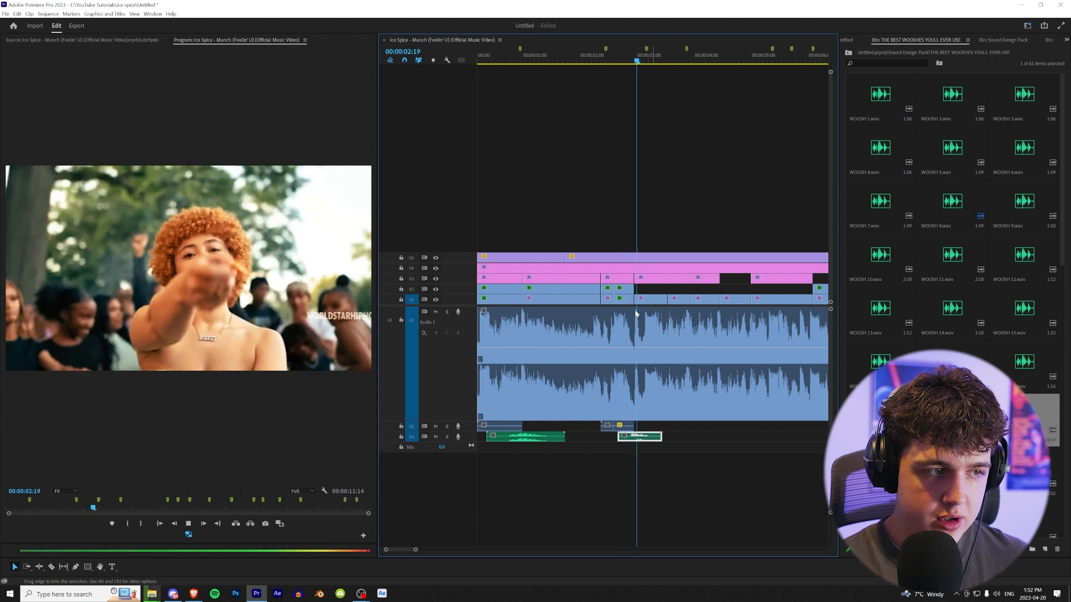
Step: Place WOOSH 35.wav on A2 across the cut near 00:00:04:19, fine-tune its position and play it back
{"action": "scroll", "coordinate": [591, 69], "scroll_direction": "down", "scroll_amount": 2}
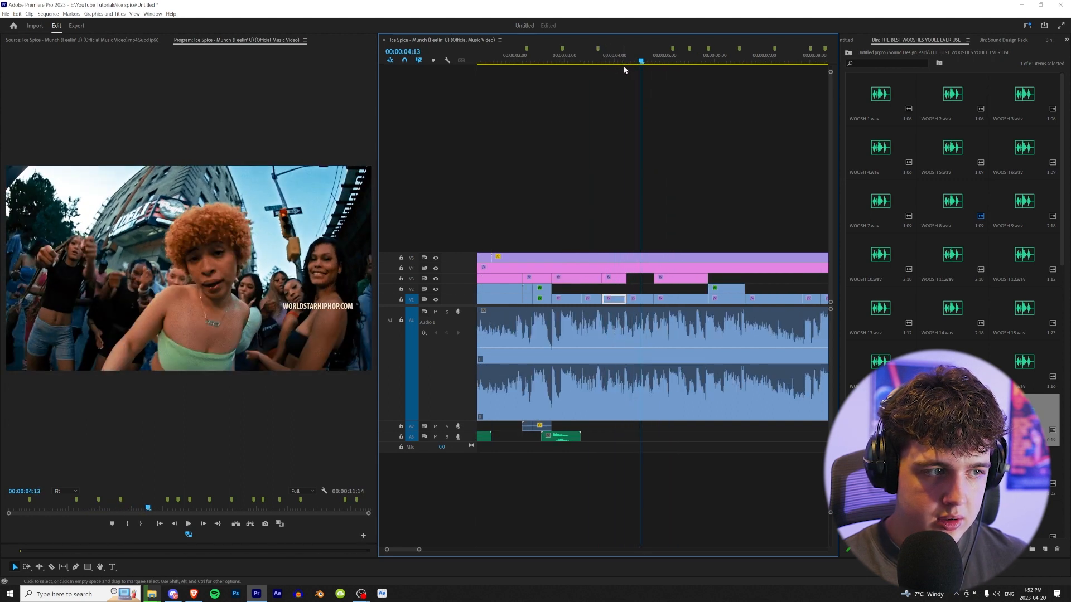
{"action": "scroll", "coordinate": [675, 184], "scroll_direction": "down", "scroll_amount": 2}
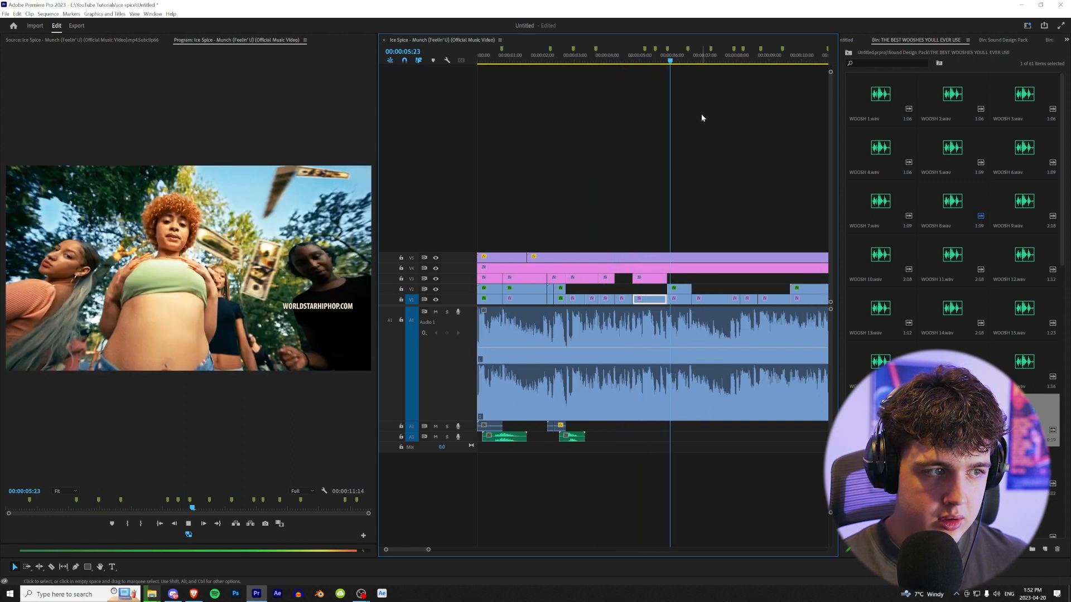
{"action": "left_click_drag", "start_coordinate": [671, 60], "coordinate": [666, 60]}
{"action": "scroll", "coordinate": [1024, 148], "scroll_direction": "down", "scroll_amount": 5}
{"action": "left_click_drag", "start_coordinate": [1024, 148], "coordinate": [648, 433]}
{"action": "key", "text": "space"}
{"action": "left_click", "coordinate": [658, 60]}
{"action": "left_click", "coordinate": [615, 60]}
{"action": "mouse_move", "coordinate": [614, 60]}
{"action": "left_mouse_down"}
{"action": "mouse_move", "coordinate": [633, 60]}
{"action": "mouse_move", "coordinate": [618, 60]}
{"action": "left_mouse_up"}
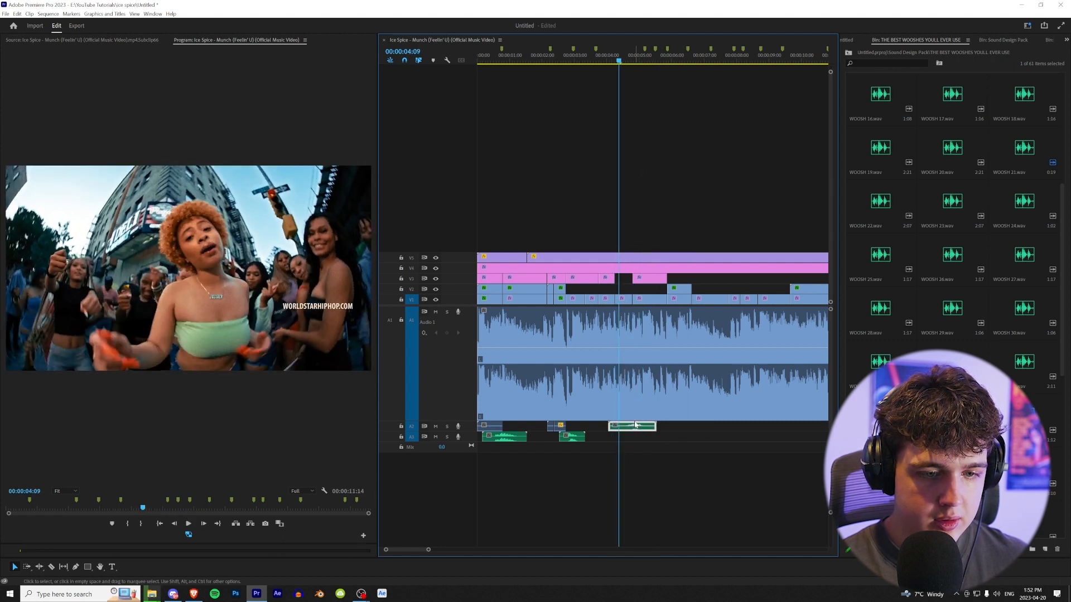
{"action": "left_click_drag", "start_coordinate": [608, 60], "coordinate": [637, 61]}
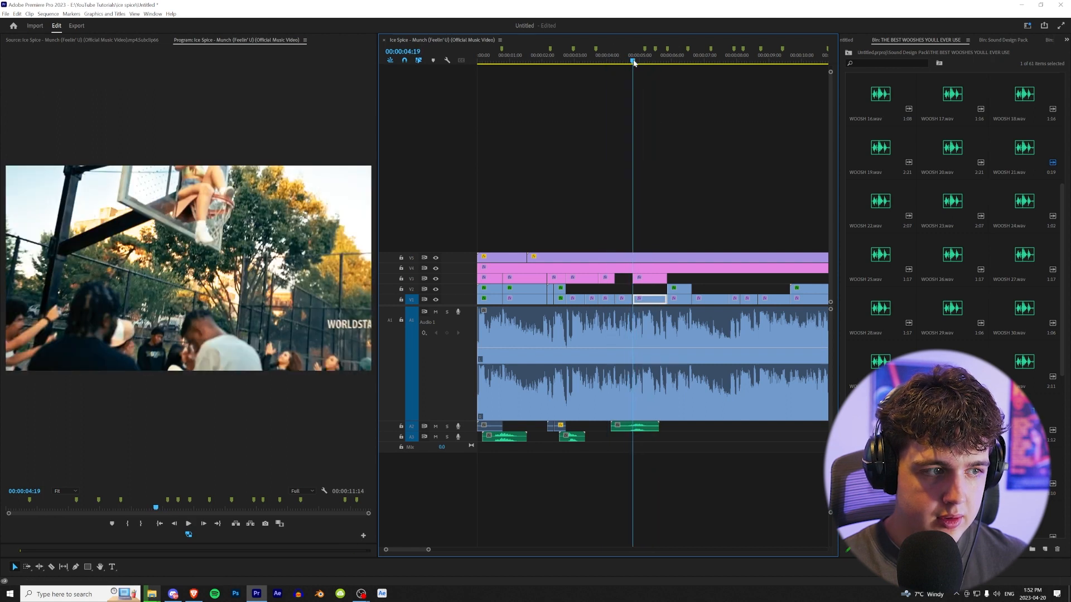
{"action": "key", "text": "space"}
Step: Place another whoosh sound on A2 over the fast transition near 00:00:08:10 and preview it
{"action": "key", "text": "minus"}
{"action": "key", "text": "minus"}
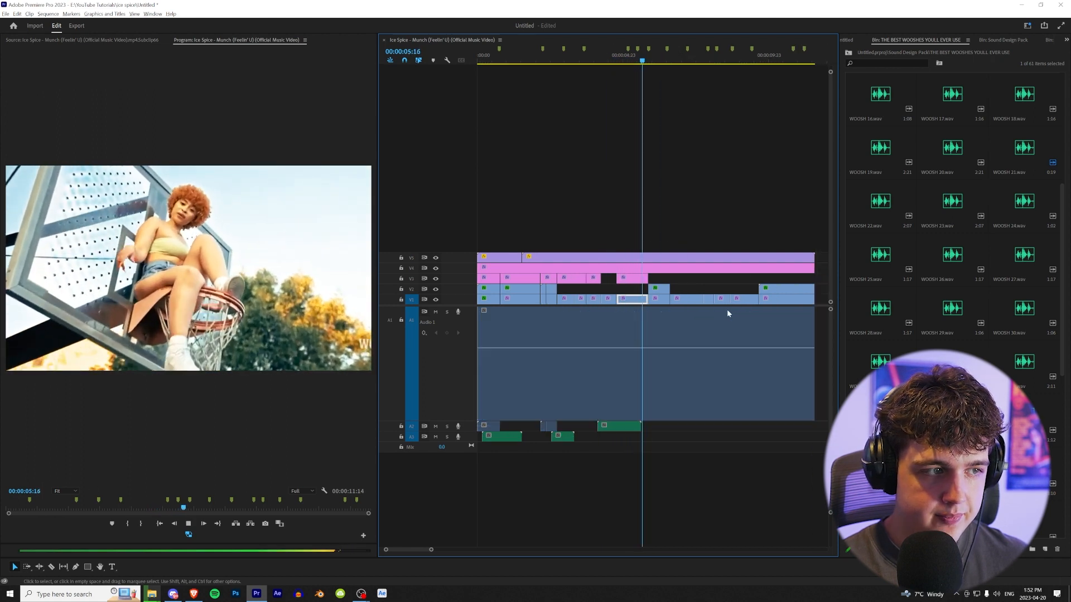
{"action": "left_click", "coordinate": [654, 61]}
{"action": "key", "text": "equal"}
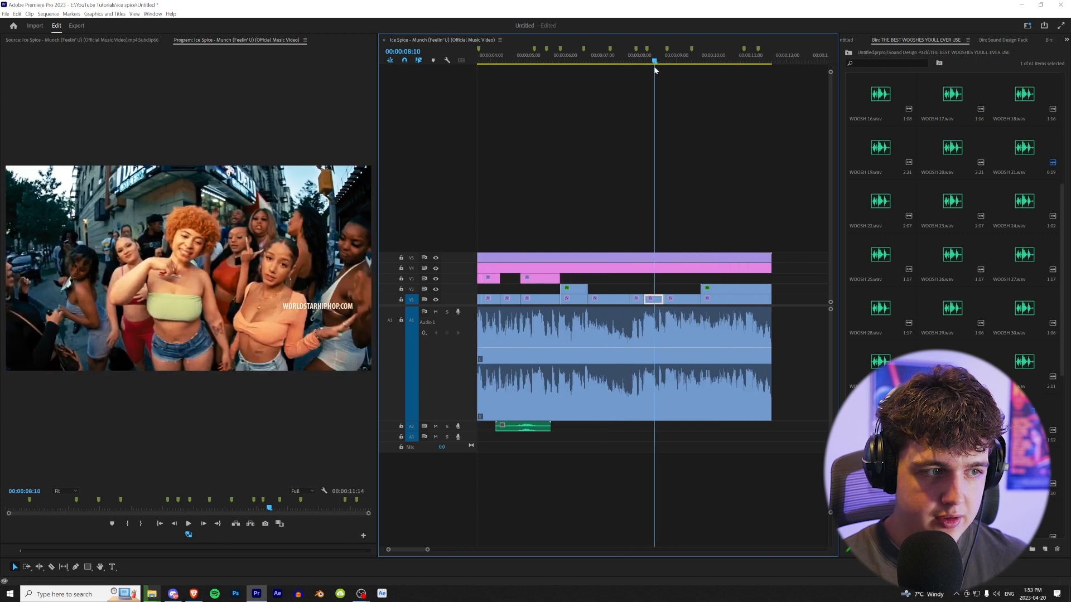
{"action": "scroll", "coordinate": [953, 260], "scroll_direction": "down", "scroll_amount": 3}
{"action": "left_click_drag", "start_coordinate": [1037, 416], "coordinate": [639, 426]}
{"action": "left_click", "coordinate": [646, 60]}
{"action": "key", "text": "space"}
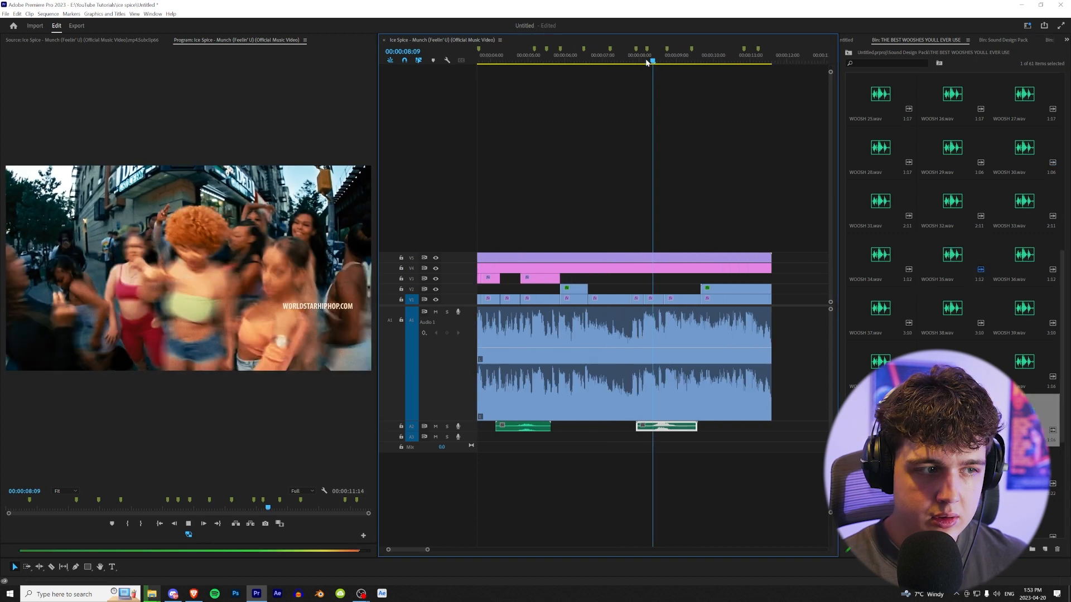
{"action": "left_click", "coordinate": [645, 60]}
{"action": "key", "text": "space"}
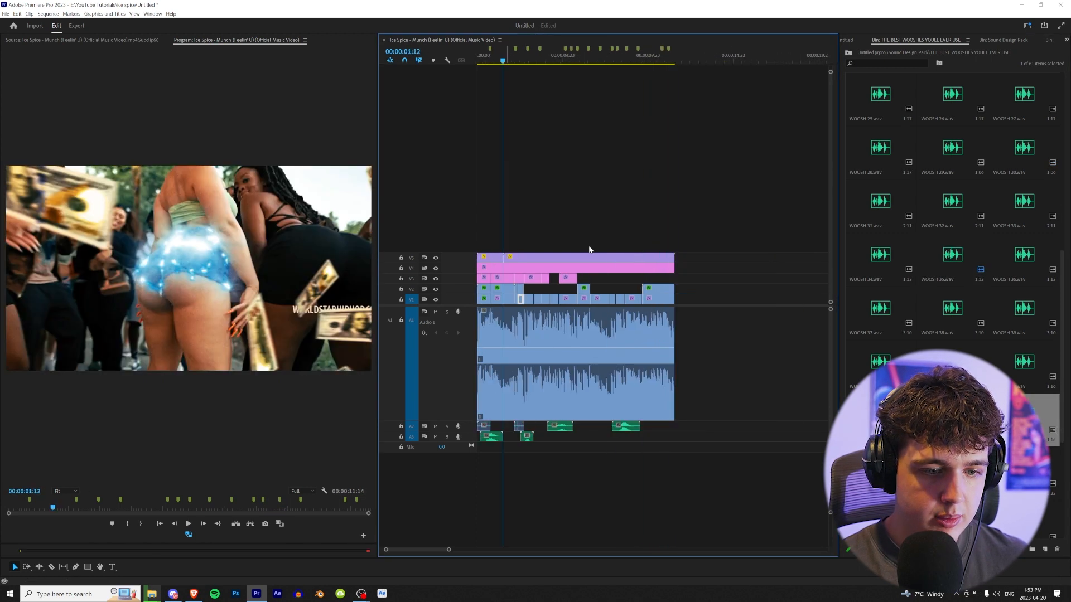
Step: Save the project and play back the edit with its whoosh sounds
{"action": "key", "text": "minus"}
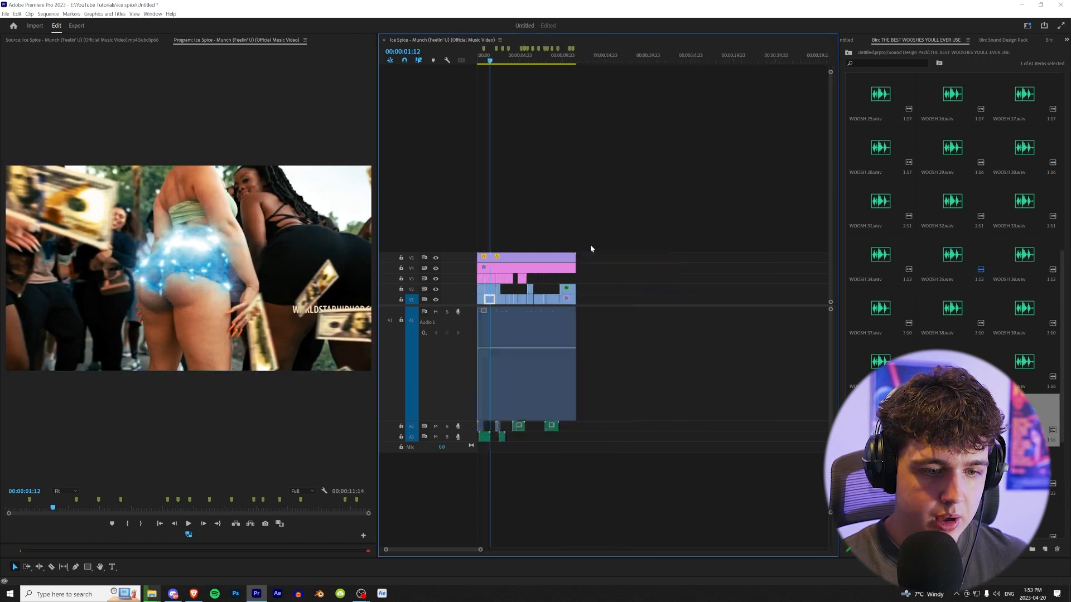
{"action": "key", "text": "ctrl+s"}
{"action": "key", "text": "space"}
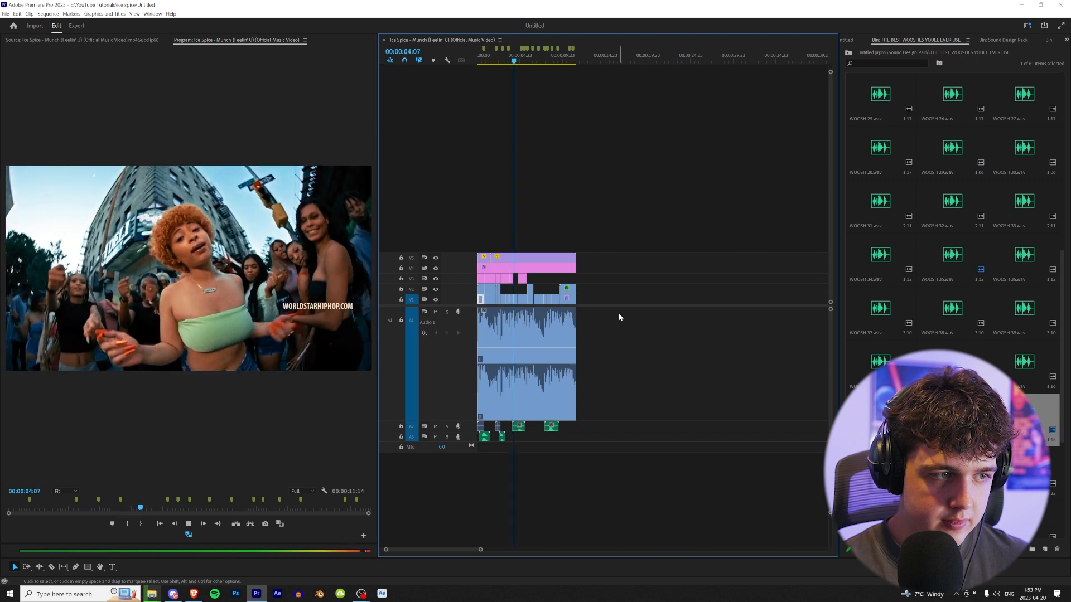
{"action": "key", "text": "space"}
Step: Open the Audio Gain settings for the second whoosh on A3
{"action": "right_click", "coordinate": [502, 440]}
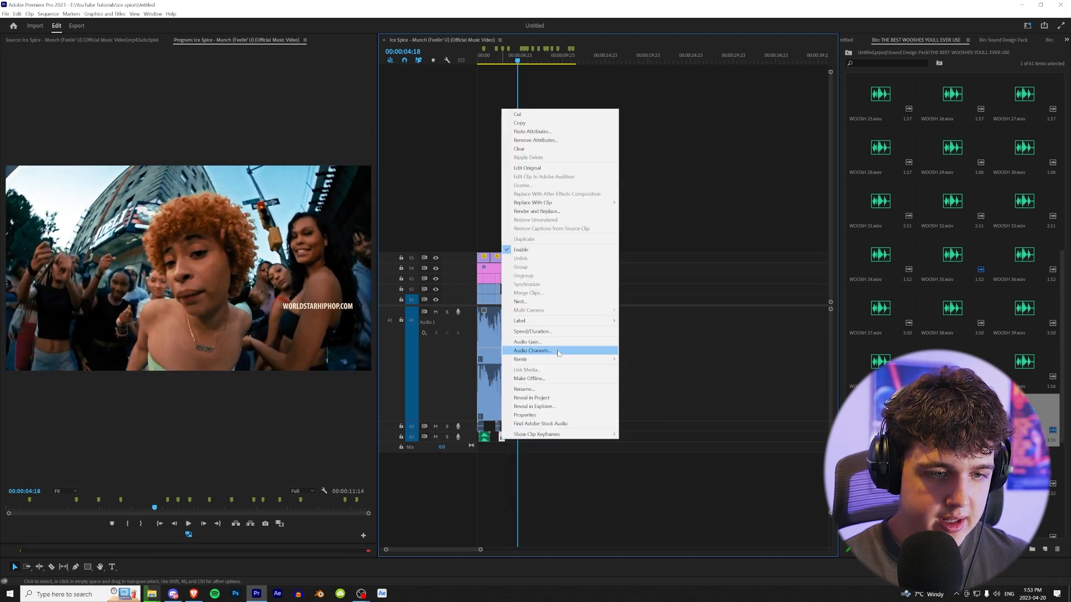
{"action": "left_click", "coordinate": [556, 345]}
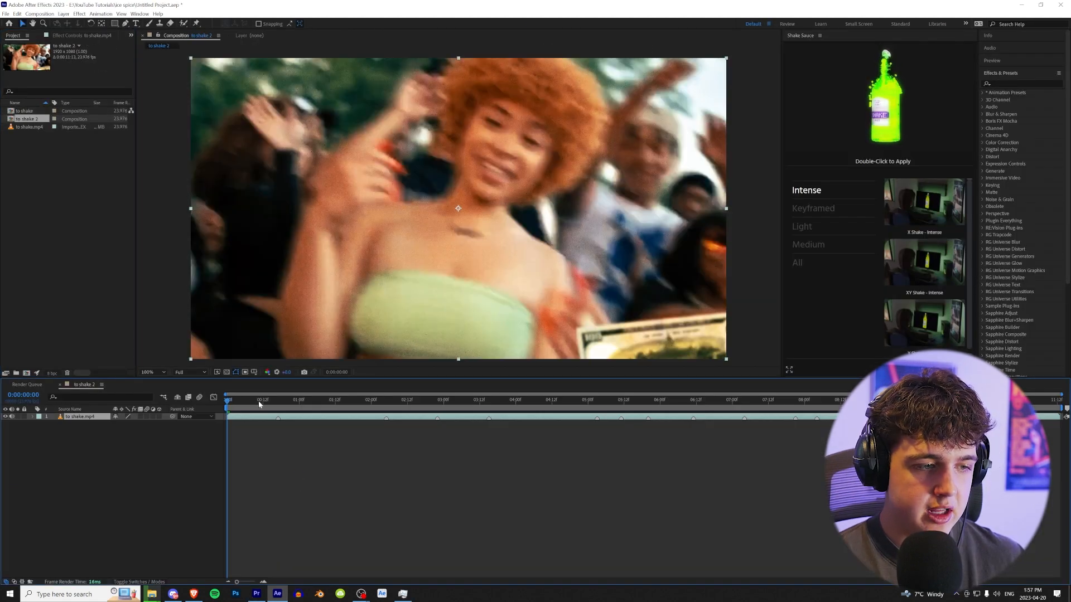
Step: In the After Effects composition "to shake 2", widen the Shake Sauce panel and add an adjustment layer above the clip
{"action": "left_click_drag", "start_coordinate": [260, 405], "coordinate": [383, 401]}
{"action": "mouse_move", "coordinate": [912, 311]}
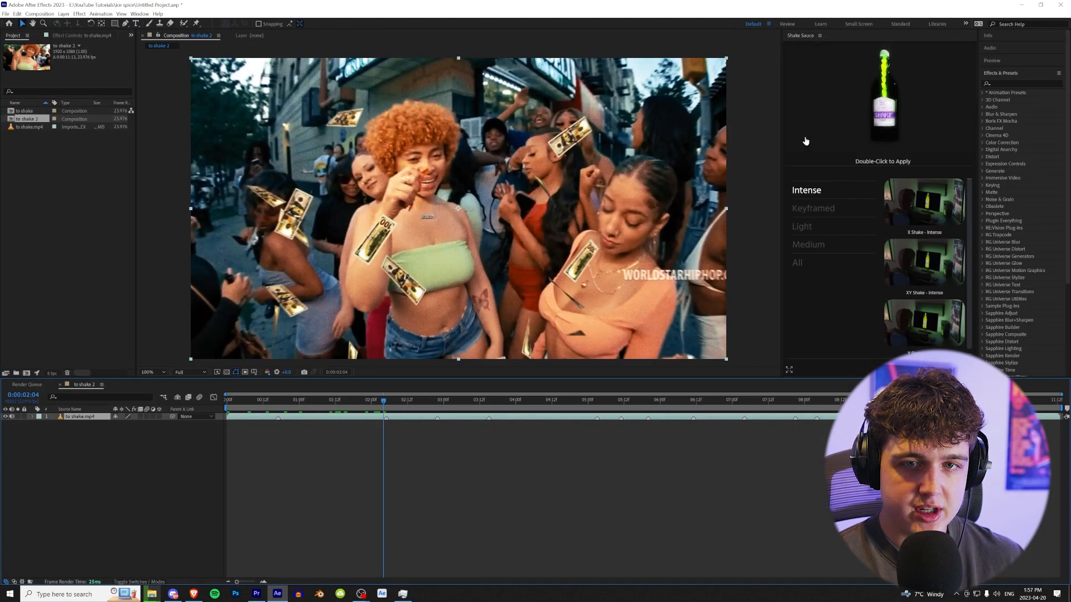
{"action": "mouse_move", "coordinate": [783, 139]}
{"action": "left_mouse_down"}
{"action": "mouse_move", "coordinate": [732, 142]}
{"action": "mouse_move", "coordinate": [763, 142]}
{"action": "left_mouse_up"}
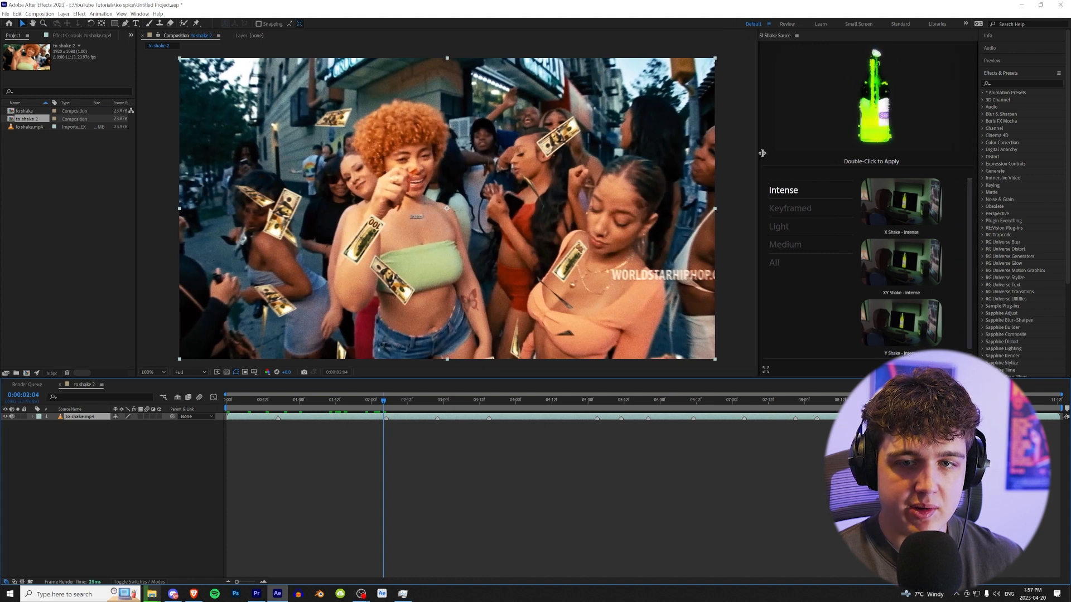
{"action": "right_click", "coordinate": [138, 460]}
{"action": "mouse_move", "coordinate": [167, 464]}
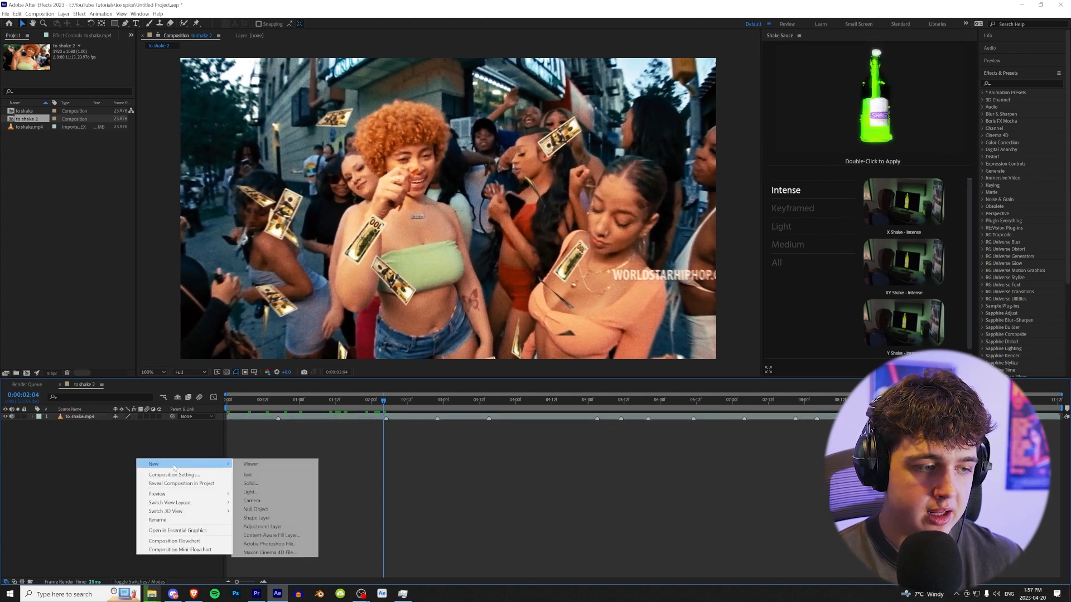
{"action": "left_click", "coordinate": [279, 528]}
Step: Apply the keyframed Hard Hit With Flash shake to the adjustment layer at 0:00:00:19, reveal its keyframes and preview it
{"action": "left_click_drag", "start_coordinate": [254, 412], "coordinate": [283, 408]}
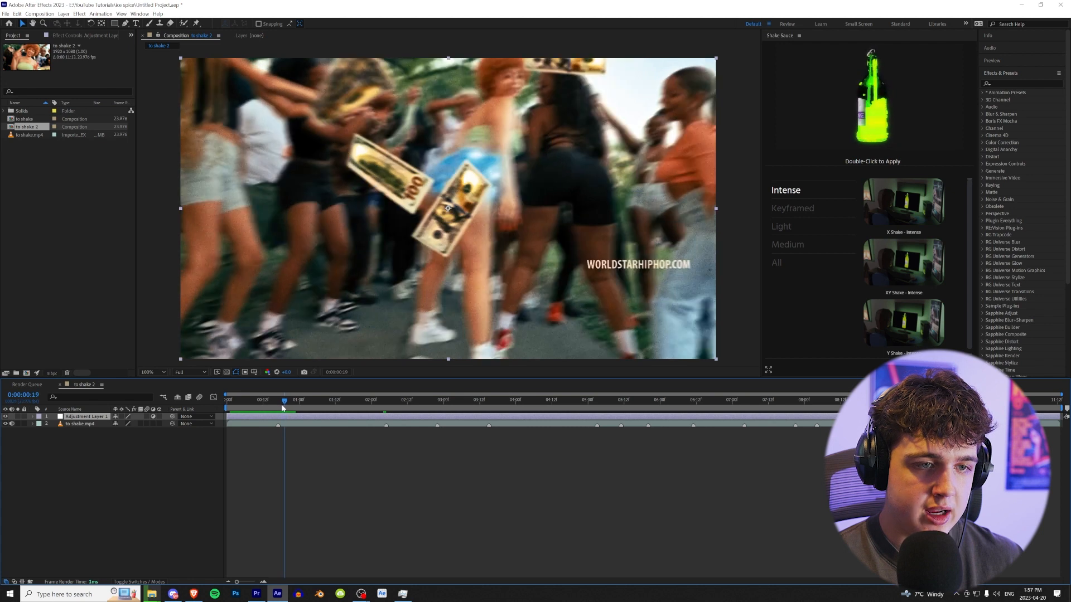
{"action": "left_click", "coordinate": [792, 208]}
{"action": "mouse_move", "coordinate": [885, 207]}
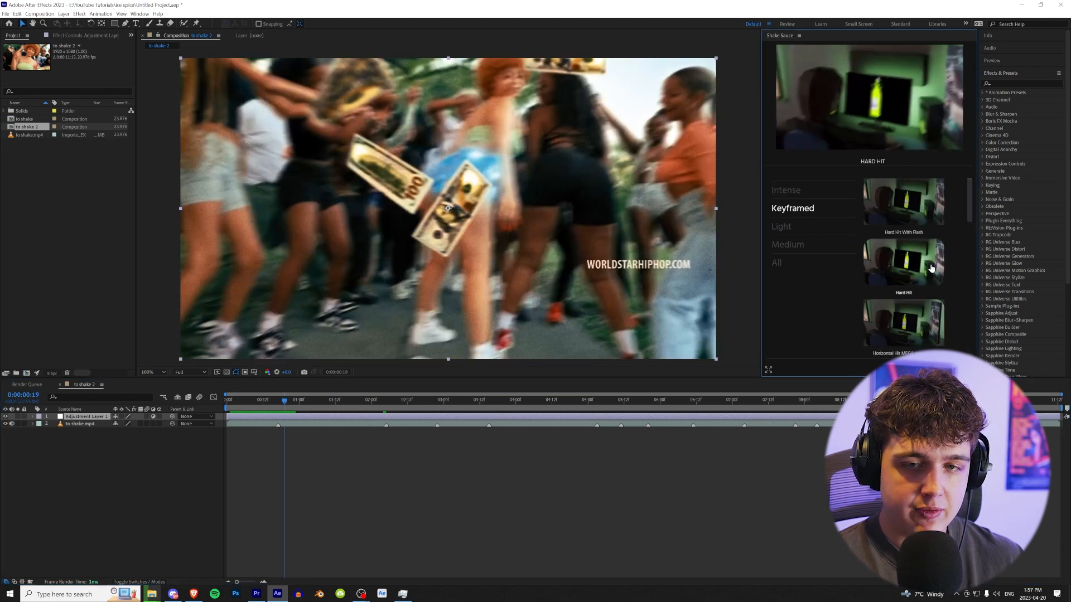
{"action": "double_click", "coordinate": [891, 206]}
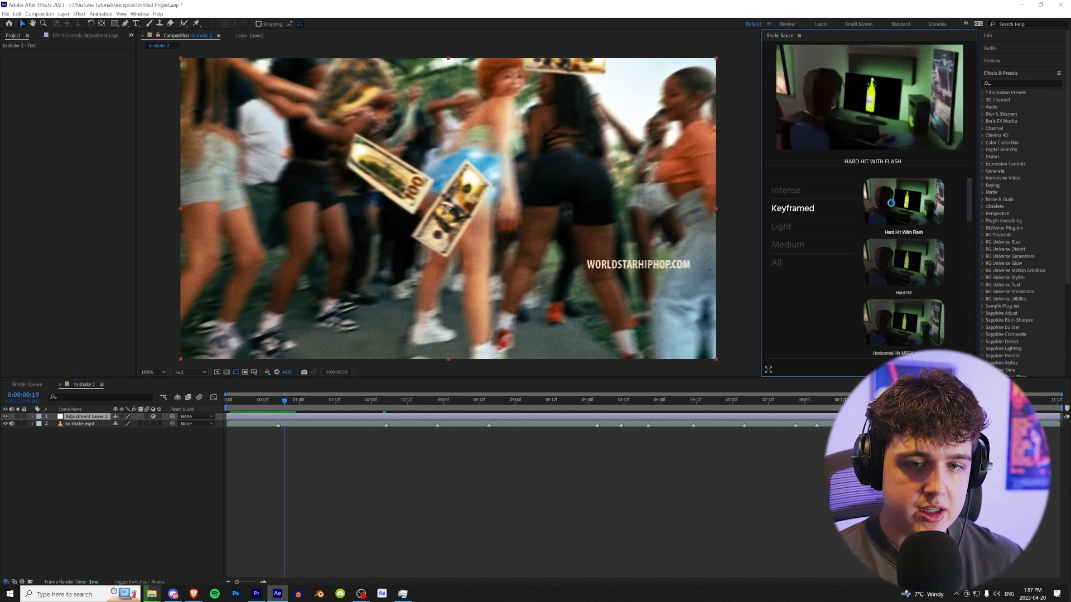
{"action": "key", "text": "u"}
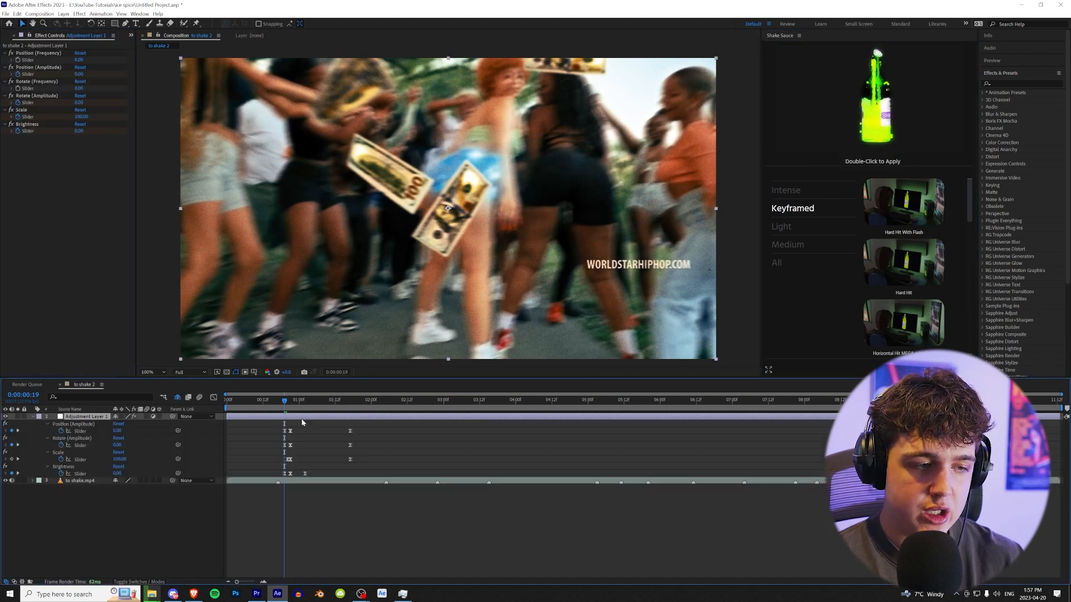
{"action": "key", "text": "space"}
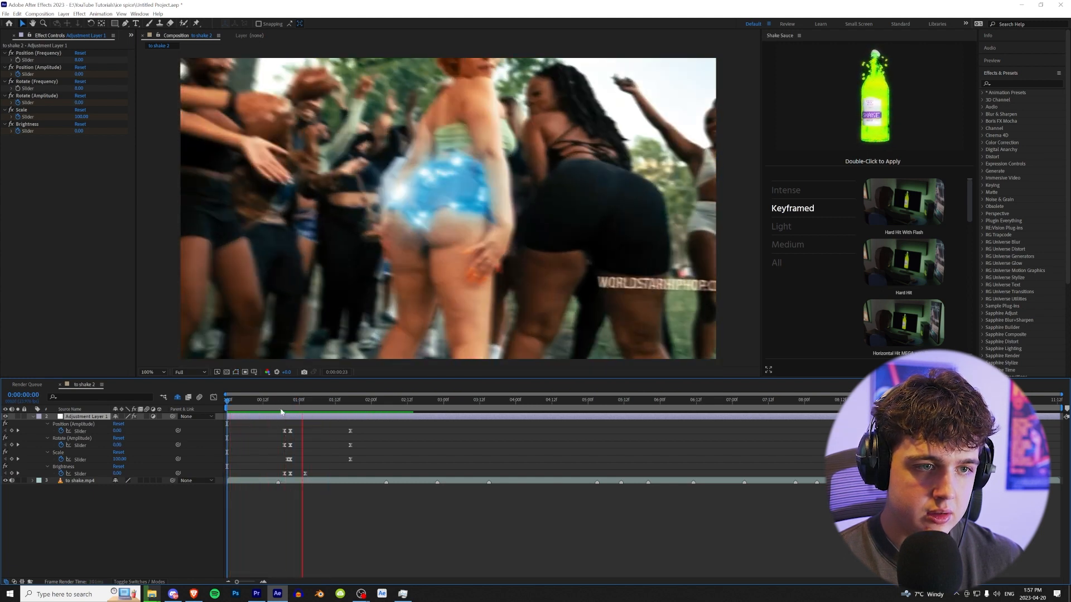
Step: Shift all of the first shake's keyframes two frames earlier and preview the timing
{"action": "left_click_drag", "start_coordinate": [378, 423], "coordinate": [279, 472]}
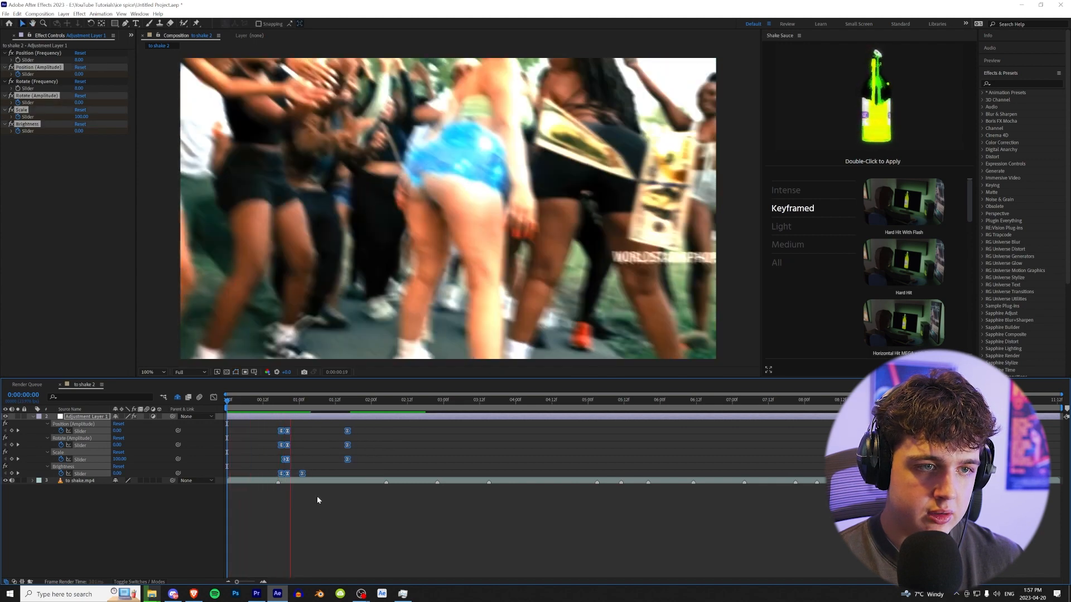
{"action": "key", "text": "alt+Left"}
{"action": "key", "text": "space"}
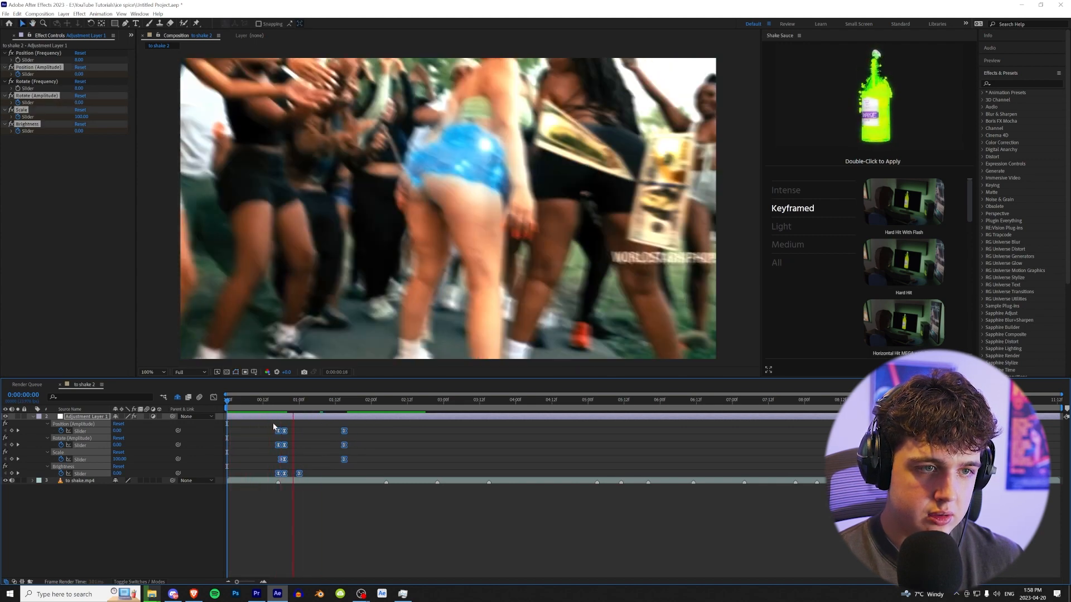
Step: Add a second adjustment layer and apply the keyframed Quick Hit with Flash shake to it at 0:00:02:02
{"action": "left_click", "coordinate": [382, 399]}
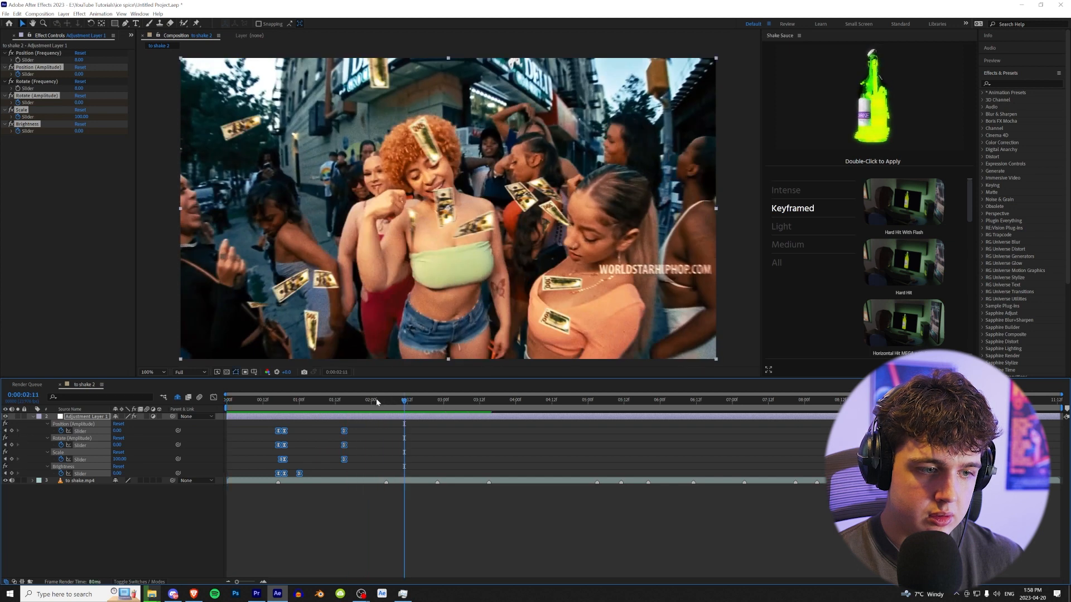
{"action": "right_click", "coordinate": [92, 468]}
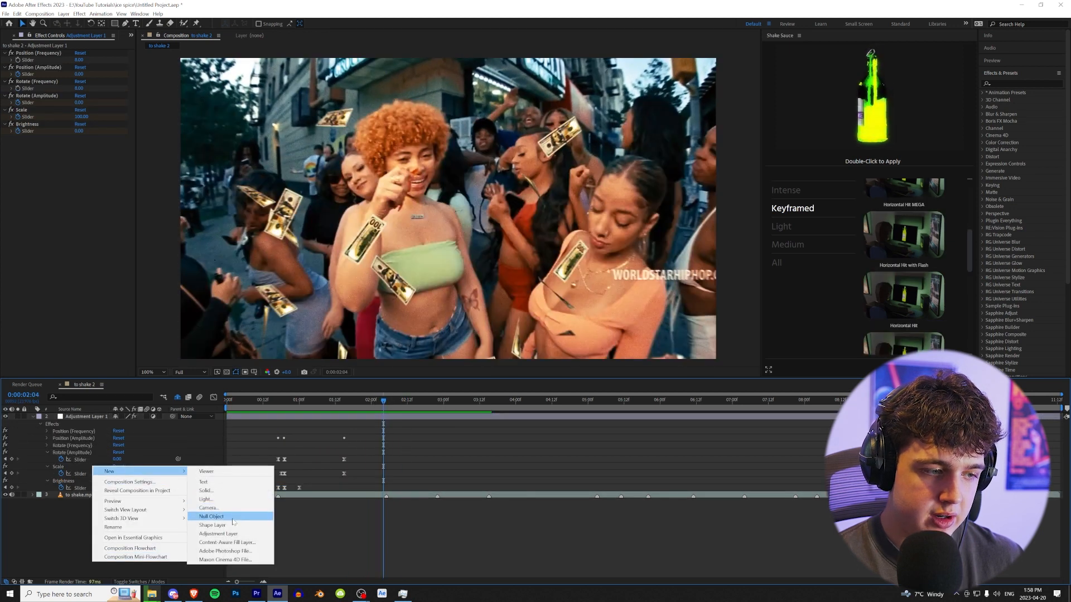
{"action": "left_click", "coordinate": [234, 522]}
{"action": "left_click_drag", "start_coordinate": [970, 247], "coordinate": [970, 267]}
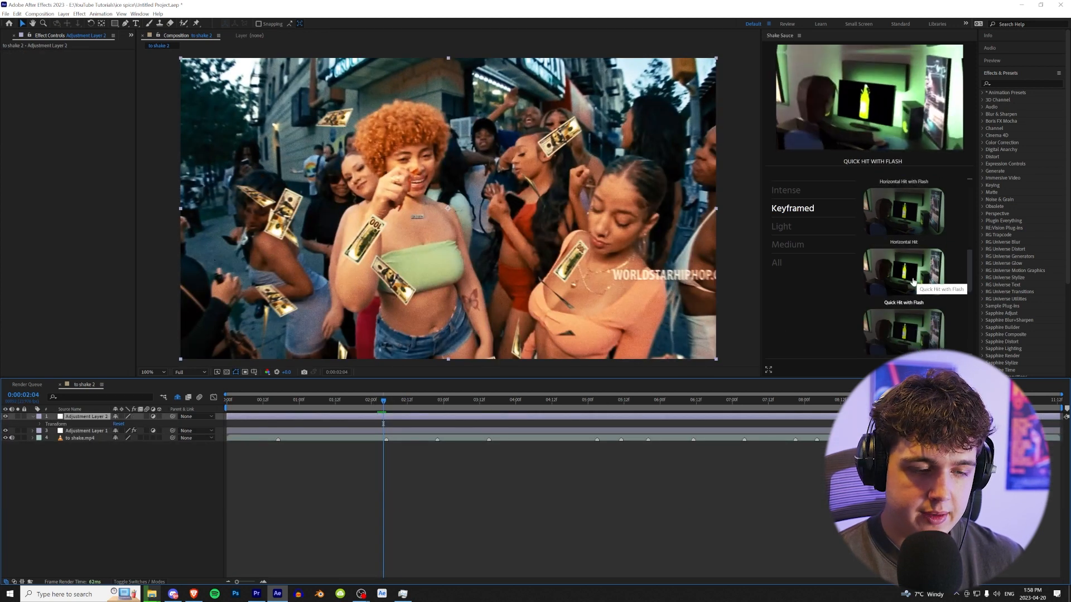
{"action": "double_click", "coordinate": [912, 277]}
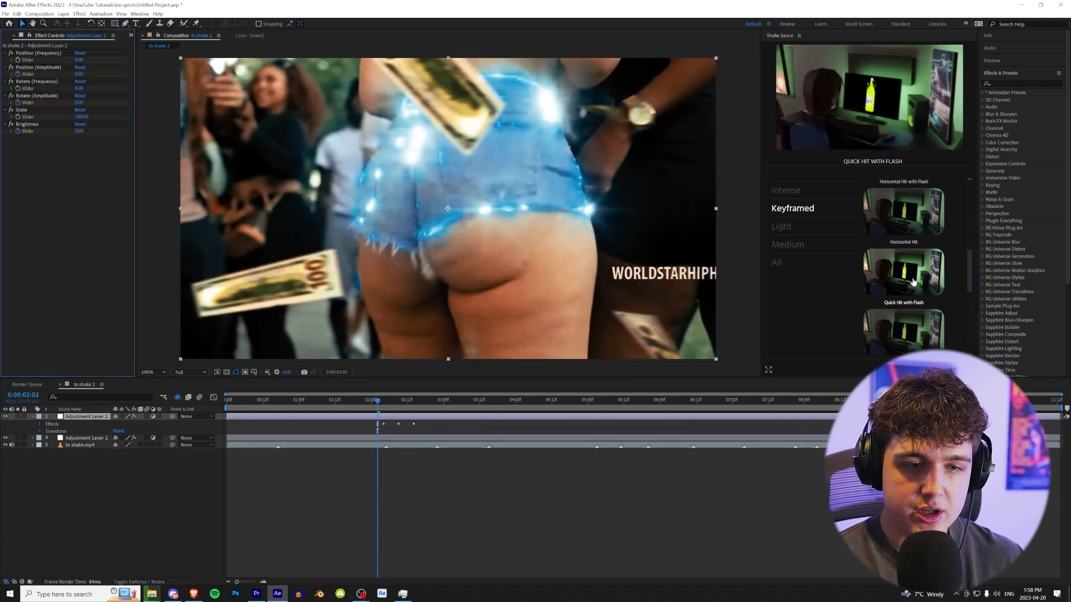
Step: Shift the second shake's keyframes one frame earlier, preview the hit and collapse the layer's keyframes
{"action": "left_click_drag", "start_coordinate": [363, 462], "coordinate": [364, 462]}
{"action": "key", "text": "alt+Left"}
{"action": "left_click_drag", "start_coordinate": [368, 400], "coordinate": [396, 413]}
{"action": "key", "text": "space"}
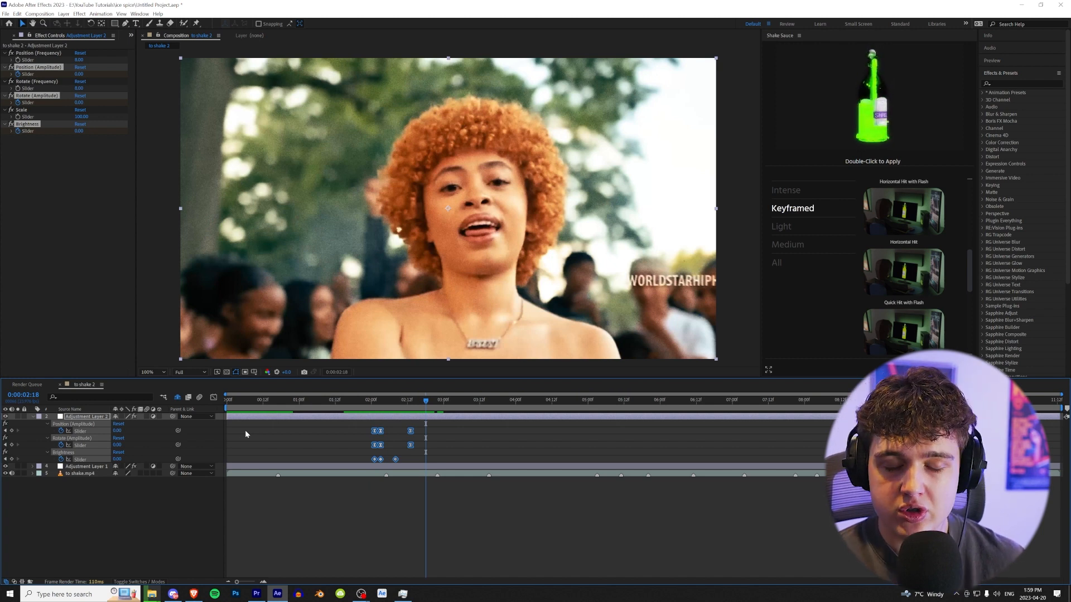
{"action": "key", "text": "u"}
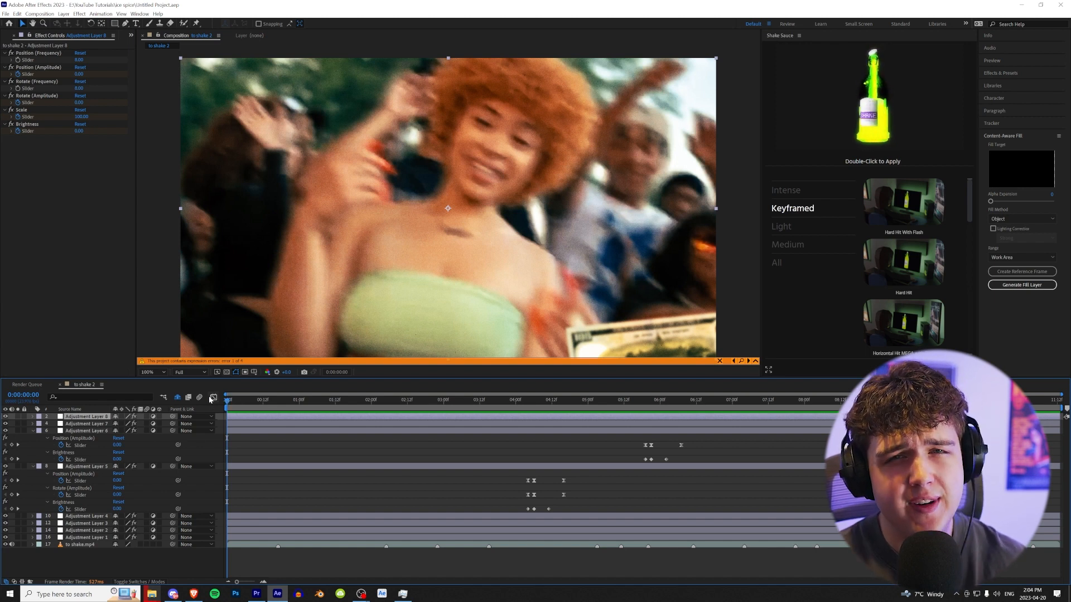
Step: Play the whole composition from its start to review all the shake layers
{"action": "key", "text": "space"}
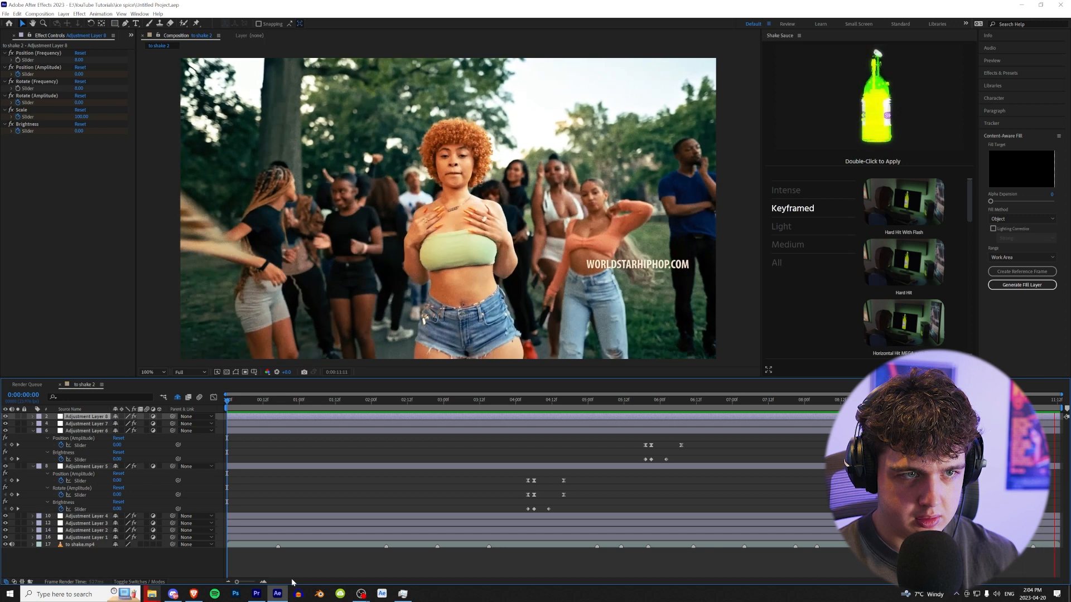
{"action": "key", "text": "space"}
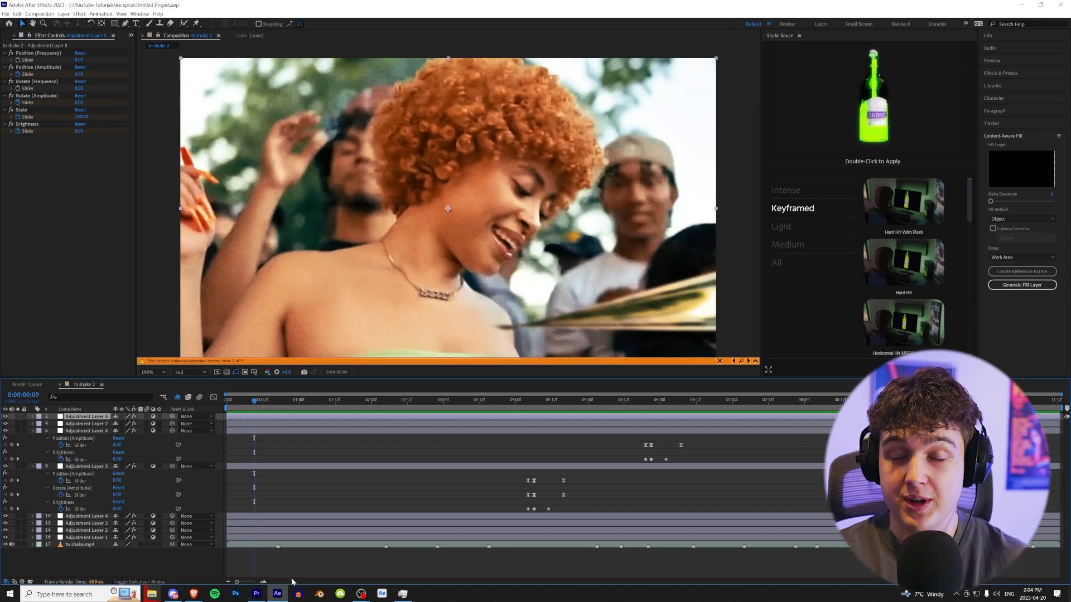